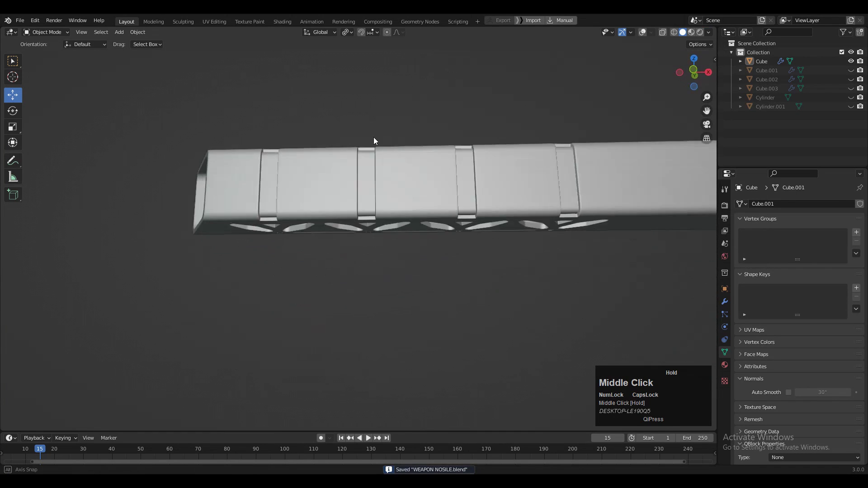
{"action": "middle_click_drag", "start_coordinate": [601, 70], "coordinate": [650, 31]}
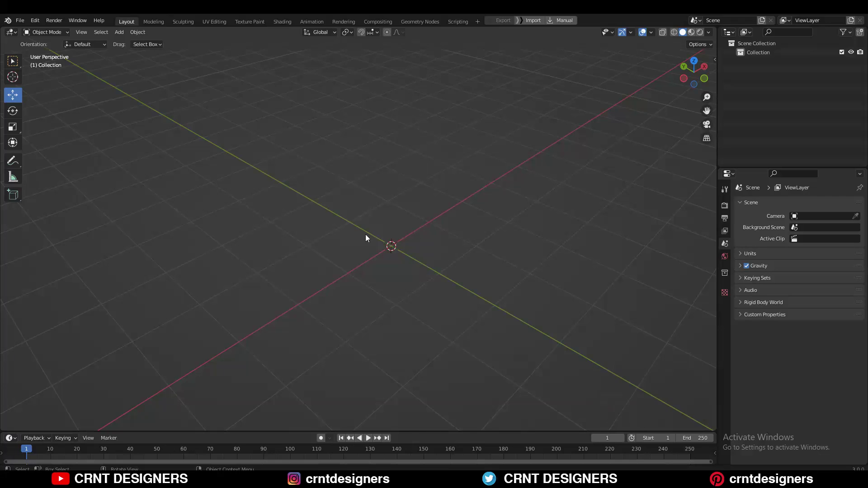
- Add a cube at the origin and scale it down uniformly to about half its size
{"action": "middle_click_drag", "start_coordinate": [368, 236], "coordinate": [416, 256]}
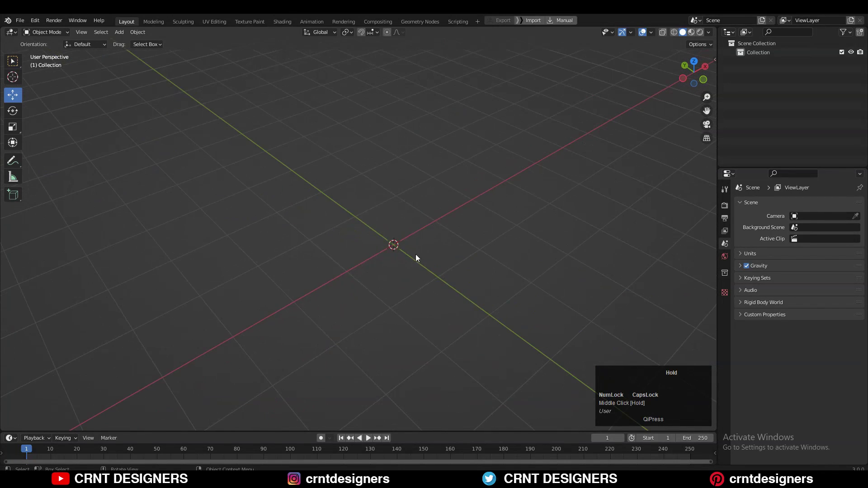
{"action": "key", "text": "shift+a"}
{"action": "mouse_move", "coordinate": [405, 235]}
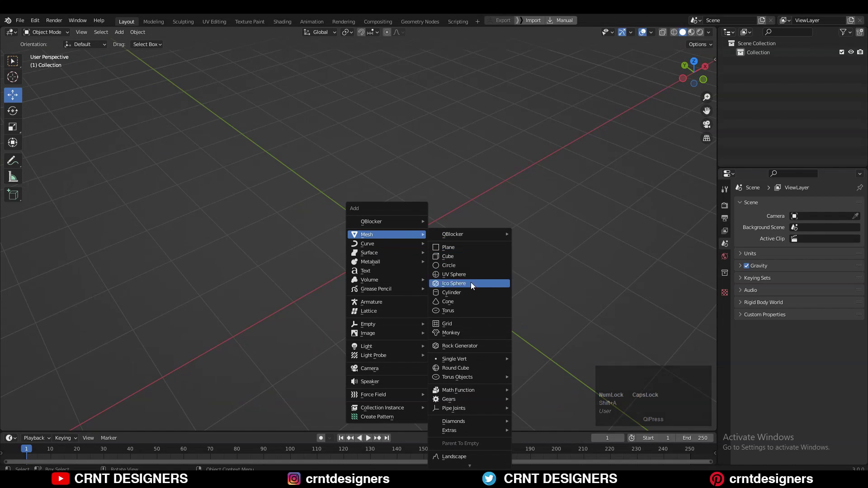
{"action": "left_click", "coordinate": [461, 255]}
{"action": "left_click", "coordinate": [693, 62]}
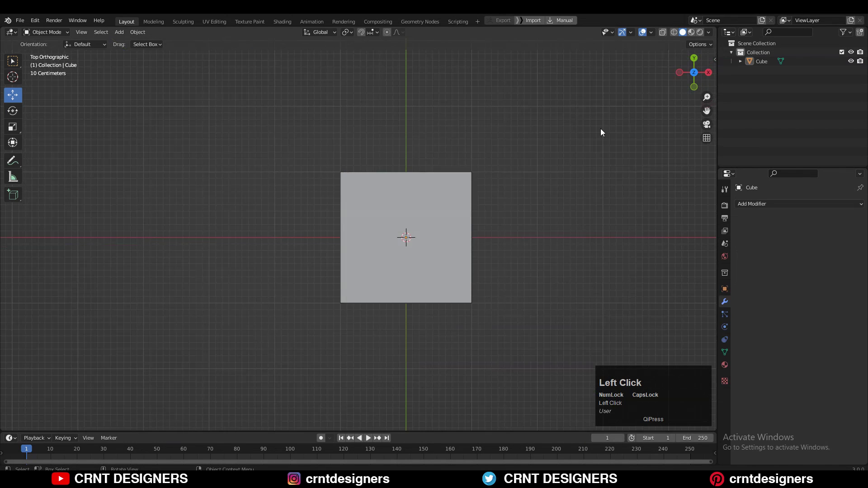
{"action": "key", "text": "a"}
{"action": "key", "text": "s"}
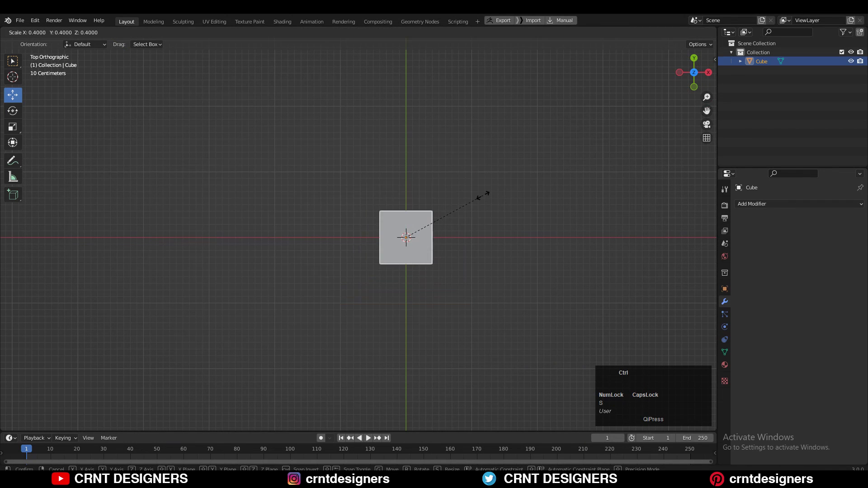
{"action": "left_click", "coordinate": [498, 178]}
- Stretch the cube along X to about twice its length, making a rectangular box
{"action": "key", "text": "s"}
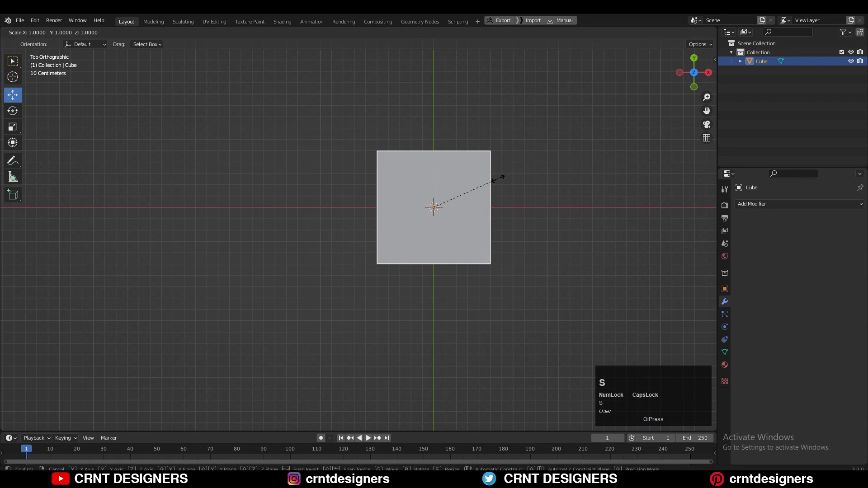
{"action": "key", "text": "x"}
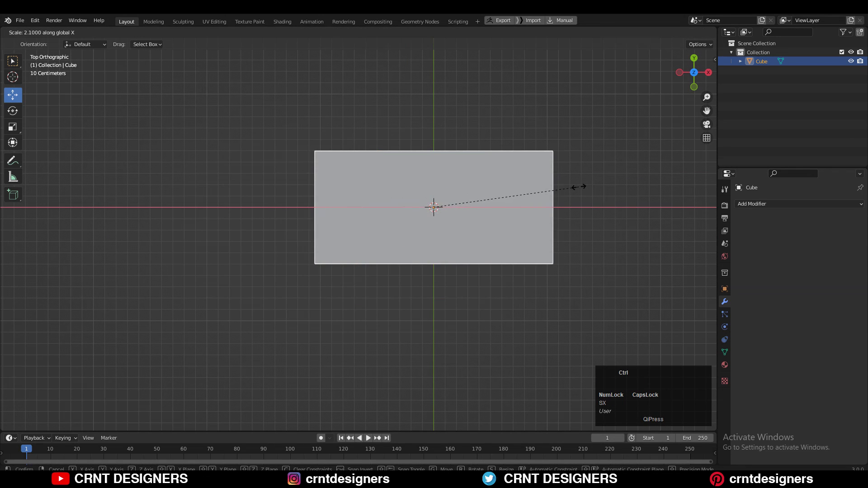
{"action": "left_click", "coordinate": [565, 186], "text": "ctrl"}
- Add a centred loop cut across the box's length and apply the object's scale
{"action": "key", "text": "Tab"}
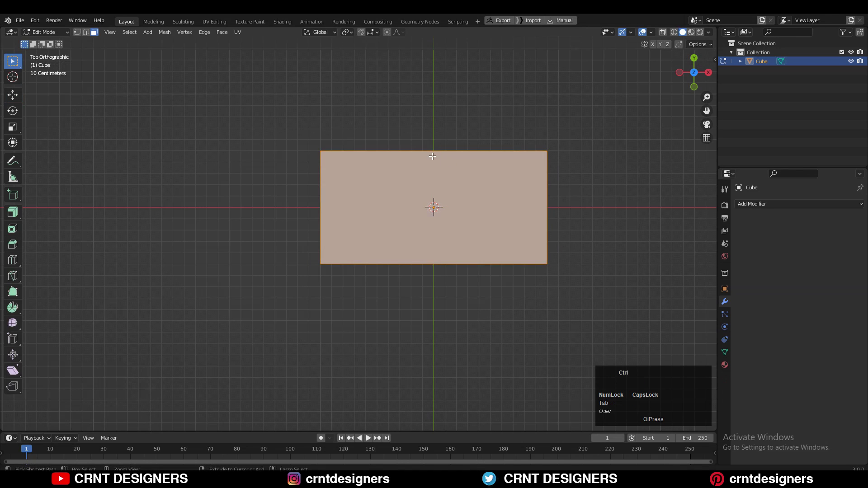
{"action": "key", "text": "Tab"}
{"action": "middle_click_drag", "start_coordinate": [447, 161], "coordinate": [454, 194]}
{"action": "key", "text": "ctrl+a"}
{"action": "left_click", "coordinate": [455, 195]}
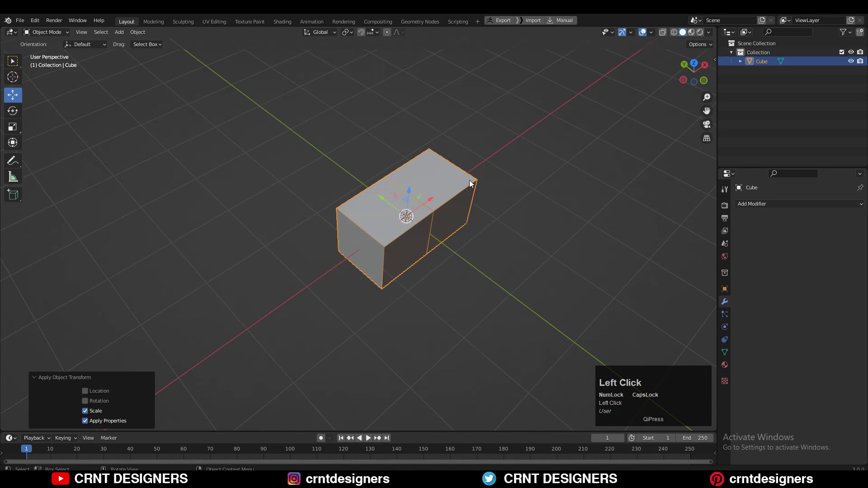
- Inset both end faces of the box with a thickness of 0.07 m
{"action": "left_click", "coordinate": [565, 163]}
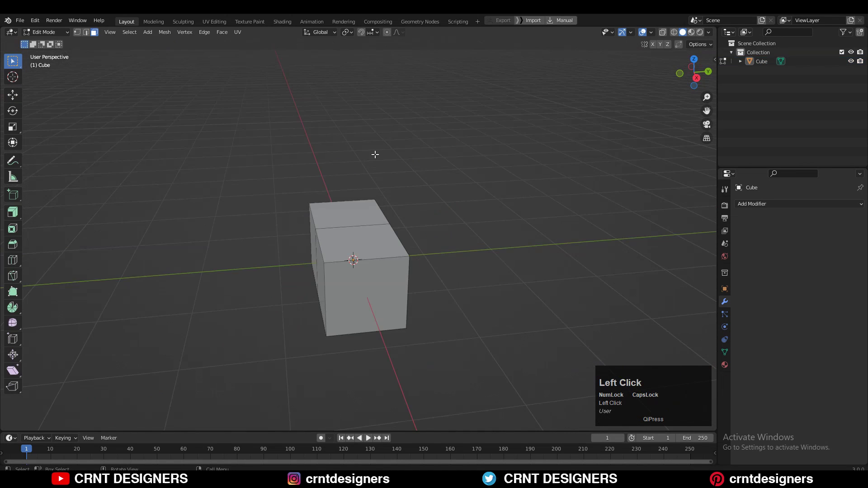
{"action": "middle_click_drag", "start_coordinate": [430, 199], "coordinate": [659, 88]}
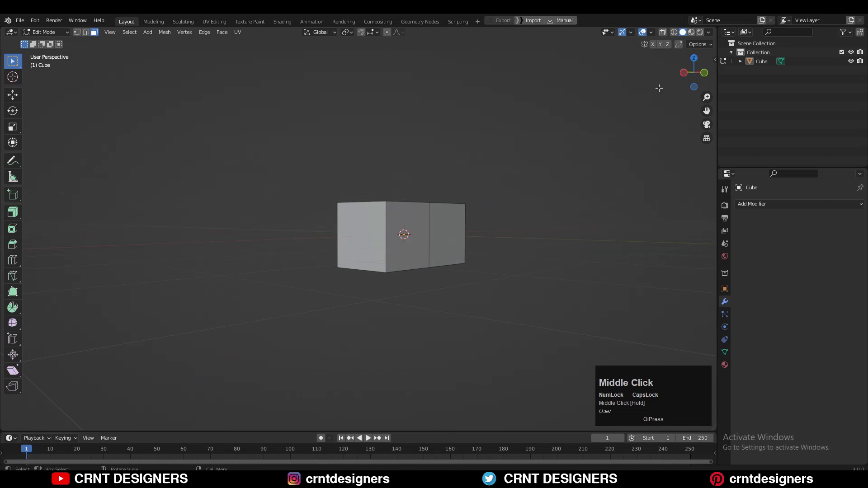
{"action": "left_click", "coordinate": [683, 74]}
{"action": "left_click_drag", "start_coordinate": [354, 216], "coordinate": [397, 251]}
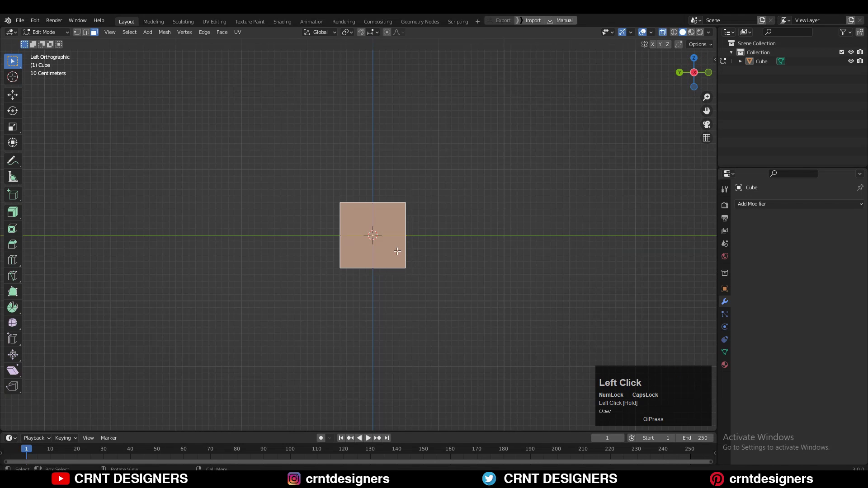
{"action": "scroll", "coordinate": [534, 211], "scroll_direction": "up", "scroll_amount": 5}
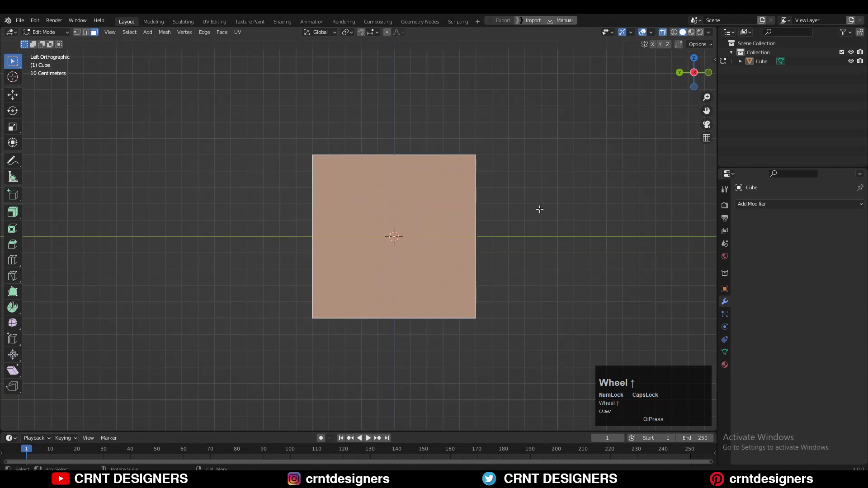
{"action": "key", "text": "i"}
{"action": "left_click", "coordinate": [527, 212]}
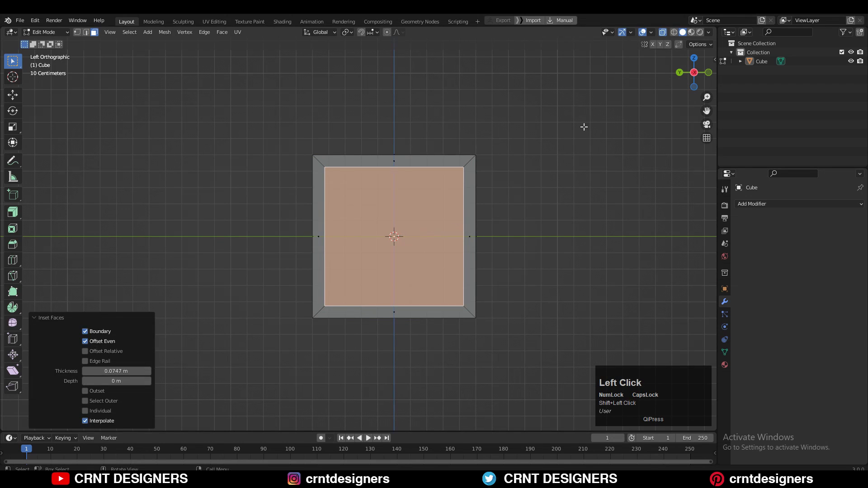
{"action": "left_click", "coordinate": [663, 34]}
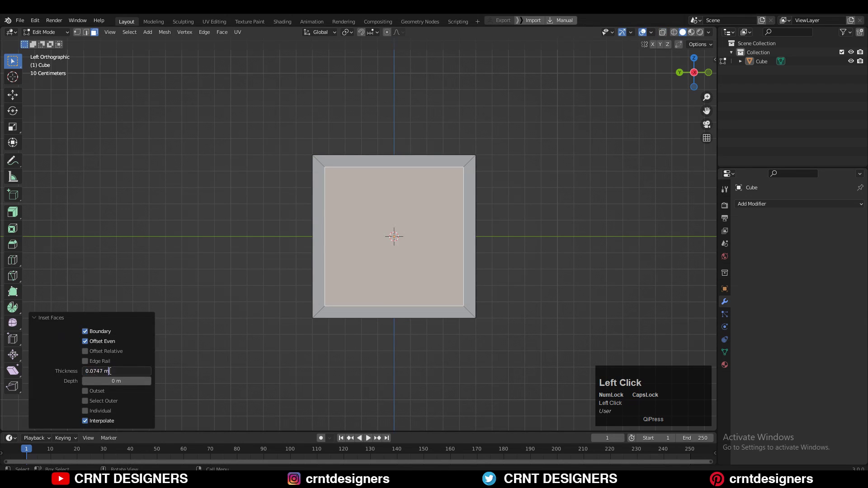
{"action": "left_click", "coordinate": [73, 376]}
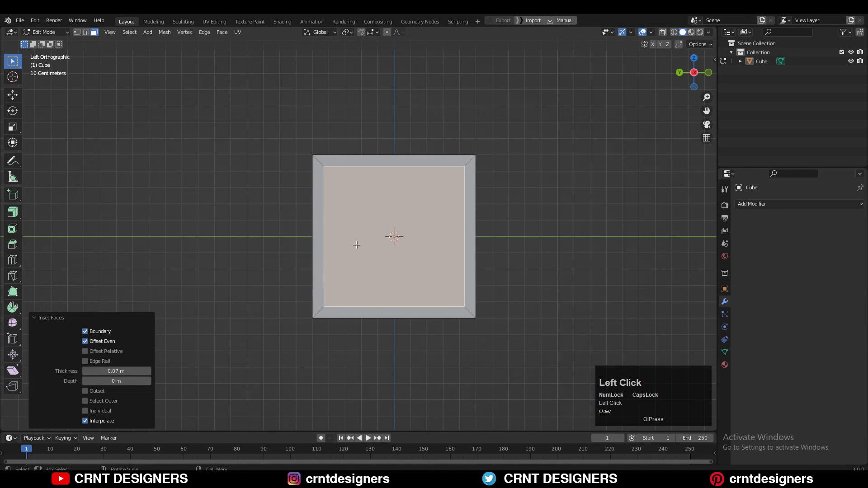
- Bridge the two inset end faces to open the box into a hollow tube
{"action": "middle_click_drag", "start_coordinate": [489, 181], "coordinate": [486, 221]}
{"action": "right_click", "coordinate": [481, 185]}
{"action": "mouse_move", "coordinate": [482, 185]}
{"action": "left_click", "coordinate": [519, 230]}
- Add centred lengthwise loop cuts through the top, bottom and both side walls of the tube
{"action": "key", "text": "2"}
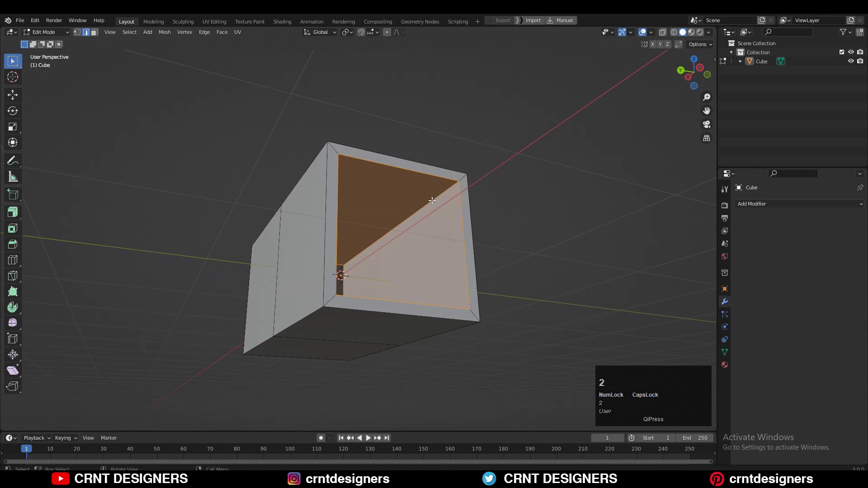
{"action": "middle_click_drag", "start_coordinate": [396, 202], "coordinate": [448, 208]}
{"action": "key", "text": "ctrl+r"}
{"action": "left_click", "coordinate": [440, 211]}
{"action": "right_click", "coordinate": [432, 211]}
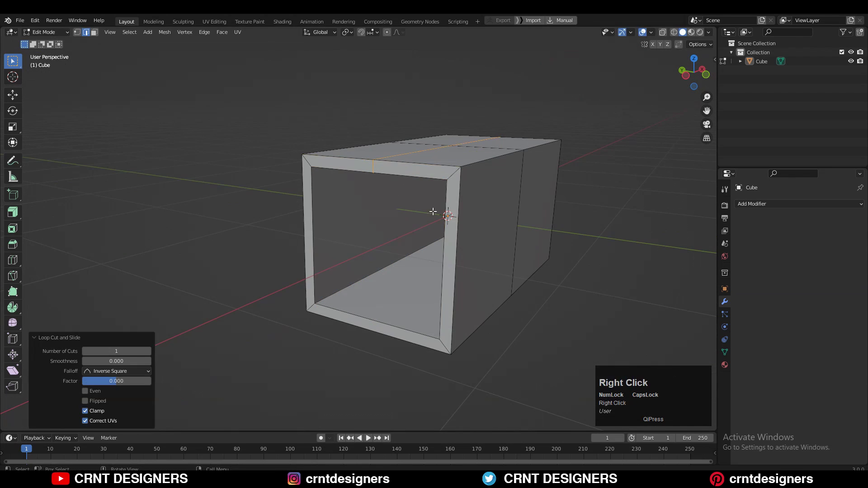
{"action": "right_click", "coordinate": [471, 248]}
{"action": "left_click", "coordinate": [299, 233], "text": "ctrl"}
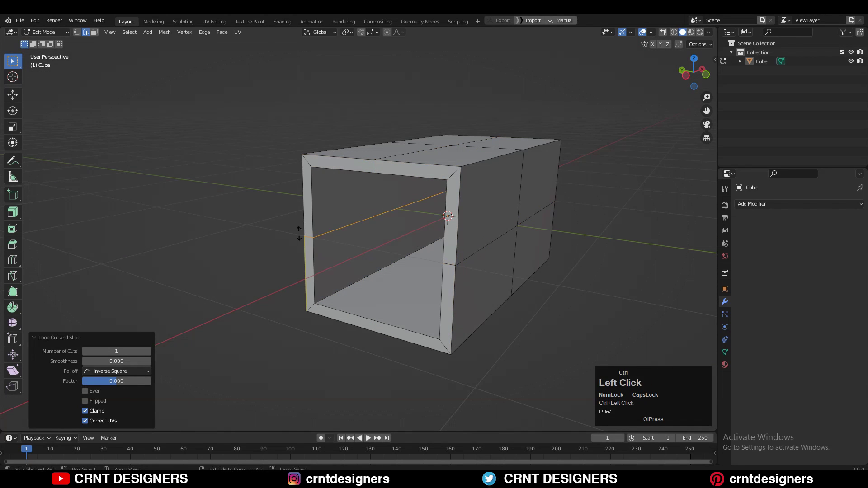
{"action": "right_click", "coordinate": [366, 330], "text": "ctrl"}
{"action": "middle_click_drag", "start_coordinate": [362, 330], "coordinate": [362, 252]}
- Bevel the tube's four inner and outer lengthwise corners with 4 segments to round them
{"action": "key", "text": "2"}
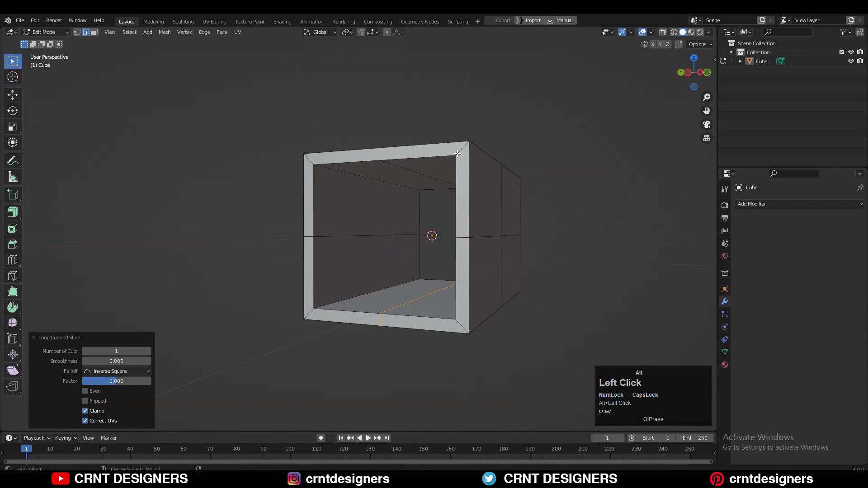
{"action": "left_click", "coordinate": [457, 154], "text": "alt"}
{"action": "left_click", "coordinate": [309, 168], "text": "alt+shift"}
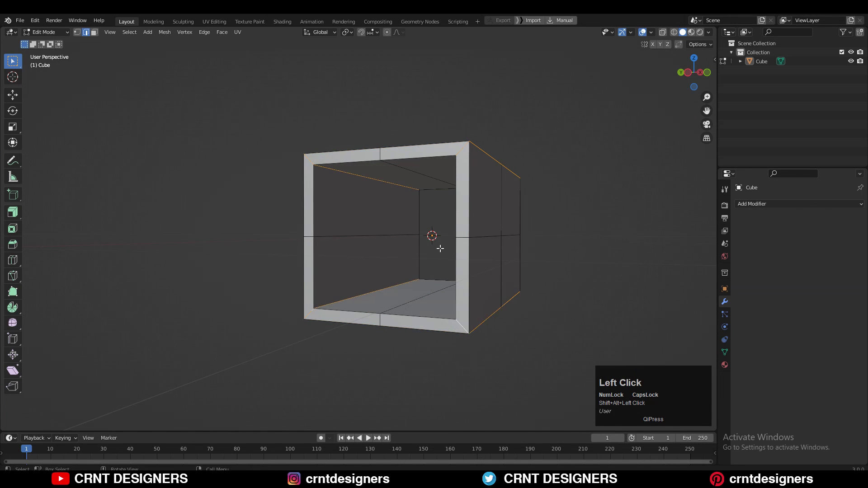
{"action": "middle_click_drag", "start_coordinate": [439, 248], "coordinate": [461, 255]}
{"action": "key", "text": "ctrl+b"}
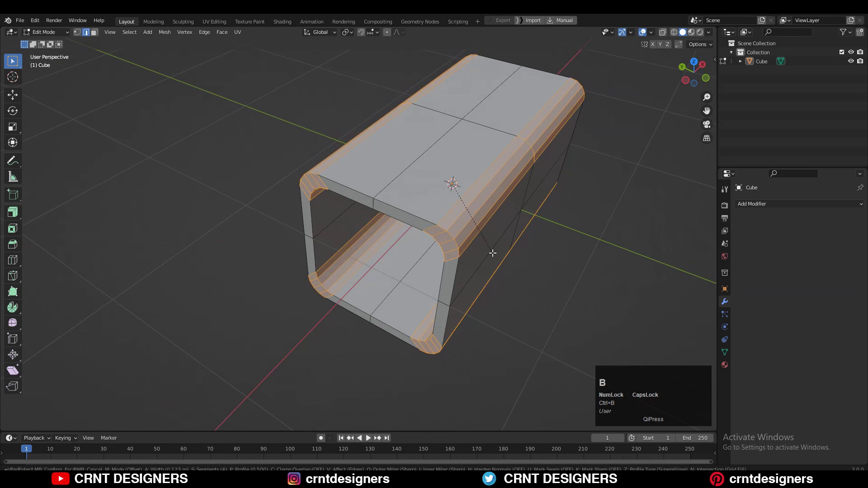
{"action": "left_click", "coordinate": [470, 251], "text": "shift"}
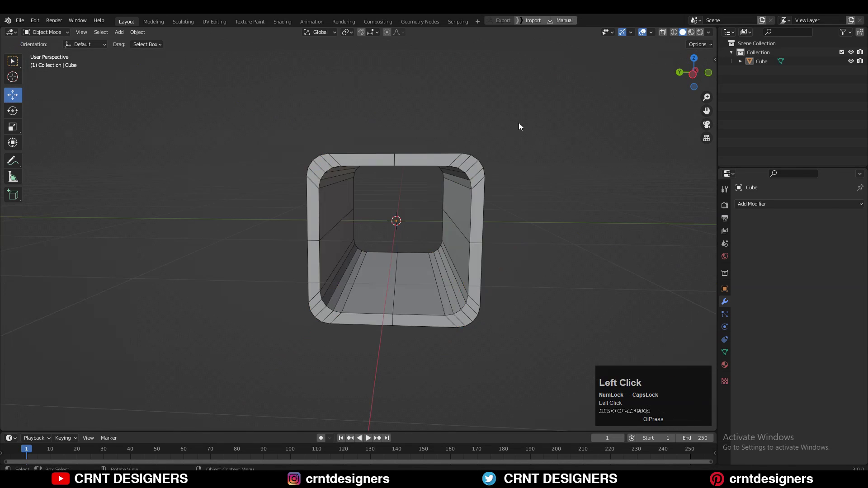
- Add an 8-vertex cylinder at the centre of the tube, working in top view
{"action": "mouse_move", "coordinate": [519, 123]}
{"action": "middle_mouse_down"}
{"action": "mouse_move", "coordinate": [543, 152]}
{"action": "mouse_move", "coordinate": [516, 119]}
{"action": "middle_mouse_up"}
{"action": "scroll", "coordinate": [530, 148], "scroll_direction": "down", "scroll_amount": 2}
{"action": "key", "text": "KP_7"}
{"action": "key", "text": "shift+a"}
{"action": "mouse_move", "coordinate": [452, 120]}
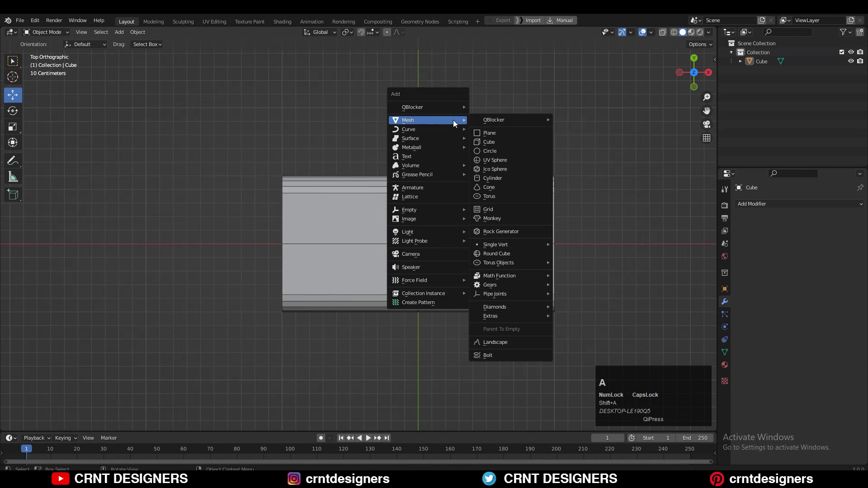
{"action": "left_click", "coordinate": [511, 178]}
{"action": "type", "text": "8"}
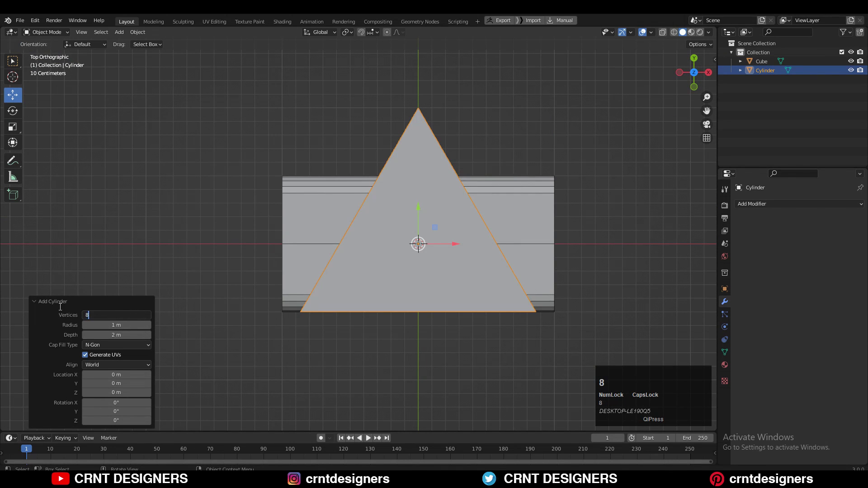
{"action": "key", "text": "Return"}
- Scale the cylinder uniformly to 0.2 and stretch it along Z
{"action": "key", "text": "s"}
{"action": "left_click", "coordinate": [426, 241], "text": "ctrl"}
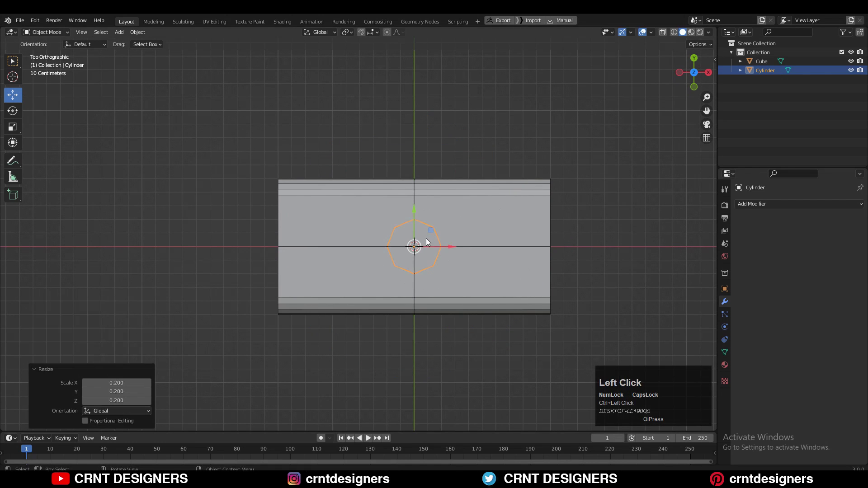
{"action": "key", "text": "s"}
{"action": "key", "text": "z"}
{"action": "left_click", "coordinate": [507, 166]}
- Connect the cylinder's opposite side vertices along X with Connect Vertex Pairs, splitting its caps in half
{"action": "scroll", "coordinate": [507, 156], "scroll_direction": "up", "scroll_amount": 3}
{"action": "middle_click_drag", "start_coordinate": [518, 239], "coordinate": [468, 256], "text": "shift"}
{"action": "key", "text": "Tab"}
{"action": "key", "text": "1"}
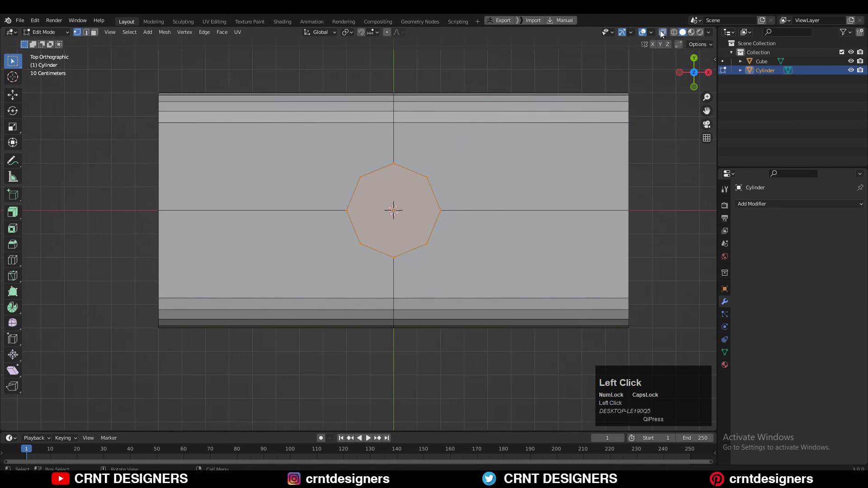
{"action": "left_click", "coordinate": [661, 32]}
{"action": "left_click_drag", "start_coordinate": [222, 220], "coordinate": [222, 220]}
{"action": "right_click", "coordinate": [447, 143]}
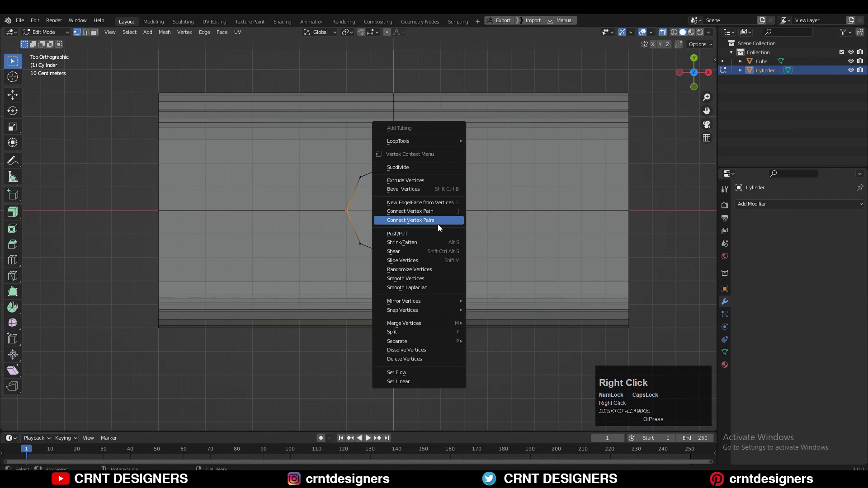
{"action": "left_click", "coordinate": [425, 221]}
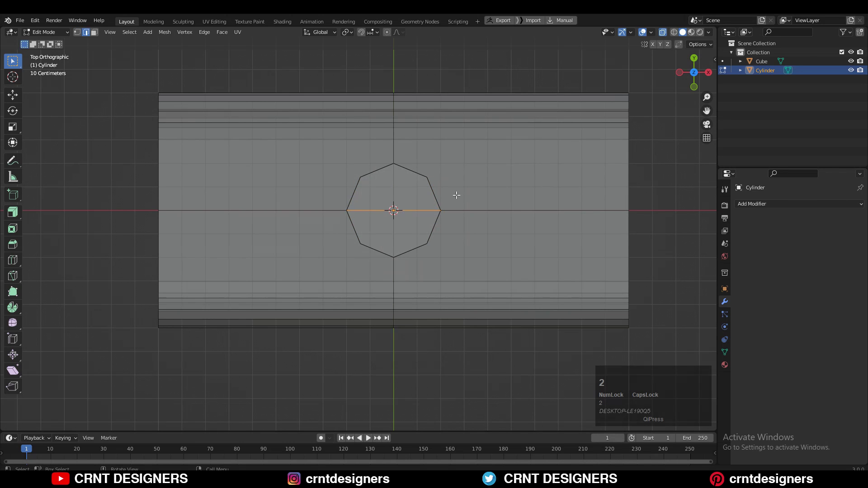
- Bevel the edges across the cylinder's caps with one segment into a narrow central strip
{"action": "key", "text": "ctrl"}
{"action": "key", "text": "ctrl+b"}
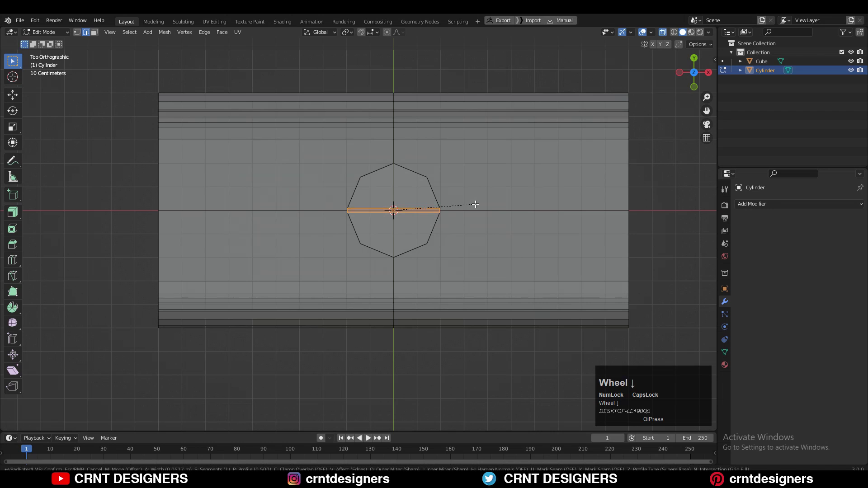
{"action": "left_click", "coordinate": [475, 204]}
- Move the cylinder's two halves apart along Y until their tips reach the tube's outer edges
{"action": "key", "text": "3"}
{"action": "left_click_drag", "start_coordinate": [512, 138], "coordinate": [417, 173]}
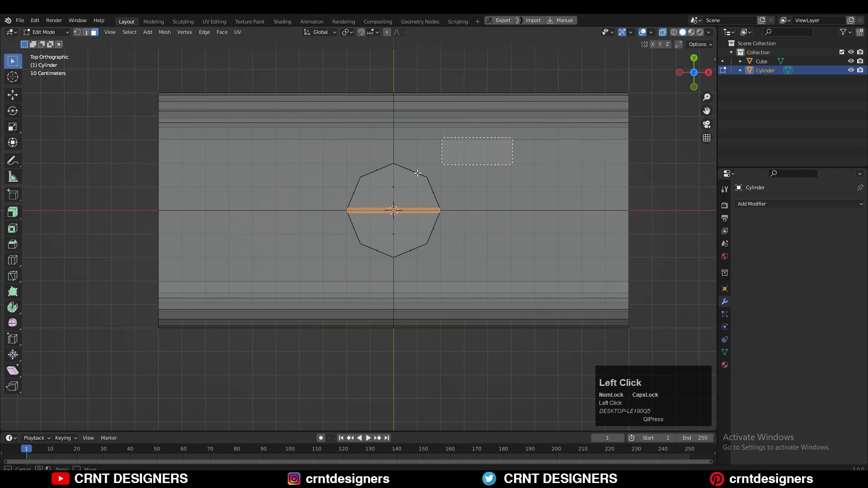
{"action": "left_click_drag", "start_coordinate": [312, 205], "coordinate": [311, 206]}
{"action": "left_click", "coordinate": [13, 94]}
{"action": "left_click_drag", "start_coordinate": [394, 151], "coordinate": [413, 79], "text": "ctrl"}
{"action": "left_click_drag", "start_coordinate": [494, 190], "coordinate": [276, 263]}
{"action": "left_click_drag", "start_coordinate": [393, 200], "coordinate": [392, 264]}
- Add a centred loop cut around the elongated cylinder and widen that loop along X by about 1.25
{"action": "key", "text": "ctrl+r"}
{"action": "left_click", "coordinate": [441, 212]}
{"action": "right_click", "coordinate": [440, 212]}
{"action": "key", "text": "d"}
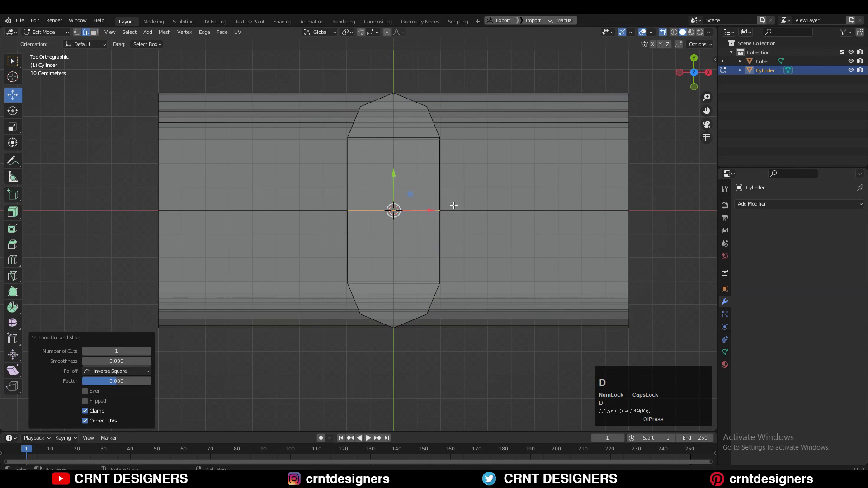
{"action": "key", "text": "x"}
{"action": "key", "text": "w"}
{"action": "left_click", "coordinate": [467, 208]}
{"action": "key", "text": "s"}
{"action": "key", "text": "x"}
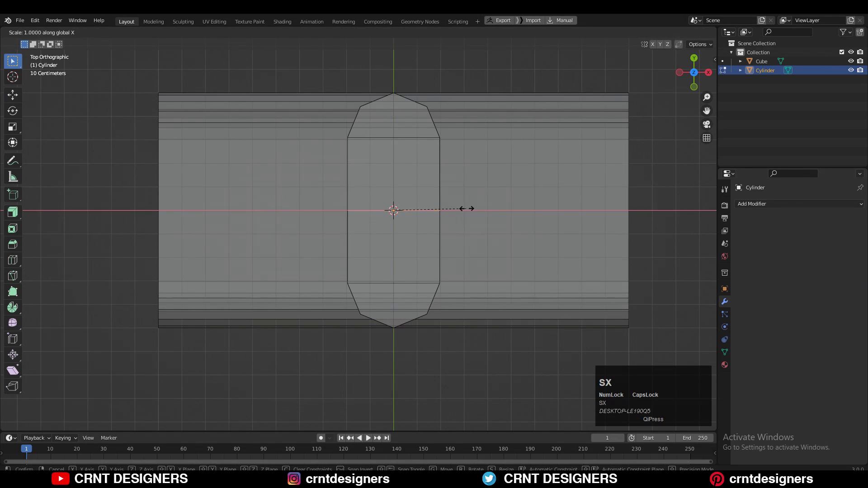
{"action": "left_click", "coordinate": [486, 210], "text": "shift"}
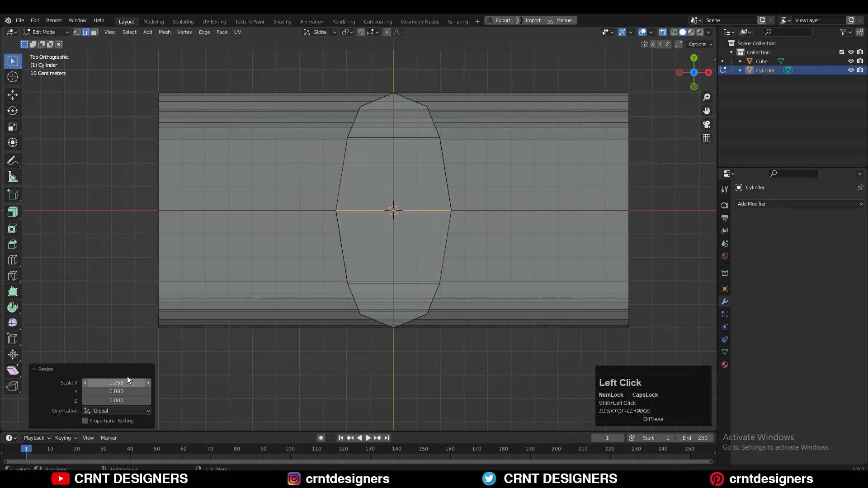
- Narrow both end sections of the elongated cylinder along X to about 0.7 of their width
{"action": "left_click_drag", "start_coordinate": [316, 77], "coordinate": [479, 149]}
{"action": "left_click_drag", "start_coordinate": [488, 344], "coordinate": [311, 272], "text": "shift"}
{"action": "key", "text": "s"}
{"action": "key", "text": "x"}
{"action": "left_click", "coordinate": [484, 232], "text": "ctrl"}
- Narrow the elongated cylinder's centre section along X to 0.8 of its width
{"action": "key", "text": "1"}
{"action": "left_click_drag", "start_coordinate": [484, 194], "coordinate": [311, 230]}
{"action": "key", "text": "s"}
{"action": "key", "text": "x"}
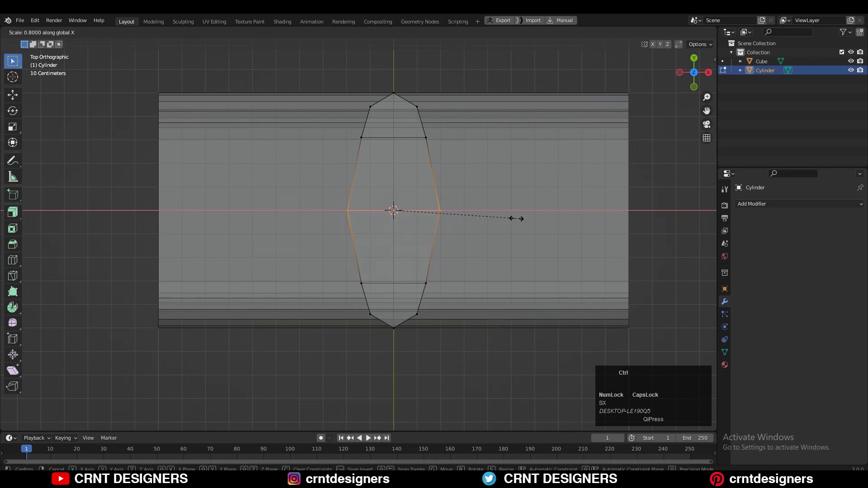
{"action": "left_click", "coordinate": [522, 219]}
- Shrink the whole elongated cylinder, adjusting its length along Y and finishing with a uniform scale of 0.8
{"action": "key", "text": "Tab"}
{"action": "key", "text": "s"}
{"action": "left_click", "coordinate": [440, 207]}
{"action": "key", "text": "s"}
{"action": "key", "text": "y"}
{"action": "left_click", "coordinate": [450, 197]}
{"action": "key", "text": "s"}
{"action": "left_click", "coordinate": [449, 218]}
- Rotate the elongated cylinder 45° in top view and move it -0.3 m along X
{"action": "middle_click_drag", "start_coordinate": [448, 199], "coordinate": [462, 213], "text": "shift"}
{"action": "key", "text": "r"}
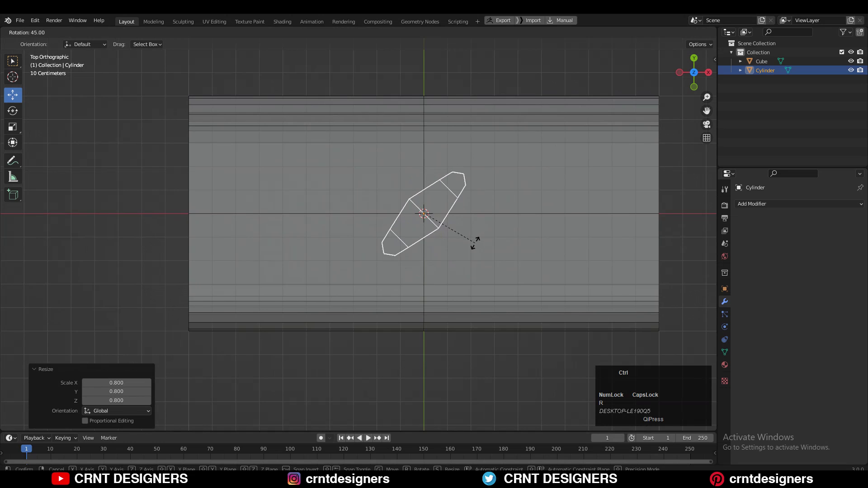
{"action": "left_click", "coordinate": [474, 243], "text": "ctrl"}
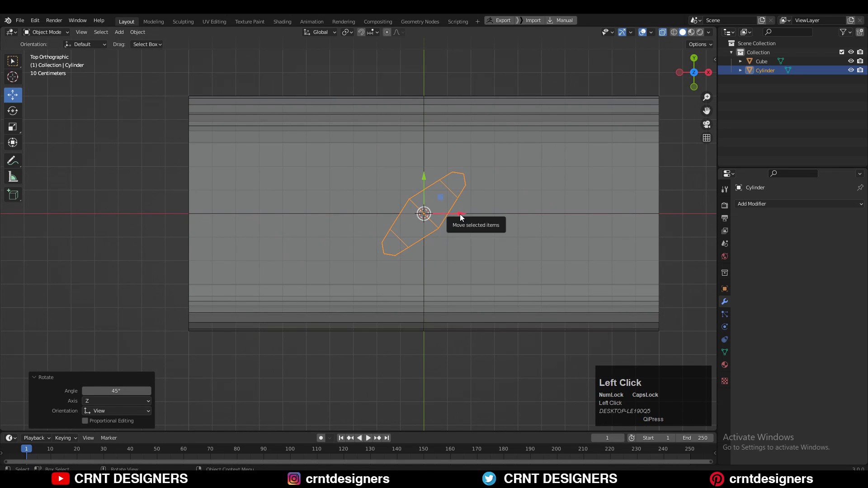
{"action": "left_click_drag", "start_coordinate": [460, 213], "coordinate": [389, 214], "text": "ctrl"}
- Enlarge the slanted cylinder by 1.2, refine its size once more and undo the last operation
{"action": "key", "text": "s"}
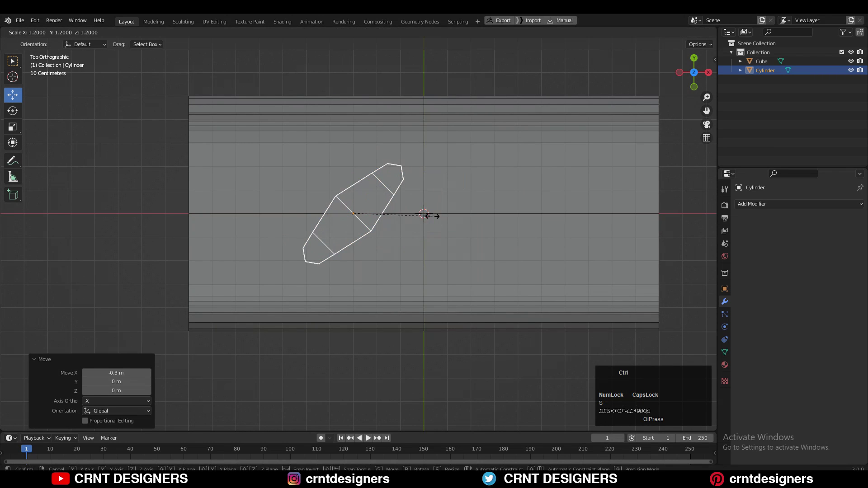
{"action": "left_click", "coordinate": [431, 215], "text": "ctrl"}
{"action": "key", "text": "s"}
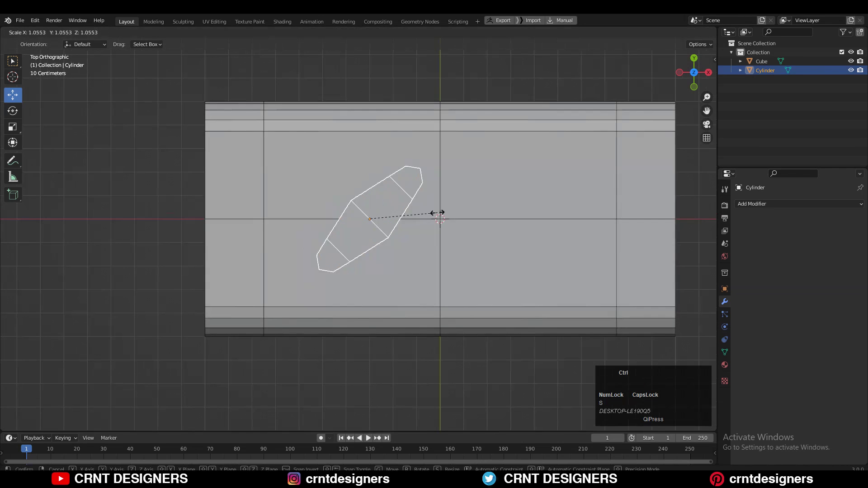
{"action": "left_click", "coordinate": [446, 214], "text": "ctrl"}
{"action": "key", "text": "ctrl+z"}
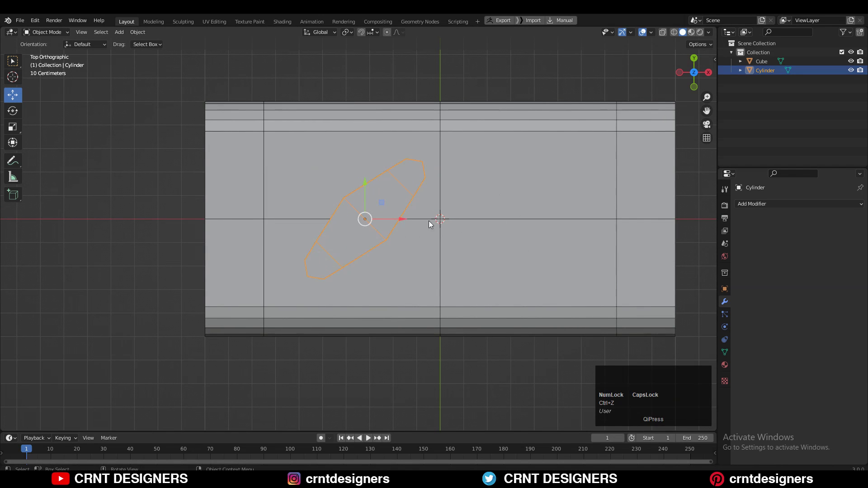
- Cut the slanted cylinder out of the tube with a Boolean difference
{"action": "left_click", "coordinate": [440, 254], "text": "shift"}
{"action": "key", "text": "alt+x"}
{"action": "left_click", "coordinate": [599, 201]}
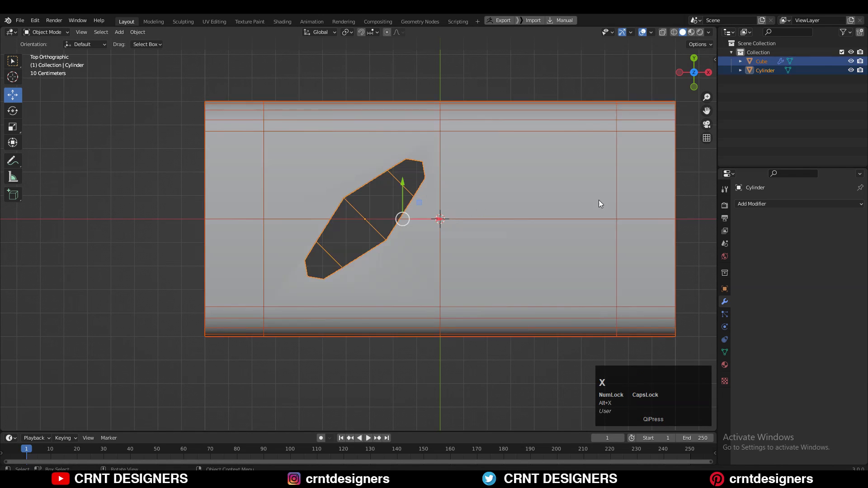
{"action": "left_click", "coordinate": [419, 81]}
{"action": "scroll", "coordinate": [426, 218], "scroll_direction": "down", "scroll_amount": 3}
{"action": "left_click", "coordinate": [356, 213]}
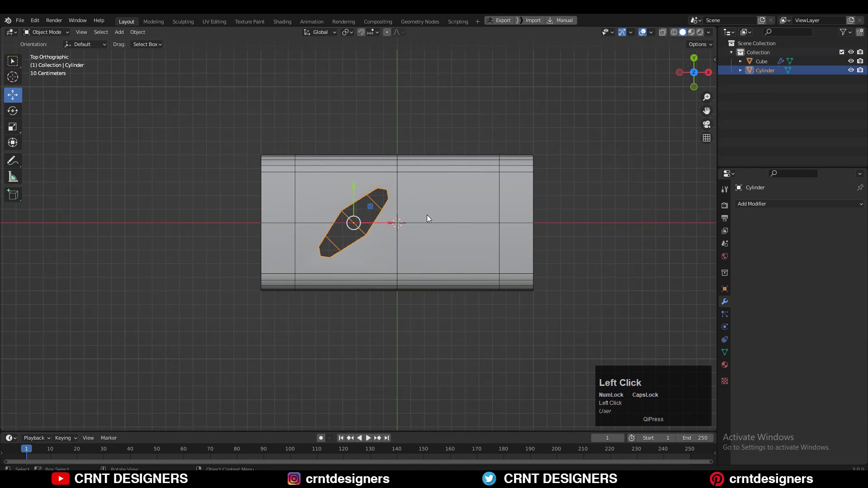
- Duplicate the tube in place and hide the duplicate as a backup
{"action": "left_click", "coordinate": [403, 211]}
{"action": "key", "text": "shift+d"}
{"action": "right_click", "coordinate": [462, 211]}
{"action": "key", "text": "h"}
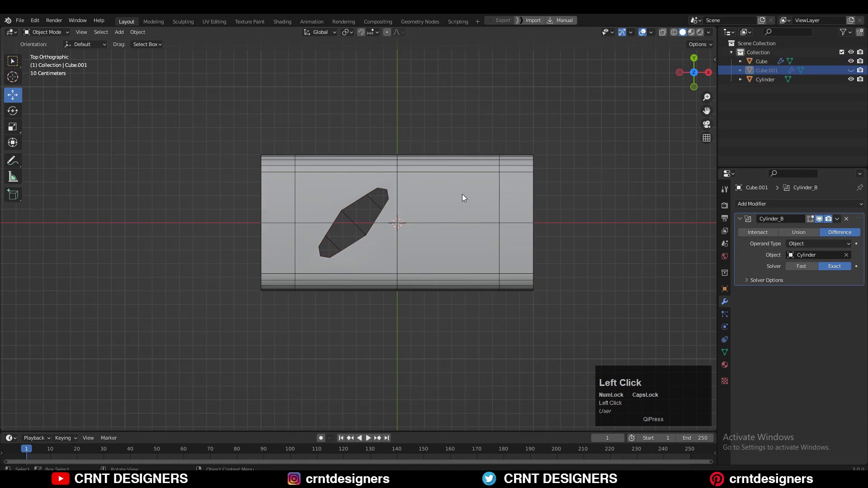
- Apply the slot's Boolean modifier on the original tube
{"action": "left_click", "coordinate": [462, 194]}
{"action": "left_click", "coordinate": [836, 218]}
{"action": "left_click", "coordinate": [833, 230]}
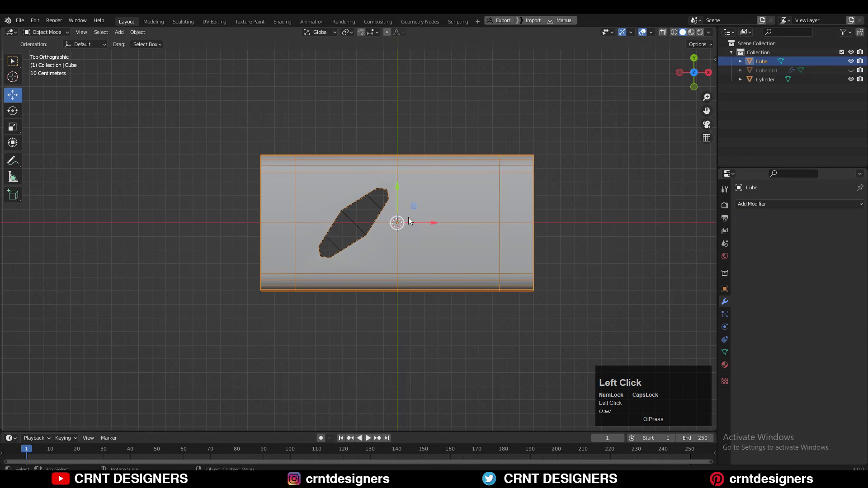
- Check the tube's face orientation with the viewport overlay and turn that overlay off again
{"action": "left_click", "coordinate": [651, 32]}
{"action": "left_click", "coordinate": [594, 195]}
{"action": "left_click", "coordinate": [595, 195]}
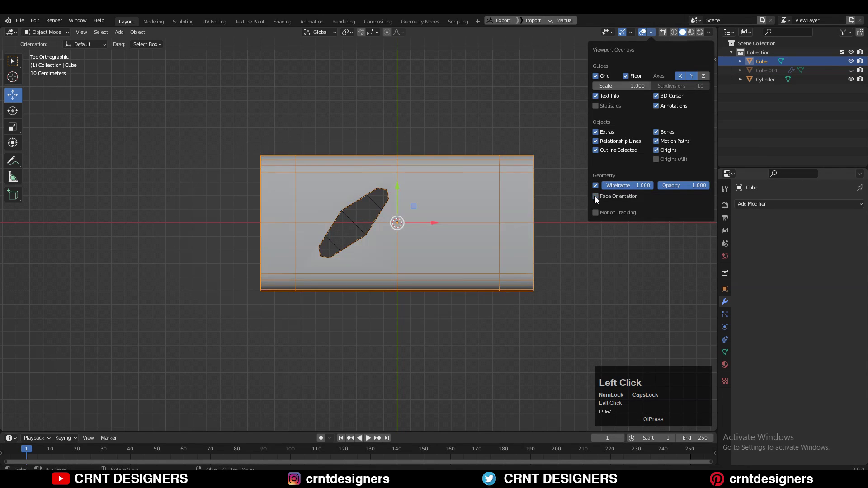
- Symmetrize the whole tube mesh from -X to +X to mirror the slanted slot
{"action": "key", "text": "Tab"}
{"action": "key", "text": "a"}
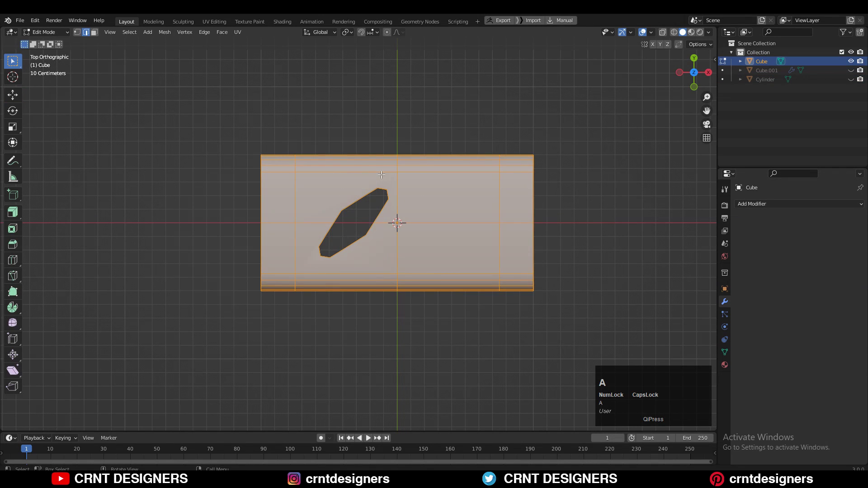
{"action": "left_click", "coordinate": [165, 32]}
{"action": "left_click", "coordinate": [206, 158]}
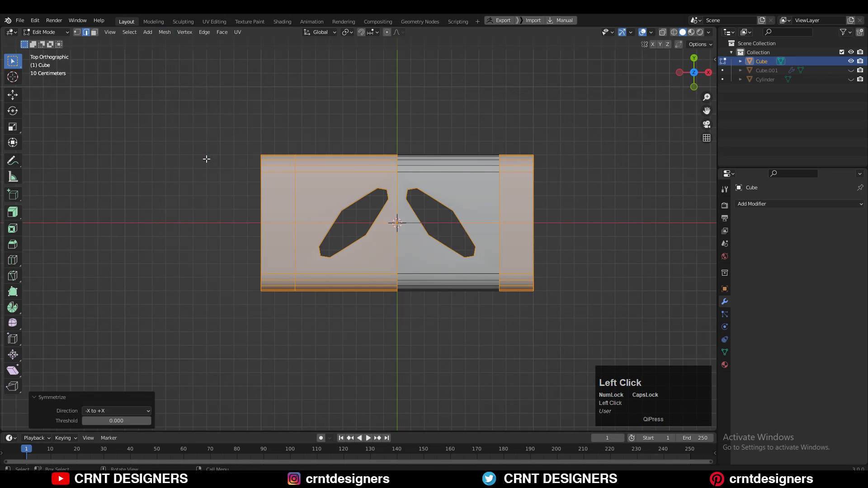
{"action": "key", "text": "Tab"}
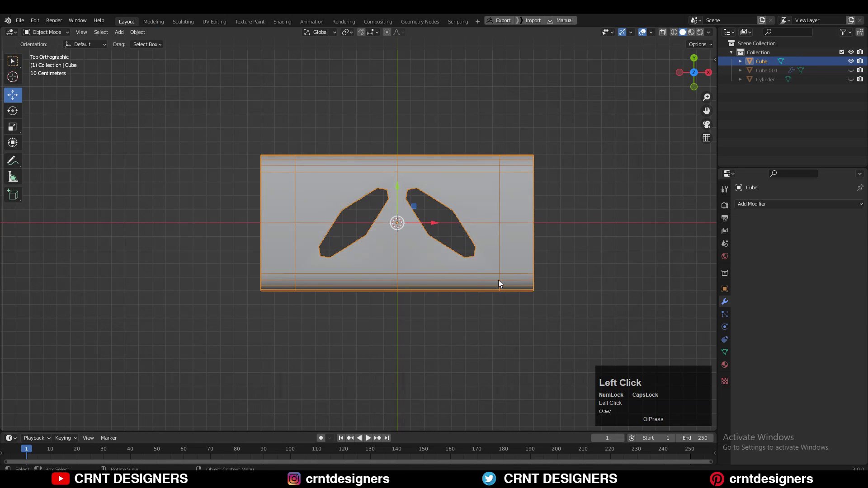
{"action": "left_click", "coordinate": [233, 151]}
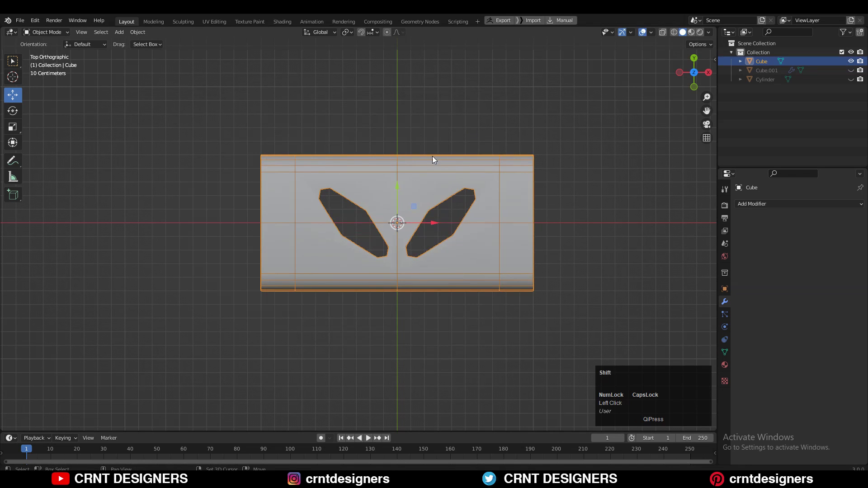
- Add a cylinder with 3 vertices and scale it to 0.2
{"action": "key", "text": "shift+a"}
{"action": "mouse_move", "coordinate": [414, 156]}
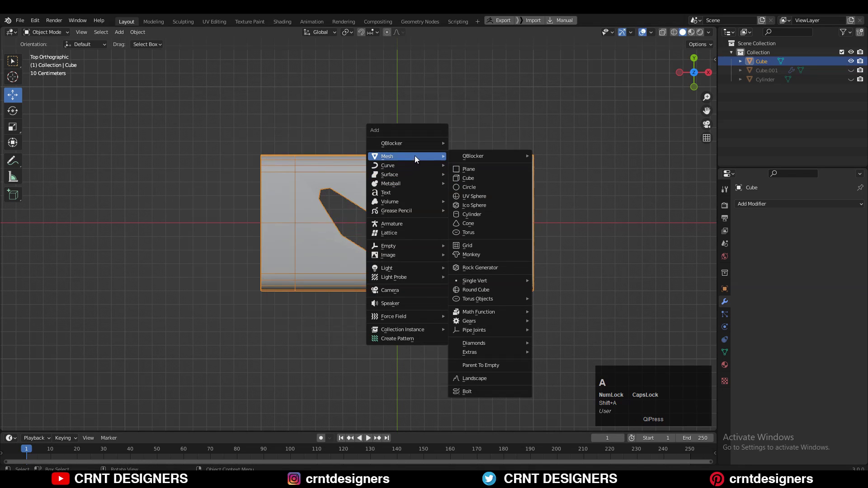
{"action": "left_click", "coordinate": [488, 213]}
{"action": "type", "text": "3"}
{"action": "key", "text": "Return"}
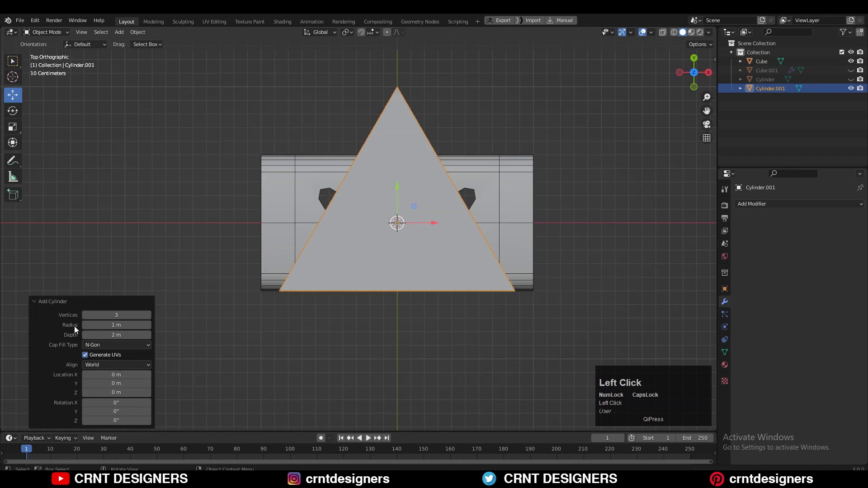
{"action": "middle_click_drag", "start_coordinate": [547, 213], "coordinate": [516, 266], "text": "shift"}
{"action": "key", "text": "s"}
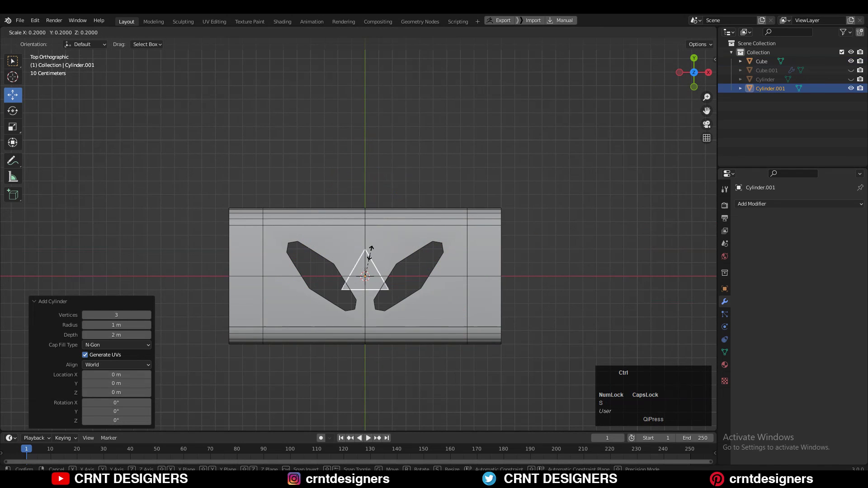
{"action": "left_click", "coordinate": [376, 248]}
- Turn the triangular cylinder to point towards -Y and place it, slightly smaller, between the two slots on the centre line
{"action": "middle_click_drag", "start_coordinate": [392, 263], "coordinate": [402, 222], "text": "shift"}
{"action": "key", "text": "r"}
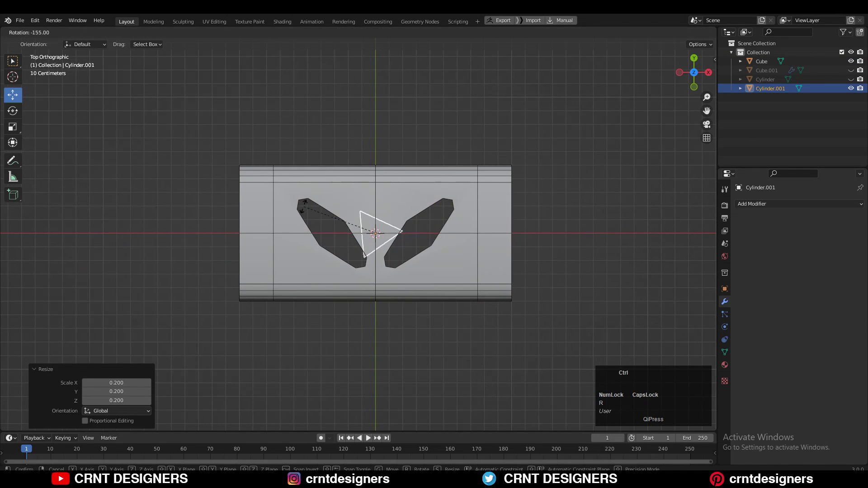
{"action": "left_click", "coordinate": [395, 180], "text": "ctrl"}
{"action": "left_click_drag", "start_coordinate": [376, 193], "coordinate": [376, 166]}
{"action": "key", "text": "s"}
{"action": "left_click", "coordinate": [396, 182], "text": "ctrl"}
{"action": "scroll", "coordinate": [407, 165], "scroll_direction": "up", "scroll_amount": 3}
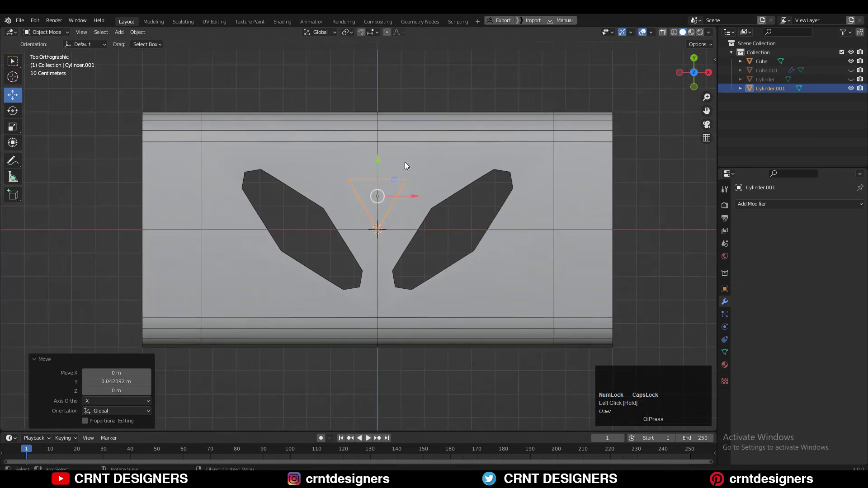
- Stretch the triangular cylinder along Z until it passes through the tube's walls
{"action": "mouse_move", "coordinate": [407, 165]}
{"action": "middle_mouse_down"}
{"action": "mouse_move", "coordinate": [417, 169]}
{"action": "mouse_move", "coordinate": [417, 153]}
{"action": "middle_mouse_up"}
{"action": "key", "text": "s"}
{"action": "key", "text": "z"}
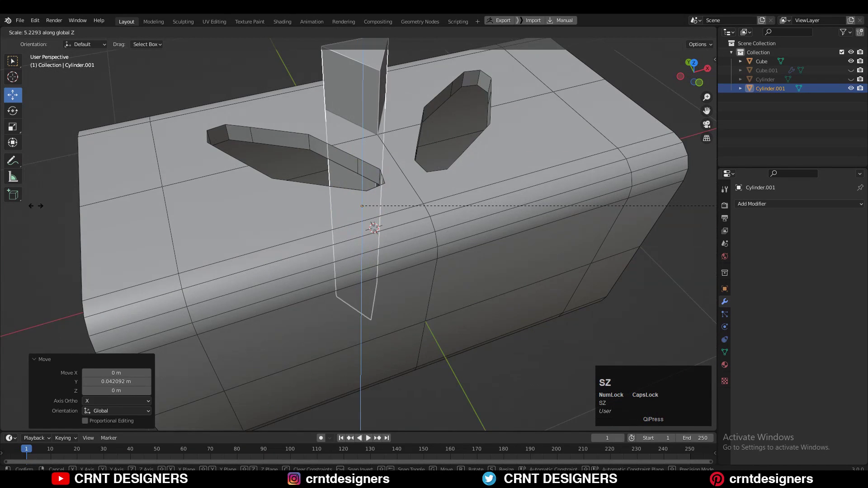
{"action": "left_click", "coordinate": [377, 169]}
- Cut the triangular cylinder out of the tube with a Boolean difference
{"action": "scroll", "coordinate": [377, 168], "scroll_direction": "down", "scroll_amount": 2}
{"action": "left_click", "coordinate": [406, 143], "text": "shift"}
{"action": "key", "text": "alt+x"}
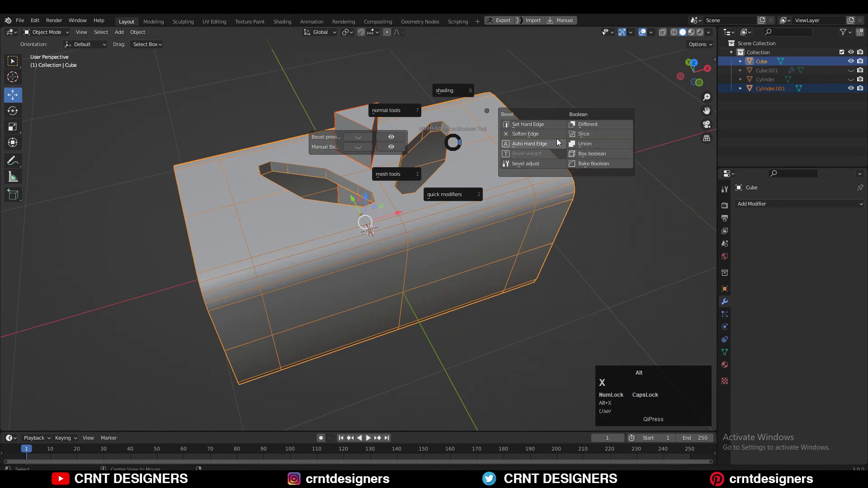
{"action": "left_click", "coordinate": [600, 122]}
{"action": "left_click", "coordinate": [600, 121]}
{"action": "middle_click_drag", "start_coordinate": [471, 131], "coordinate": [414, 142]}
{"action": "left_click", "coordinate": [413, 142]}
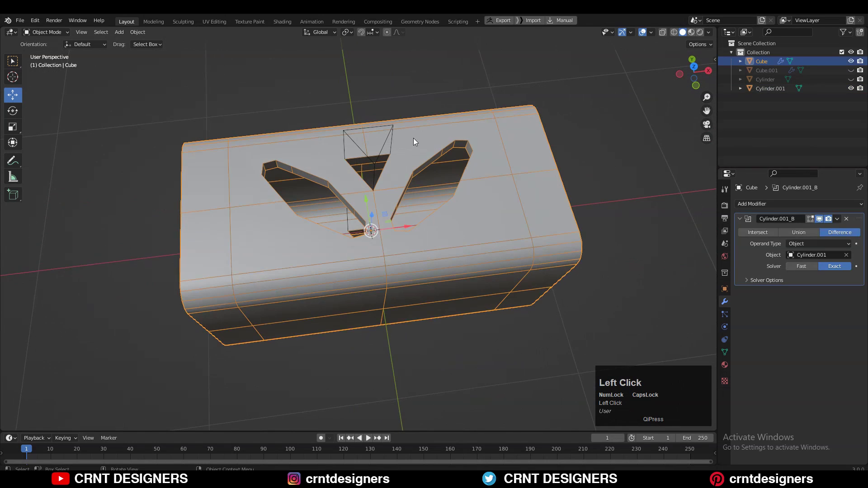
- Apply the triangle's Boolean modifier on the tube and hide the triangular cutter
{"action": "left_click", "coordinate": [836, 219]}
{"action": "left_click", "coordinate": [831, 230]}
{"action": "middle_click_drag", "start_coordinate": [679, 206], "coordinate": [395, 210]}
{"action": "left_click", "coordinate": [394, 211]}
{"action": "key", "text": "g"}
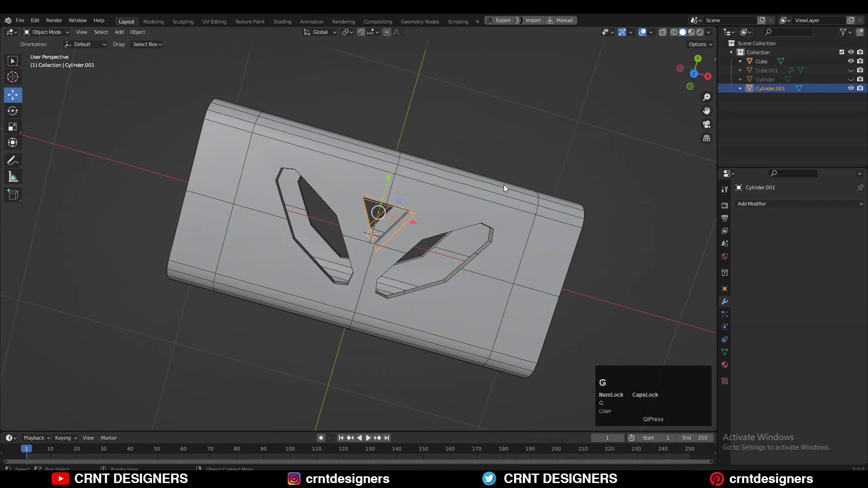
{"action": "left_click", "coordinate": [546, 187]}
- Delete the tube's lower half, selecting it through the mesh from the right view
{"action": "key", "text": "Tab"}
{"action": "middle_click_drag", "start_coordinate": [317, 253], "coordinate": [370, 221]}
{"action": "middle_click_drag", "start_coordinate": [370, 221], "coordinate": [407, 212], "text": "shift"}
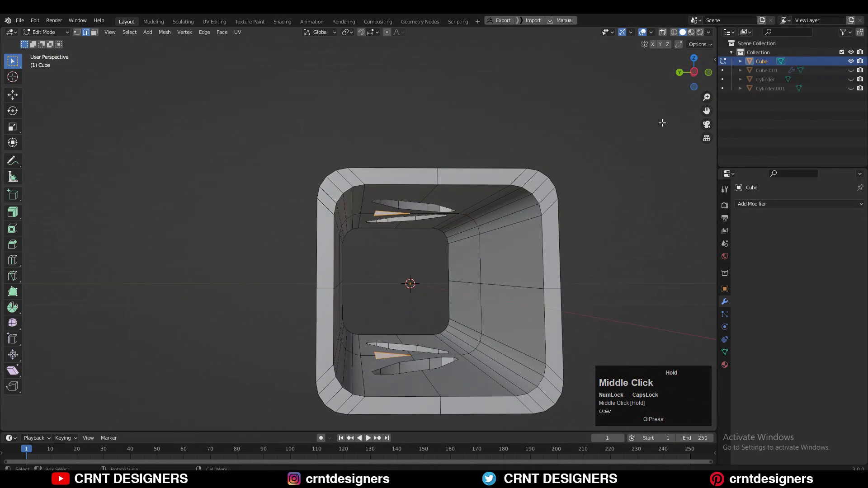
{"action": "left_click", "coordinate": [693, 74]}
{"action": "left_click", "coordinate": [662, 32]}
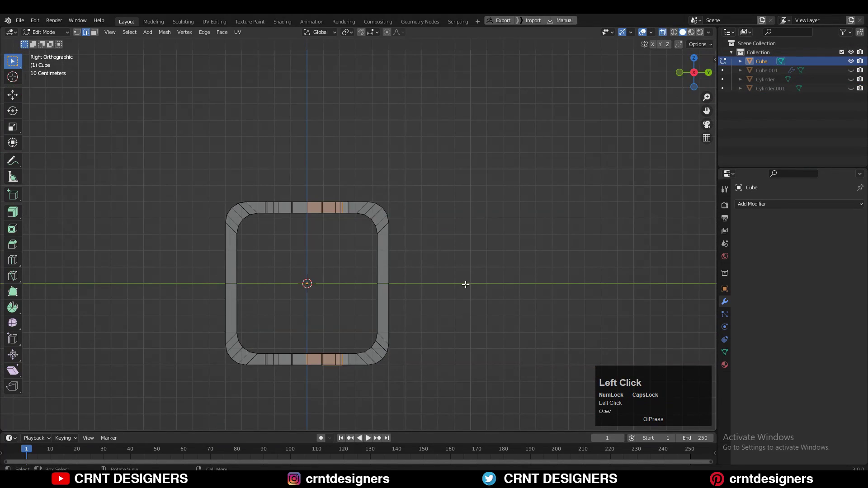
{"action": "left_click_drag", "start_coordinate": [465, 284], "coordinate": [105, 389]}
{"action": "middle_click_drag", "start_coordinate": [369, 286], "coordinate": [646, 76]}
{"action": "key", "text": "x"}
{"action": "left_click", "coordinate": [467, 243]}
{"action": "left_click", "coordinate": [647, 75]}
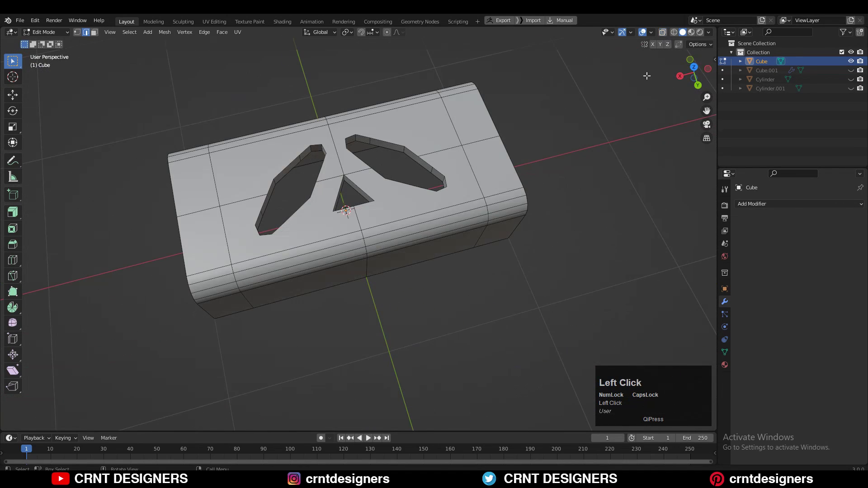
{"action": "left_click", "coordinate": [696, 69]}
{"action": "middle_click_drag", "start_coordinate": [541, 209], "coordinate": [554, 170], "text": "shift"}
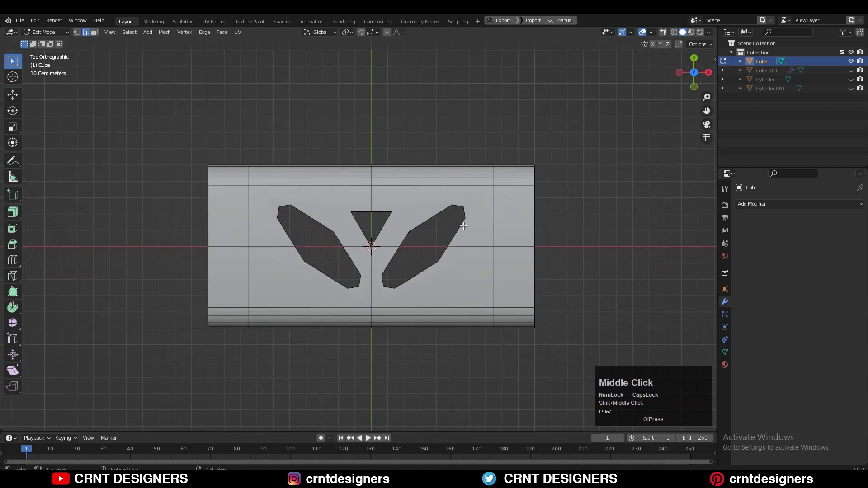
{"action": "middle_click_drag", "start_coordinate": [474, 194], "coordinate": [484, 167]}
{"action": "left_click", "coordinate": [696, 70]}
{"action": "key", "text": "Tab"}
{"action": "left_click", "coordinate": [561, 156]}
{"action": "left_click", "coordinate": [511, 195]}
{"action": "key", "text": "r"}
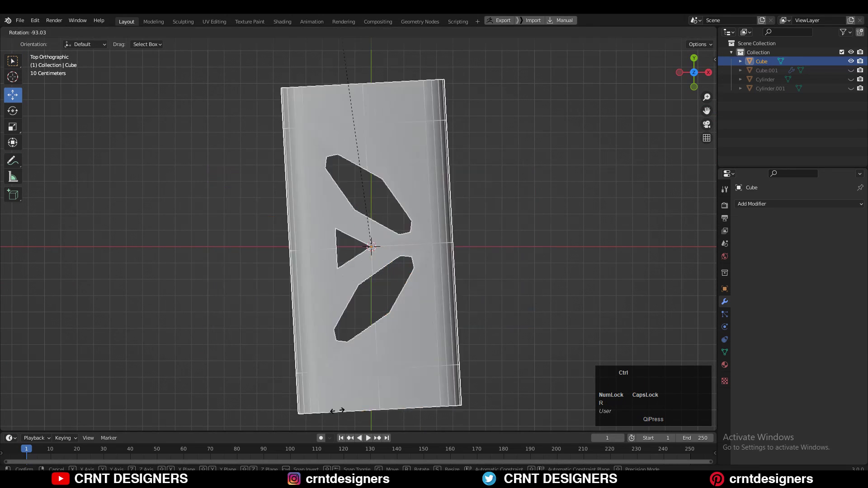
{"action": "right_click", "coordinate": [581, 121]}
{"action": "left_click", "coordinate": [561, 129]}
- Dissolve the redundant edges on the walls of one slanted slot
{"action": "left_click", "coordinate": [393, 194]}
{"action": "key", "text": "Tab"}
{"action": "scroll", "coordinate": [389, 220], "scroll_direction": "up", "scroll_amount": 1}
{"action": "middle_click_drag", "start_coordinate": [391, 244], "coordinate": [416, 158], "text": "shift"}
{"action": "left_click", "coordinate": [389, 220], "text": "shift"}
{"action": "key", "text": "ctrl+x"}
{"action": "left_click", "coordinate": [354, 202]}
{"action": "key", "text": "ctrl+x"}
{"action": "left_click", "coordinate": [403, 217]}
{"action": "middle_click_drag", "start_coordinate": [421, 199], "coordinate": [312, 181]}
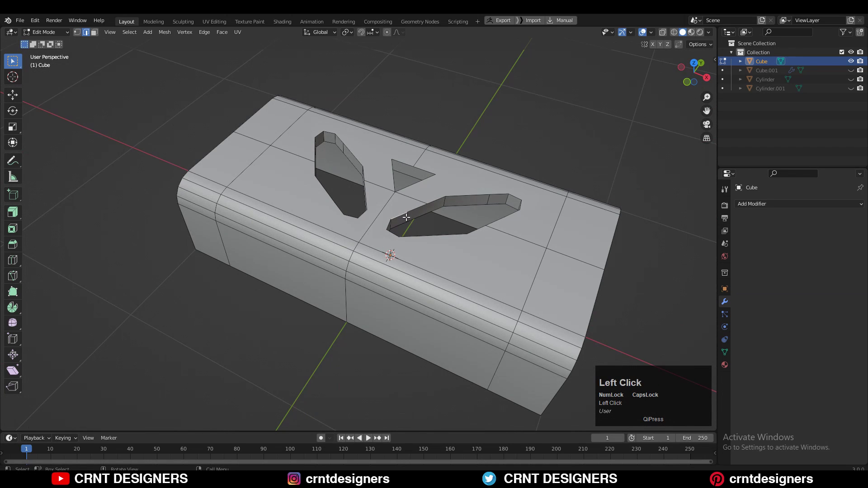
{"action": "key", "text": "ctrl+x"}
{"action": "scroll", "coordinate": [312, 181], "scroll_direction": "up", "scroll_amount": 2}
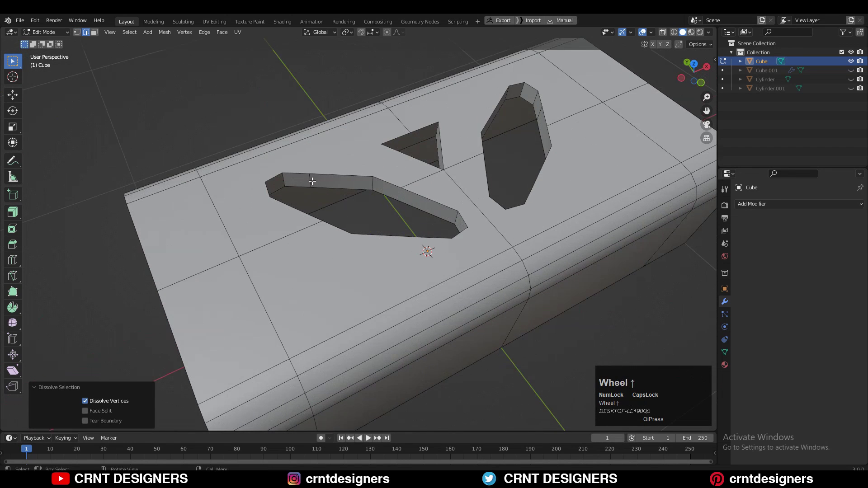
- Connect a corner vertex of the triangular opening to the nearest corner of the adjacent slot
{"action": "mouse_move", "coordinate": [407, 228]}
{"action": "middle_mouse_down"}
{"action": "mouse_move", "coordinate": [392, 320]}
{"action": "mouse_move", "coordinate": [305, 250]}
{"action": "mouse_move", "coordinate": [407, 221]}
{"action": "middle_mouse_up"}
{"action": "left_click", "coordinate": [305, 250], "text": "shift"}
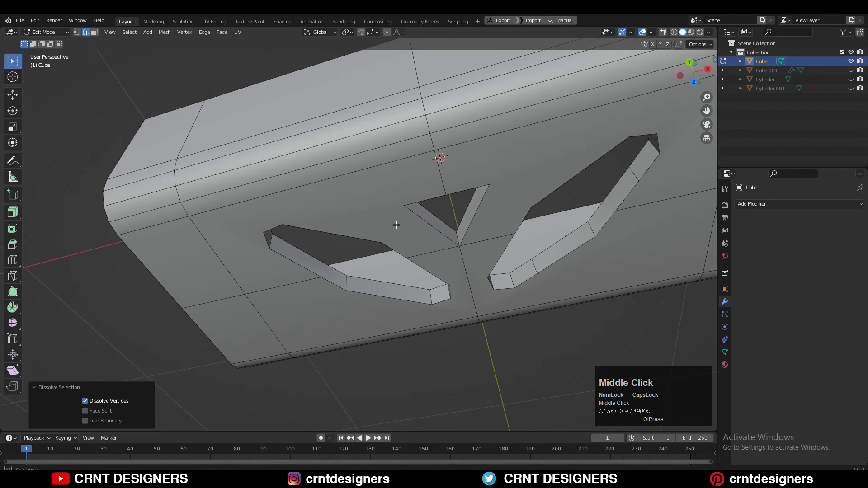
{"action": "key", "text": "1"}
{"action": "right_click", "coordinate": [418, 181]}
{"action": "left_click", "coordinate": [416, 182]}
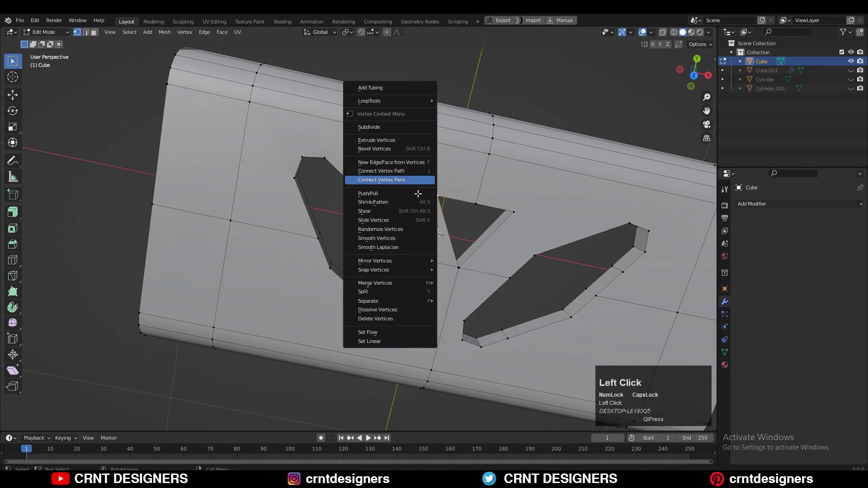
- Merge all the mesh's vertices by distance at 0.0101 m and select the triangular opening's tip vertex
{"action": "middle_click_drag", "start_coordinate": [420, 189], "coordinate": [499, 165]}
{"action": "scroll", "coordinate": [502, 171], "scroll_direction": "up", "scroll_amount": 2}
{"action": "key", "text": "a"}
{"action": "key", "text": "m"}
{"action": "left_click", "coordinate": [502, 172]}
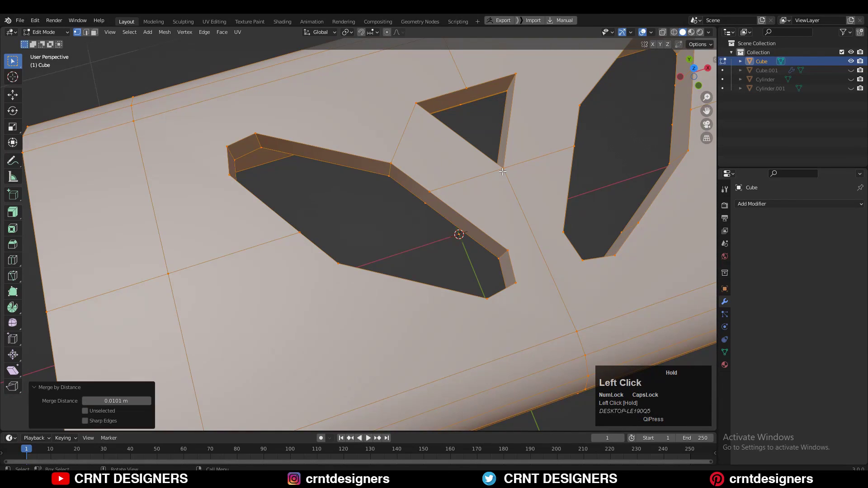
{"action": "left_click", "coordinate": [499, 186]}
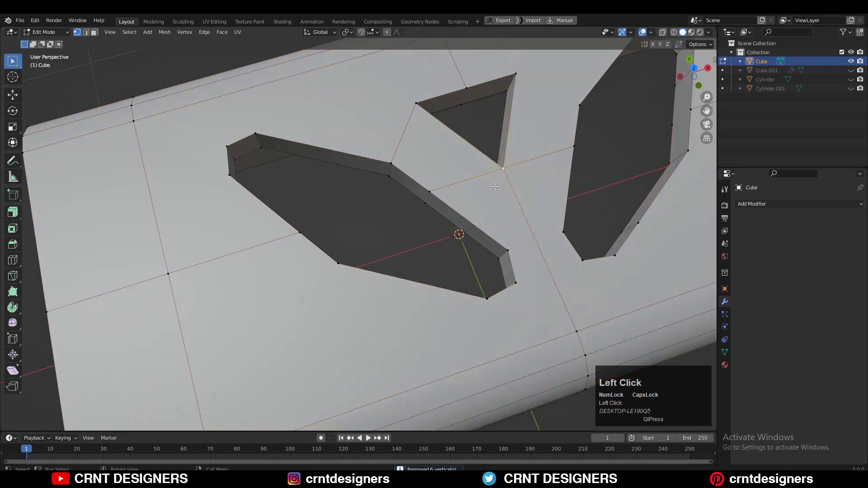
- Dissolve the leftover edge between the triangular opening's tip and the left slanted slot
{"action": "key", "text": "2"}
{"action": "left_click", "coordinate": [481, 177]}
{"action": "key", "text": "ctrl+x"}
{"action": "left_click", "coordinate": [528, 162]}
{"action": "key", "text": "ctrl+x"}
- Connect the two pairs of facing lower inner corners of the slanted slots with edges across the centre line
{"action": "key", "text": "1"}
{"action": "left_click", "coordinate": [490, 207]}
{"action": "middle_click_drag", "start_coordinate": [502, 239], "coordinate": [513, 272]}
{"action": "middle_click_drag", "start_coordinate": [513, 272], "coordinate": [420, 282], "text": "shift"}
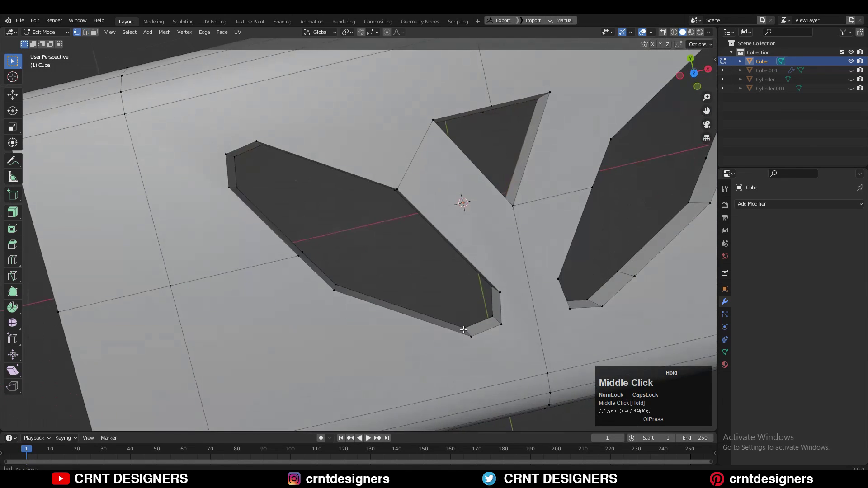
{"action": "left_click", "coordinate": [460, 271], "text": "shift"}
{"action": "right_click", "coordinate": [428, 310]}
{"action": "left_click", "coordinate": [425, 311]}
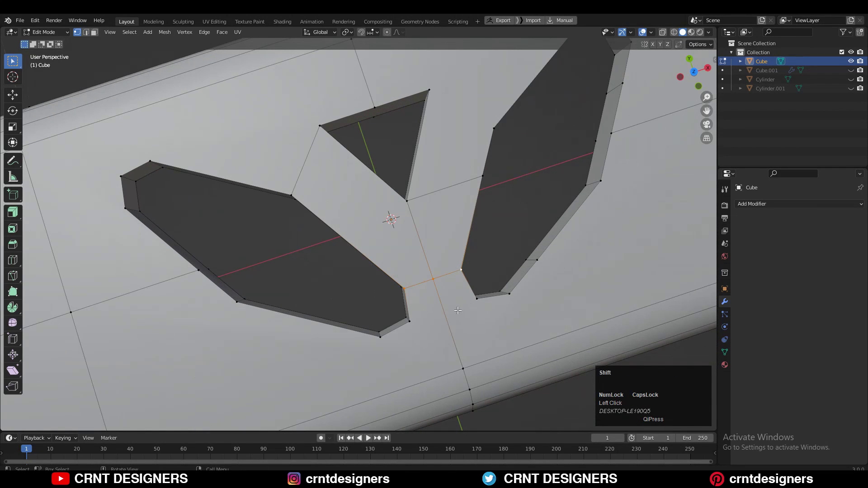
{"action": "left_click", "coordinate": [471, 308], "text": "shift"}
{"action": "right_click", "coordinate": [488, 235]}
{"action": "left_click", "coordinate": [489, 235]}
- Connect the triangular opening's tip to the left slot's inner bend and merge the right slot's mid-edge vertex into its inner bend
{"action": "middle_click_drag", "start_coordinate": [469, 228], "coordinate": [483, 312], "text": "shift"}
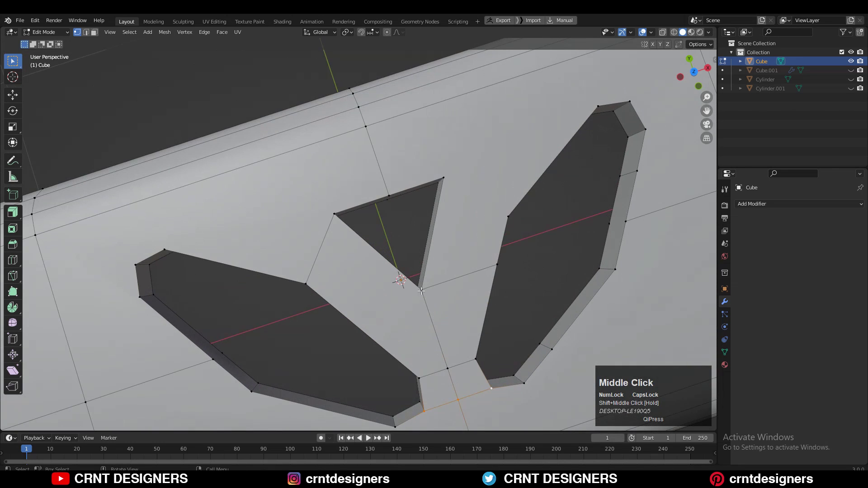
{"action": "left_click", "coordinate": [422, 292]}
{"action": "middle_click_drag", "start_coordinate": [422, 302], "coordinate": [439, 225], "text": "shift"}
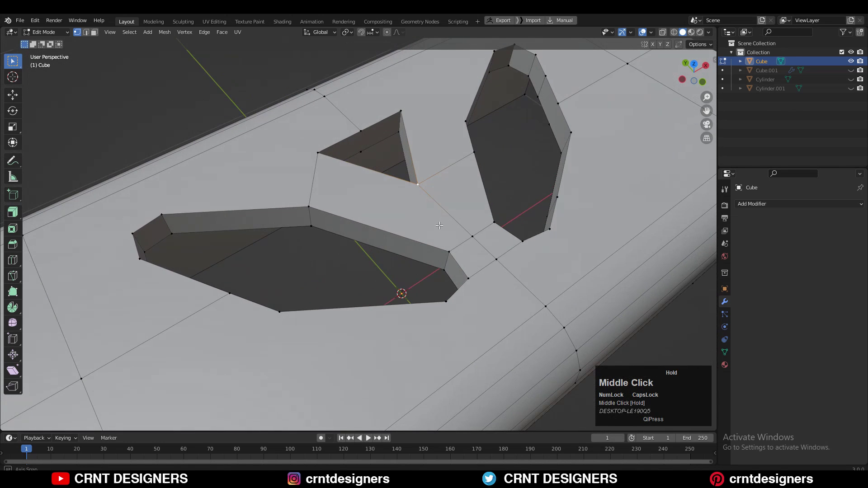
{"action": "left_click", "coordinate": [362, 152], "text": "shift"}
{"action": "right_click", "coordinate": [387, 127]}
{"action": "left_click", "coordinate": [388, 127]}
{"action": "middle_click_drag", "start_coordinate": [500, 179], "coordinate": [482, 210]}
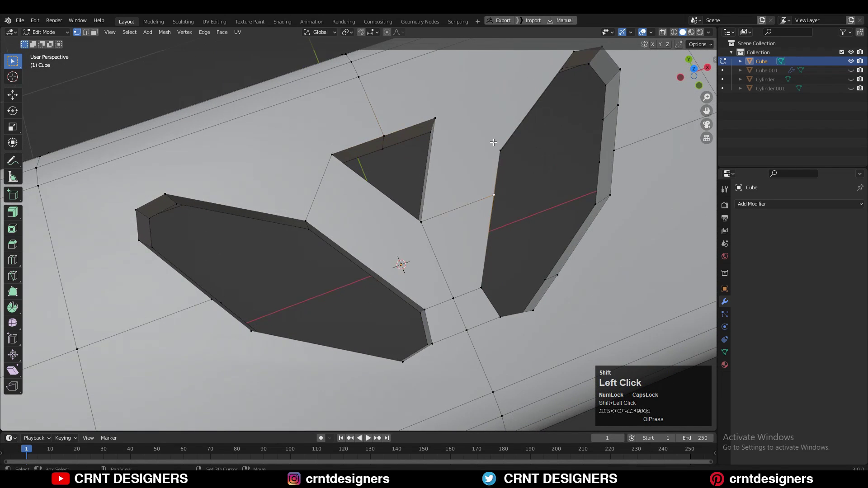
{"action": "key", "text": "m"}
{"action": "left_click", "coordinate": [489, 135]}
- Dissolve the edge joining the triangular opening's left corner to the left slot's inner bend and check the adjoining faces
{"action": "middle_click_drag", "start_coordinate": [490, 135], "coordinate": [337, 213]}
{"action": "key", "text": "2"}
{"action": "left_click", "coordinate": [326, 170]}
{"action": "key", "text": "ctrl+x"}
{"action": "key", "text": "3"}
{"action": "left_click", "coordinate": [382, 280]}
{"action": "left_click", "coordinate": [413, 354], "text": "shift"}
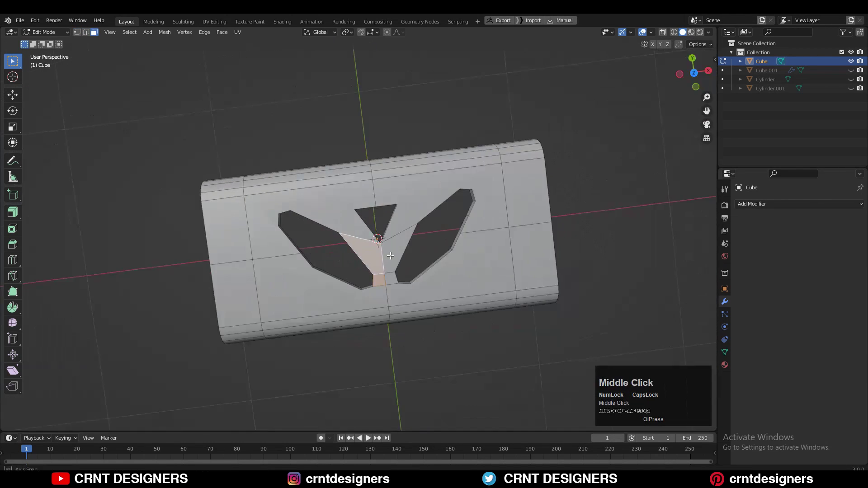
- Connect the triangular opening's left corner to the left slot's upper inner corner
{"action": "middle_click_drag", "start_coordinate": [323, 183], "coordinate": [343, 190]}
{"action": "key", "text": "1"}
{"action": "left_click", "coordinate": [343, 186]}
{"action": "left_click", "coordinate": [230, 212], "text": "shift"}
{"action": "right_click", "coordinate": [286, 183]}
{"action": "left_click", "coordinate": [286, 183]}
{"action": "key", "text": "3"}
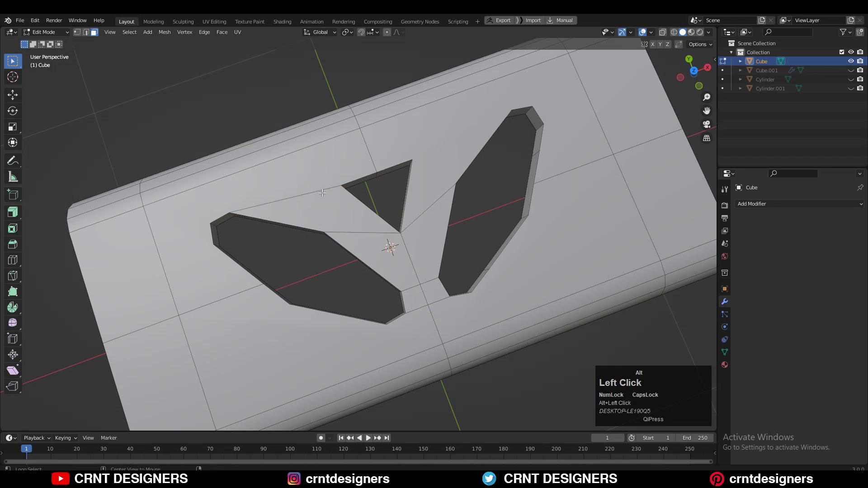
- Connect the triangular opening's right corner to the right slot's upper inner corner
{"action": "middle_click_drag", "start_coordinate": [344, 149], "coordinate": [328, 163]}
{"action": "key", "text": "1"}
{"action": "left_click", "coordinate": [429, 183]}
{"action": "left_click", "coordinate": [545, 157], "text": "shift"}
{"action": "right_click", "coordinate": [518, 128]}
{"action": "left_click", "coordinate": [518, 128]}
- In top view, knife-cut straight lines from both upper corners of the triangular opening to the tube's rear edge
{"action": "left_click", "coordinate": [694, 74]}
{"action": "left_click", "coordinate": [13, 276]}
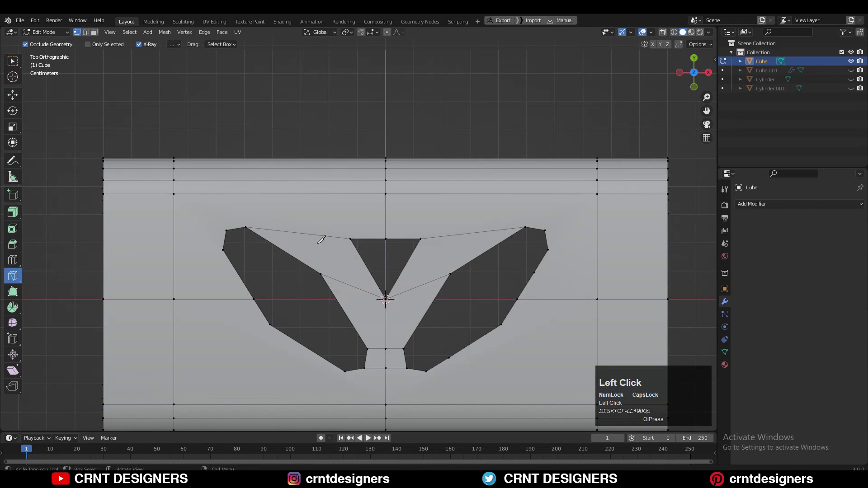
{"action": "key", "text": "a"}
{"action": "left_click", "coordinate": [366, 106]}
{"action": "key", "text": "space"}
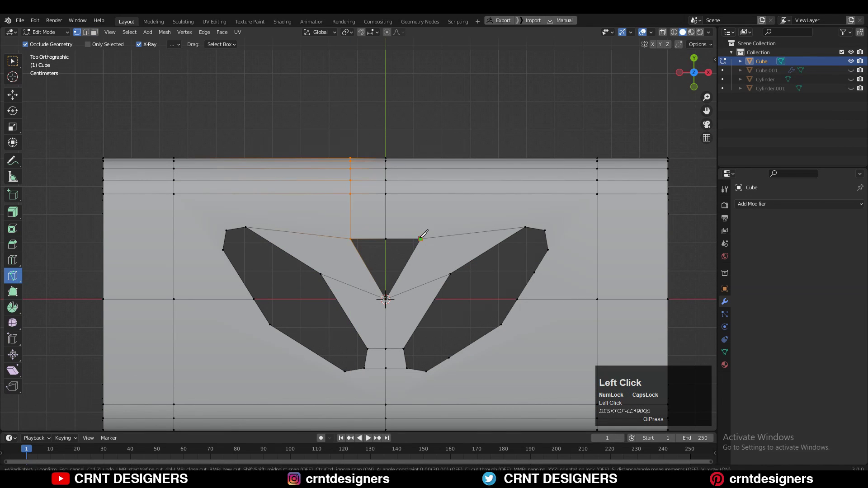
{"action": "key", "text": "space"}
- On the tube's inner face, knife-cut edges from the triangular opening's tip and base corners to the adjacent slot corners
{"action": "middle_click_drag", "start_coordinate": [433, 245], "coordinate": [463, 230], "text": "shift"}
{"action": "scroll", "coordinate": [430, 208], "scroll_direction": "up", "scroll_amount": 2}
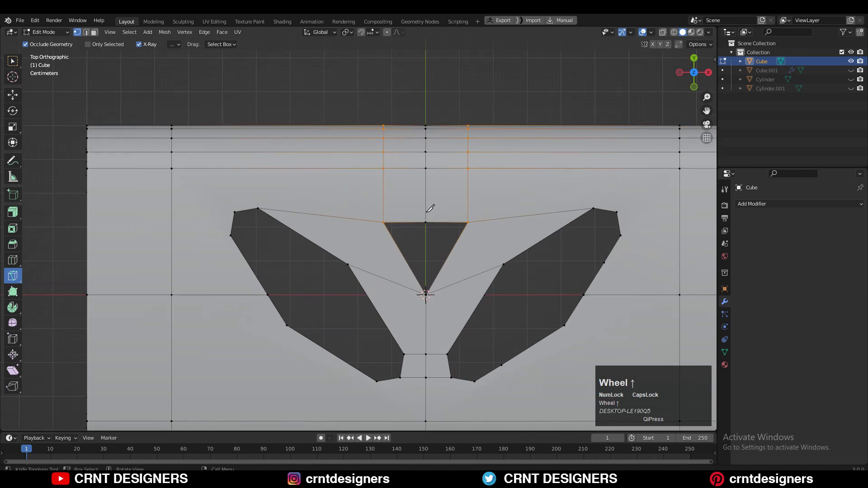
{"action": "middle_click_drag", "start_coordinate": [425, 188], "coordinate": [396, 134], "text": "shift"}
{"action": "middle_click_drag", "start_coordinate": [436, 190], "coordinate": [441, 191]}
{"action": "middle_click_drag", "start_coordinate": [450, 45], "coordinate": [425, 212]}
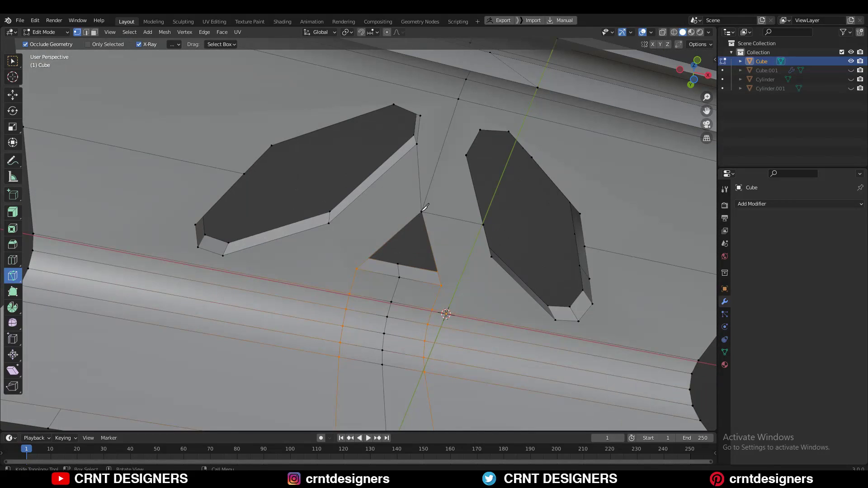
{"action": "left_click", "coordinate": [421, 211]}
{"action": "key", "text": "space"}
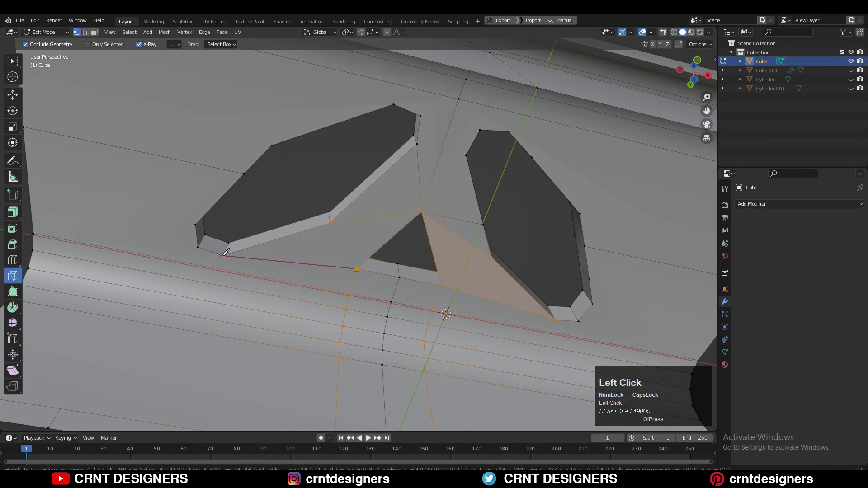
{"action": "key", "text": "space"}
- Connect the slots' facing inner corners across the centre line on the tube's inner face
{"action": "left_click", "coordinate": [473, 158], "text": "shift"}
{"action": "right_click", "coordinate": [477, 164]}
{"action": "left_click", "coordinate": [478, 166]}
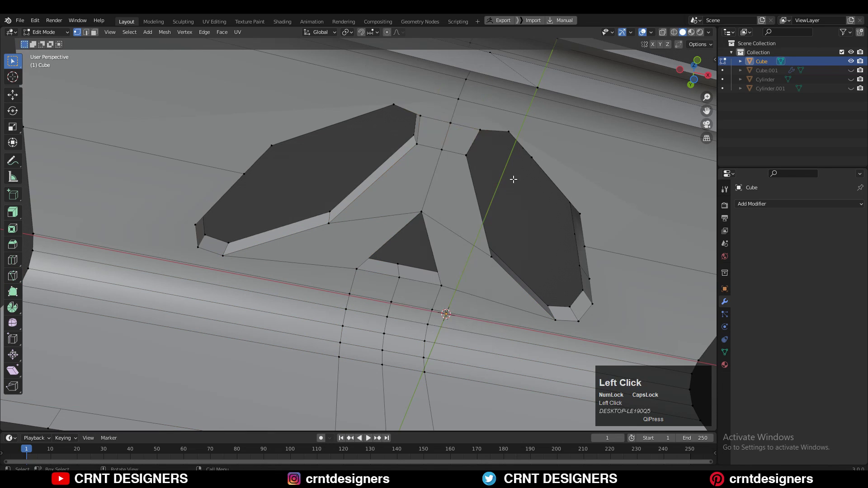
- In top view, knife-cut straight lines from the left slot's two upper corners to the tube's rear edge
{"action": "middle_click_drag", "start_coordinate": [513, 178], "coordinate": [428, 357]}
{"action": "left_click", "coordinate": [696, 73]}
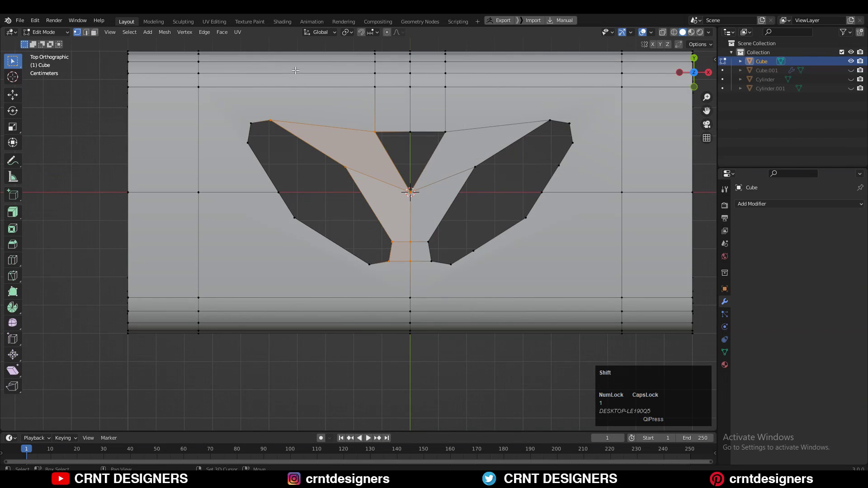
{"action": "middle_click_drag", "start_coordinate": [295, 71], "coordinate": [293, 158], "text": "shift"}
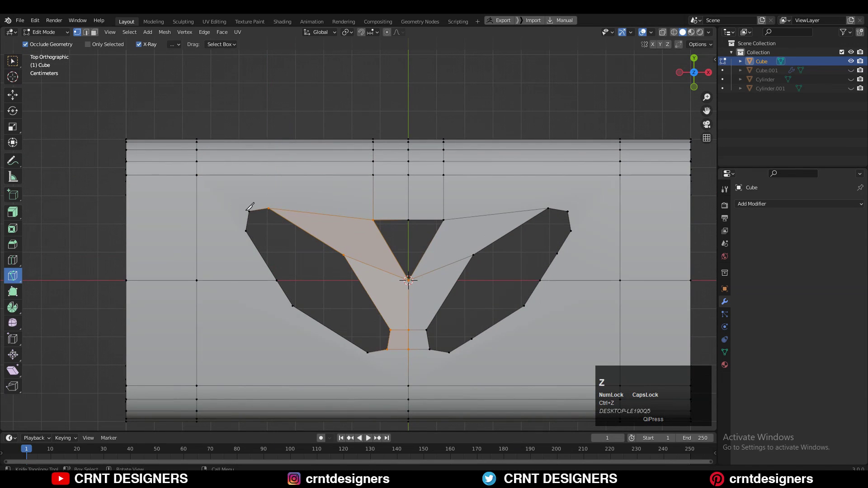
{"action": "left_click", "coordinate": [298, 107]}
{"action": "key", "text": "Return"}
{"action": "left_click", "coordinate": [299, 191]}
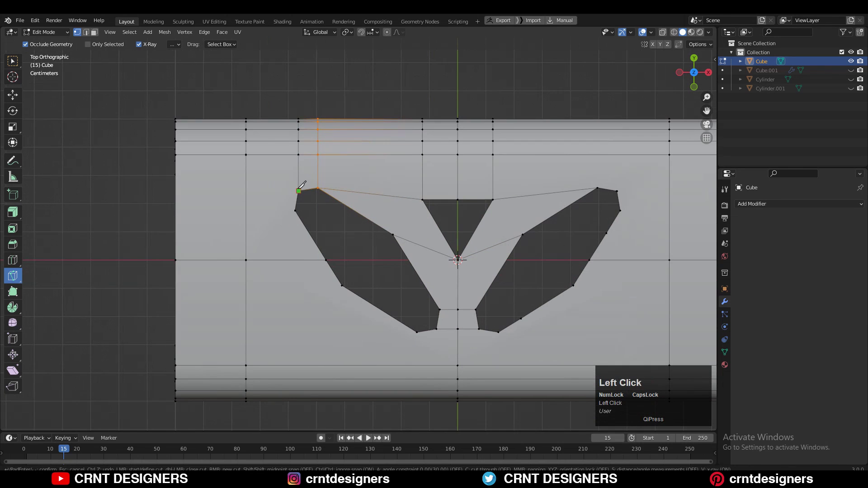
{"action": "key", "text": "Return"}
- Knife-cut straight lines from the left slot's outer corners to the tube's end and from its lower corners to the front edge
{"action": "middle_click_drag", "start_coordinate": [387, 266], "coordinate": [353, 233], "text": "shift"}
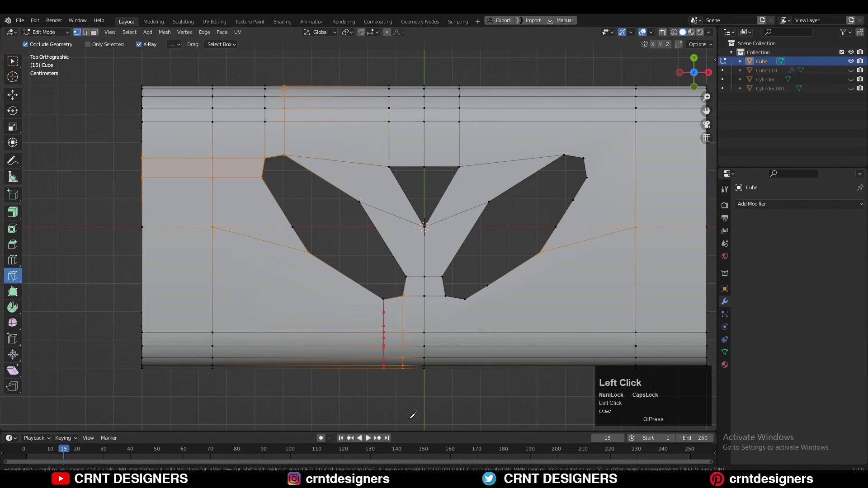
{"action": "key", "text": "Return"}
{"action": "left_click", "coordinate": [383, 299]}
{"action": "key", "text": "c"}
{"action": "key", "text": "x"}
{"action": "left_click", "coordinate": [108, 289]}
{"action": "key", "text": "Return"}
- Dissolve the slanted edges running outward from the outer lower bends of both slots
{"action": "middle_click_drag", "start_coordinate": [371, 264], "coordinate": [466, 59], "text": "shift"}
{"action": "key", "text": "w"}
{"action": "key", "text": "2"}
{"action": "left_click", "coordinate": [276, 234]}
{"action": "left_click", "coordinate": [606, 226], "text": "shift"}
{"action": "key", "text": "ctrl+x"}
- Dissolve the redundant edge between the left slot and the tube's end on the inner face
{"action": "scroll", "coordinate": [452, 235], "scroll_direction": "down", "scroll_amount": 5}
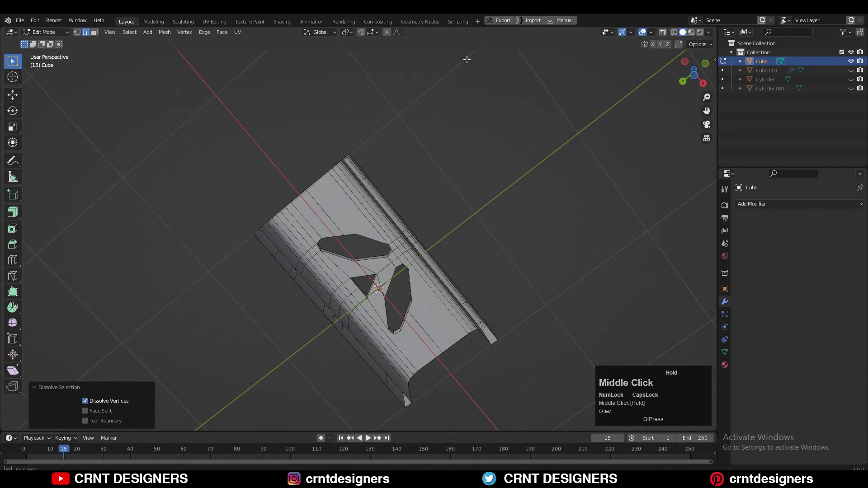
{"action": "scroll", "coordinate": [377, 257], "scroll_direction": "up", "scroll_amount": 4}
{"action": "middle_click_drag", "start_coordinate": [377, 258], "coordinate": [409, 203], "text": "shift"}
{"action": "scroll", "coordinate": [402, 207], "scroll_direction": "up", "scroll_amount": 2}
{"action": "key", "text": "1"}
{"action": "middle_click_drag", "start_coordinate": [376, 255], "coordinate": [350, 265]}
{"action": "key", "text": "2"}
{"action": "left_click", "coordinate": [305, 175]}
{"action": "key", "text": "ctrl+x"}
{"action": "key", "text": "1"}
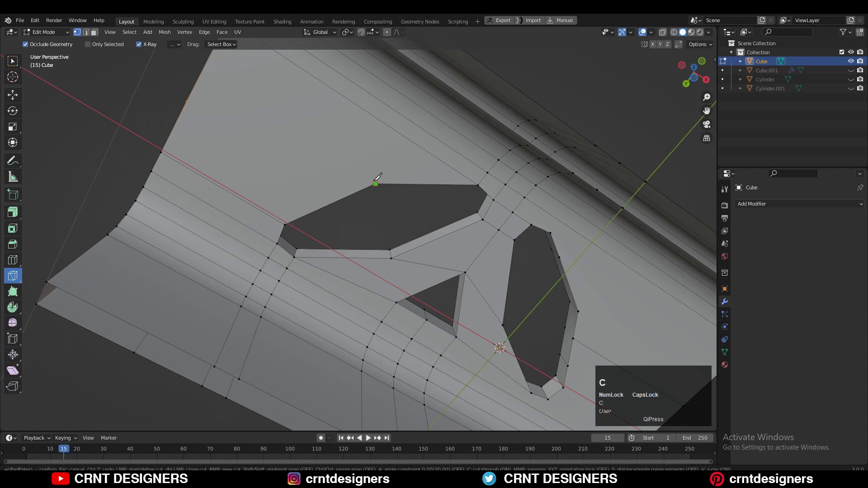
- Knife-cut a straight line from the left slot's outer lower bend to the tube's end
{"action": "middle_click_drag", "start_coordinate": [134, 96], "coordinate": [406, 242]}
{"action": "scroll", "coordinate": [407, 242], "scroll_direction": "down", "scroll_amount": 3}
{"action": "scroll", "coordinate": [407, 242], "scroll_direction": "up", "scroll_amount": 1}
{"action": "left_click_drag", "start_coordinate": [368, 277], "coordinate": [244, 342]}
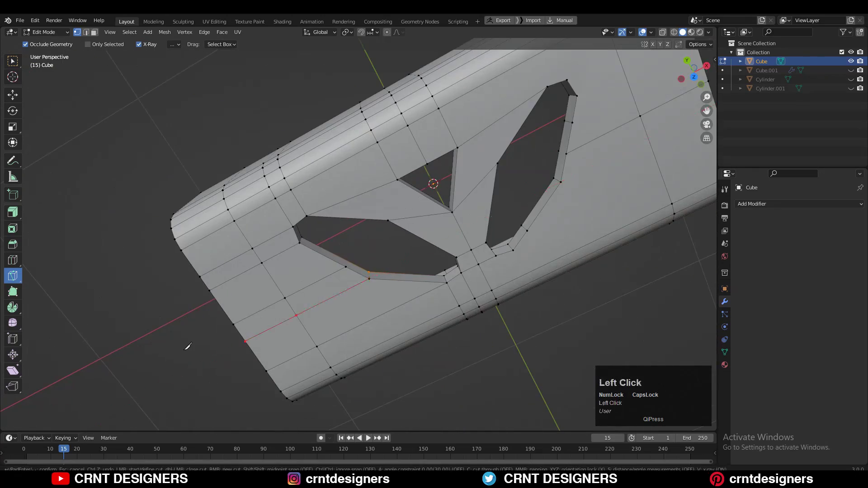
{"action": "key", "text": "space"}
- Dissolve the redundant centre-line edges between the left slot and the tube's end
{"action": "middle_click_drag", "start_coordinate": [188, 346], "coordinate": [208, 300]}
{"action": "middle_click_drag", "start_coordinate": [208, 300], "coordinate": [273, 143], "text": "shift"}
{"action": "key", "text": "w"}
{"action": "key", "text": "2"}
{"action": "left_click", "coordinate": [226, 285], "text": "alt"}
{"action": "key", "text": "ctrl+x"}
{"action": "key", "text": "1"}
- Symmetrize the whole mesh along X, copying the half with the new cuts to the other side
{"action": "left_click", "coordinate": [434, 92]}
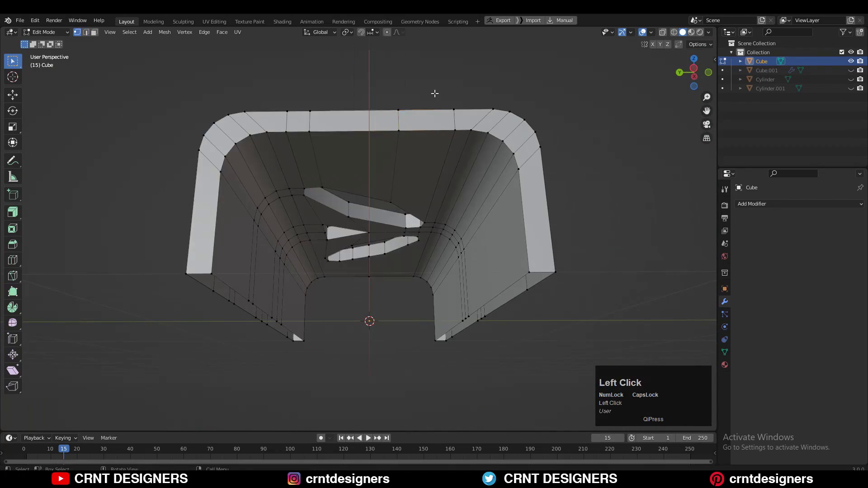
{"action": "middle_click_drag", "start_coordinate": [434, 91], "coordinate": [447, 221]}
{"action": "key", "text": "a"}
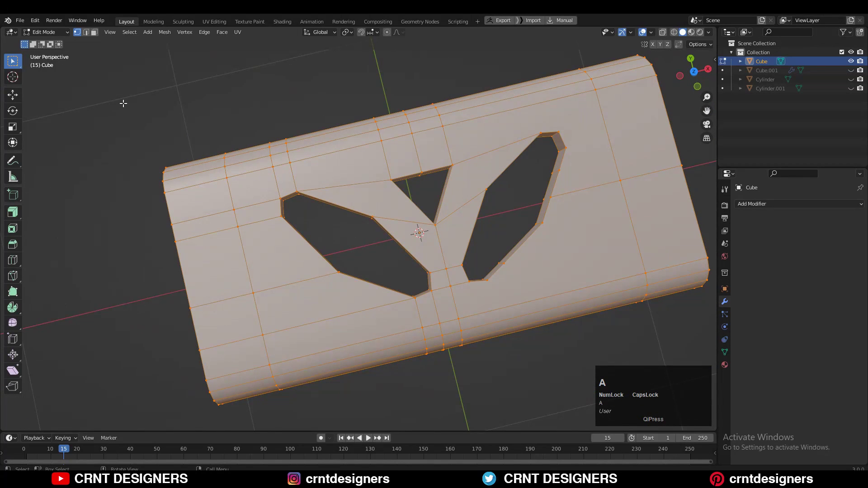
{"action": "left_click", "coordinate": [164, 32]}
{"action": "left_click", "coordinate": [178, 158]}
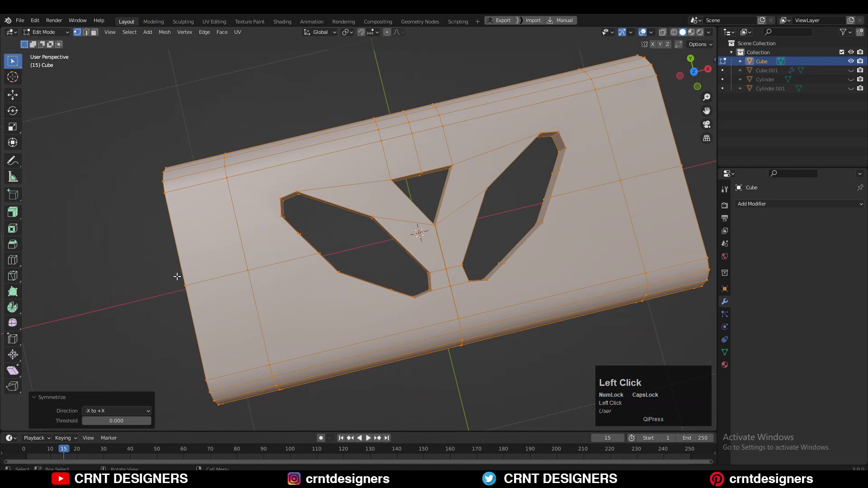
- In top view, knife-cut a closed outline slightly outside the left slot, cutting through the mesh
{"action": "middle_click_drag", "start_coordinate": [248, 223], "coordinate": [296, 285], "text": "shift"}
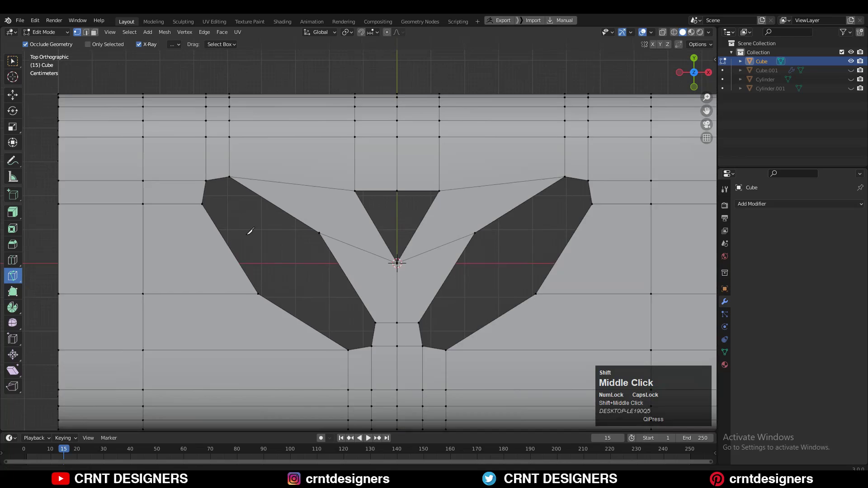
{"action": "scroll", "coordinate": [292, 233], "scroll_direction": "up", "scroll_amount": 4}
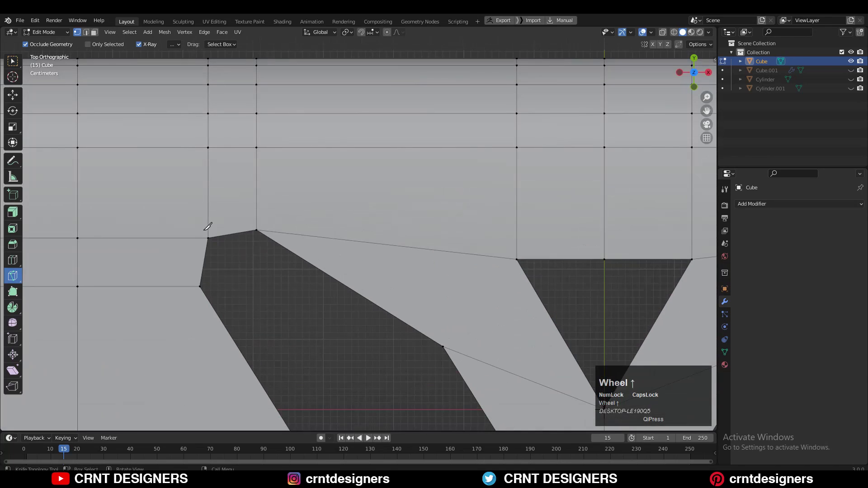
{"action": "key", "text": "c"}
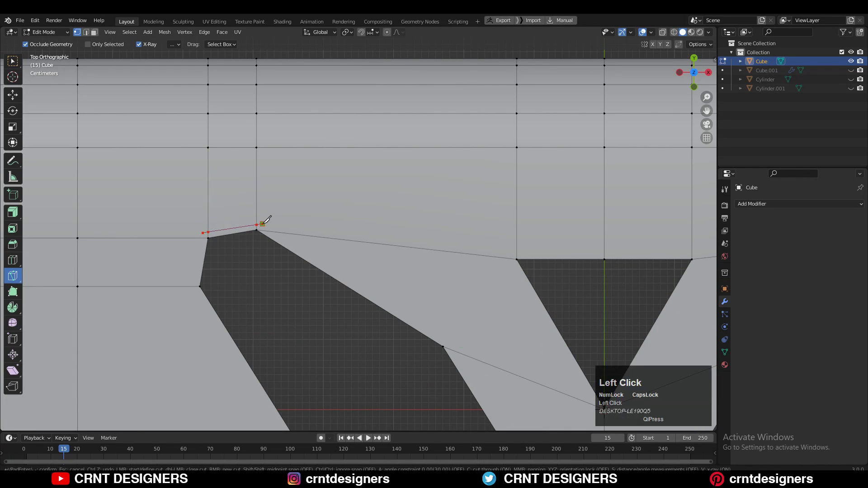
{"action": "left_click", "coordinate": [451, 345]}
{"action": "scroll", "coordinate": [306, 246], "scroll_direction": "up", "scroll_amount": 5}
{"action": "left_click", "coordinate": [306, 246]}
{"action": "left_click", "coordinate": [287, 375]}
{"action": "left_click", "coordinate": [151, 397]}
{"action": "scroll", "coordinate": [151, 397], "scroll_direction": "down", "scroll_amount": 4}
{"action": "left_click", "coordinate": [314, 345]}
{"action": "scroll", "coordinate": [331, 345], "scroll_direction": "up", "scroll_amount": 3}
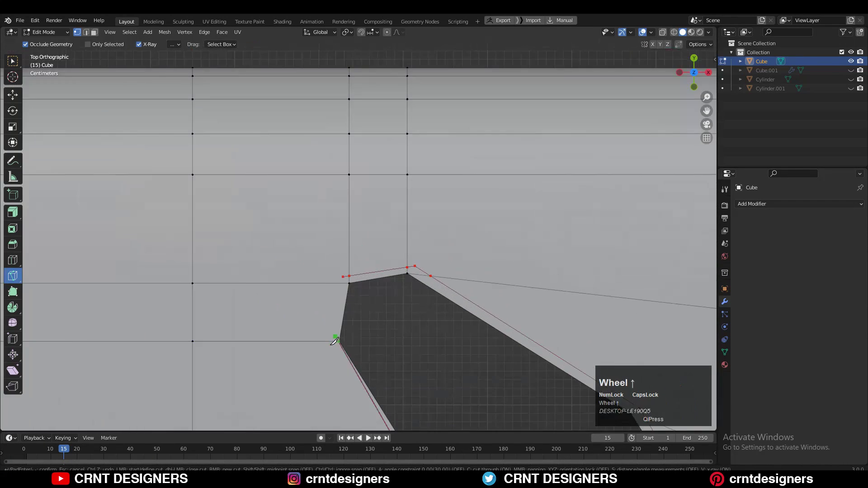
{"action": "left_click", "coordinate": [329, 341]}
{"action": "key", "text": "Return"}
- Merge the doubled outline vertices at the left slot's upper outer corner and move the merged vertex diagonally off the corner
{"action": "left_click", "coordinate": [345, 262], "text": "shift"}
{"action": "key", "text": "m"}
{"action": "left_click", "coordinate": [309, 226]}
{"action": "key", "text": "g"}
{"action": "scroll", "coordinate": [359, 239], "scroll_direction": "down", "scroll_amount": 2}
{"action": "key", "text": "g"}
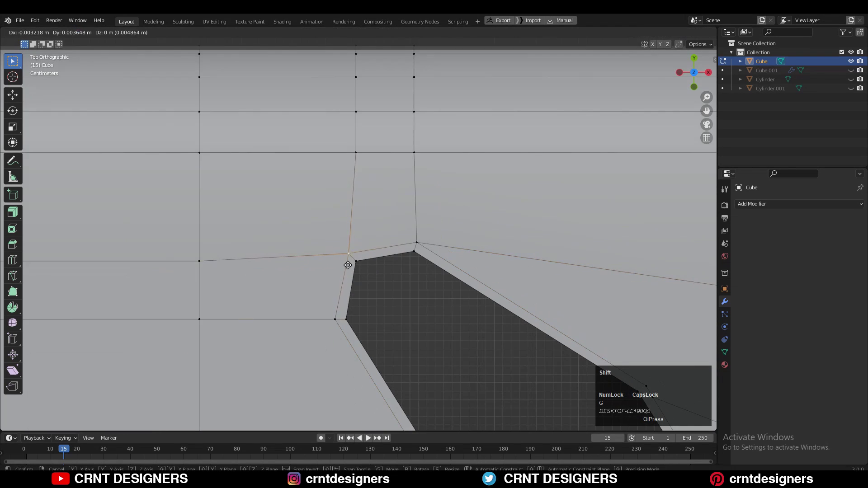
{"action": "left_click", "coordinate": [347, 265]}
- Merge the doubled outline vertices at the left slot's other corners and move the lower inner ones to keep the border even
{"action": "key", "text": "m"}
{"action": "left_click", "coordinate": [446, 148]}
{"action": "key", "text": "m"}
{"action": "key", "text": "g"}
{"action": "left_click", "coordinate": [509, 294], "text": "shift"}
{"action": "key", "text": "m"}
{"action": "key", "text": "g"}
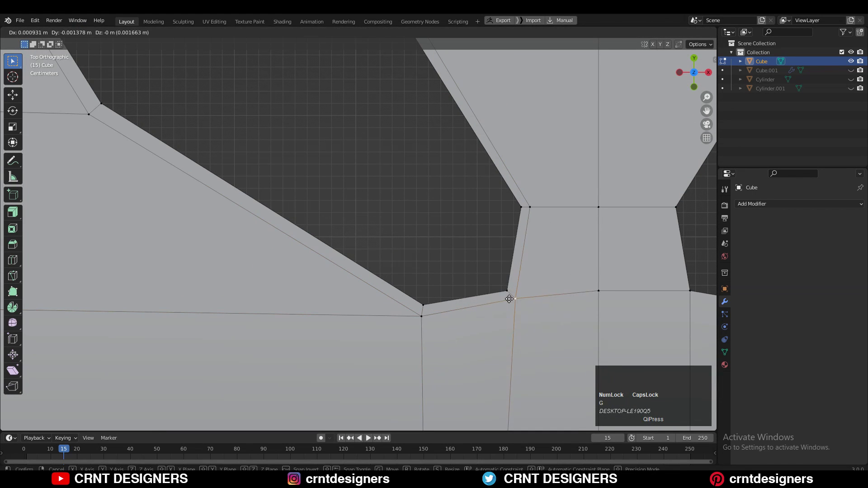
{"action": "left_click", "coordinate": [509, 299]}
{"action": "left_click", "coordinate": [531, 208]}
{"action": "key", "text": "g"}
{"action": "left_click", "coordinate": [538, 217]}
- Merge the doubled outline vertices around the left slot's corners on the tube's inner face
{"action": "scroll", "coordinate": [539, 217], "scroll_direction": "down", "scroll_amount": 3}
{"action": "middle_click_drag", "start_coordinate": [407, 73], "coordinate": [499, 165], "text": "shift"}
{"action": "middle_click_drag", "start_coordinate": [338, 265], "coordinate": [434, 149]}
{"action": "middle_click_drag", "start_coordinate": [452, 162], "coordinate": [558, 191], "text": "shift"}
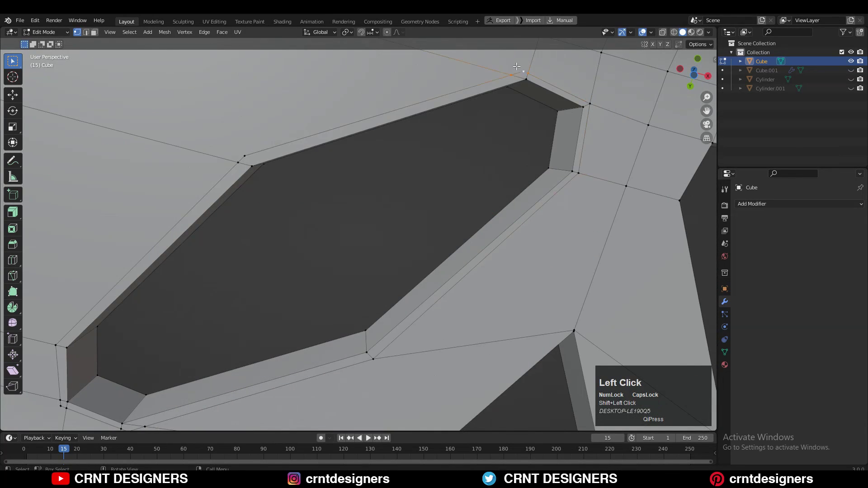
{"action": "left_click", "coordinate": [252, 300], "text": "shift"}
{"action": "key", "text": "m"}
{"action": "left_click", "coordinate": [253, 301]}
{"action": "left_click", "coordinate": [316, 329]}
{"action": "left_click", "coordinate": [474, 371], "text": "shift"}
{"action": "key", "text": "m"}
{"action": "left_click", "coordinate": [474, 345]}
- Symmetrize the whole mesh along X to copy the left slot's border loop to the right slot
{"action": "key", "text": "a"}
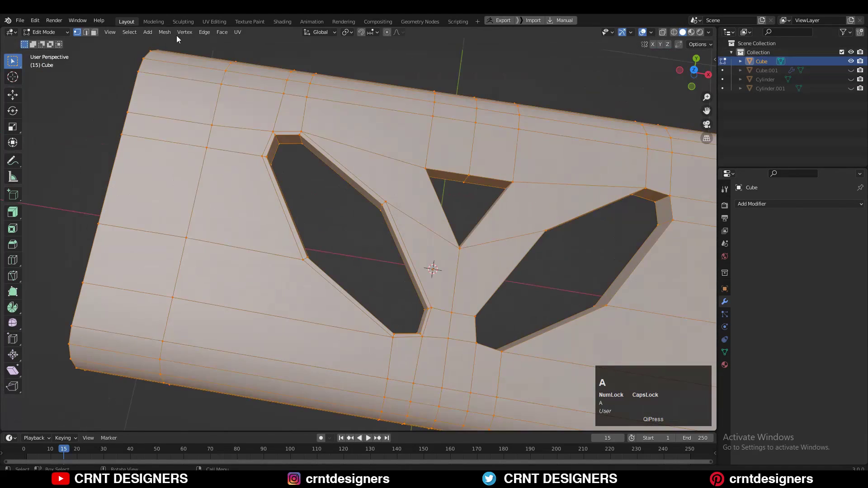
{"action": "left_click", "coordinate": [166, 33]}
{"action": "left_click", "coordinate": [180, 161]}
- Examine the face loop between the left slot and the triangular opening, close to the opening's tip
{"action": "key", "text": "3"}
{"action": "middle_click_drag", "start_coordinate": [424, 199], "coordinate": [414, 244]}
{"action": "left_click", "coordinate": [413, 226], "text": "alt"}
{"action": "scroll", "coordinate": [479, 244], "scroll_direction": "up", "scroll_amount": 4}
{"action": "key", "text": "1"}
{"action": "scroll", "coordinate": [564, 328], "scroll_direction": "up", "scroll_amount": 4}
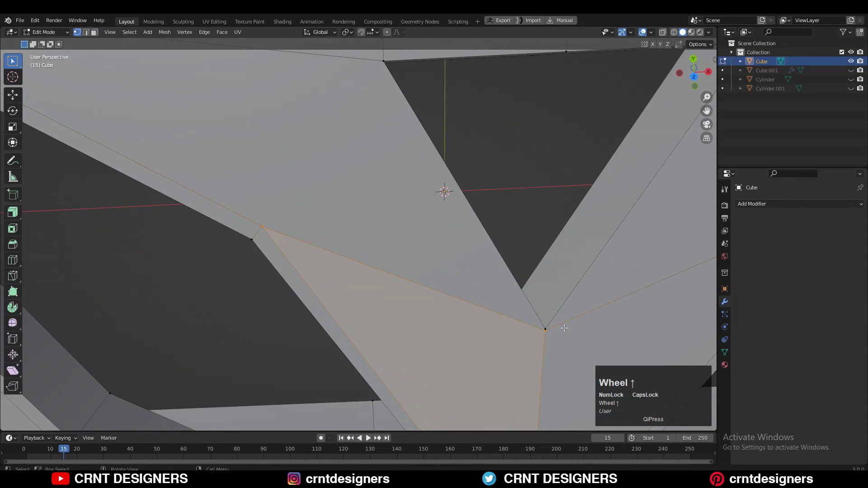
- Merge the doubled outline vertices just below the triangular opening's tip at the last selected one and check the face loop there
{"action": "left_click", "coordinate": [548, 324], "text": "shift"}
{"action": "key", "text": "m"}
{"action": "left_click", "coordinate": [554, 307]}
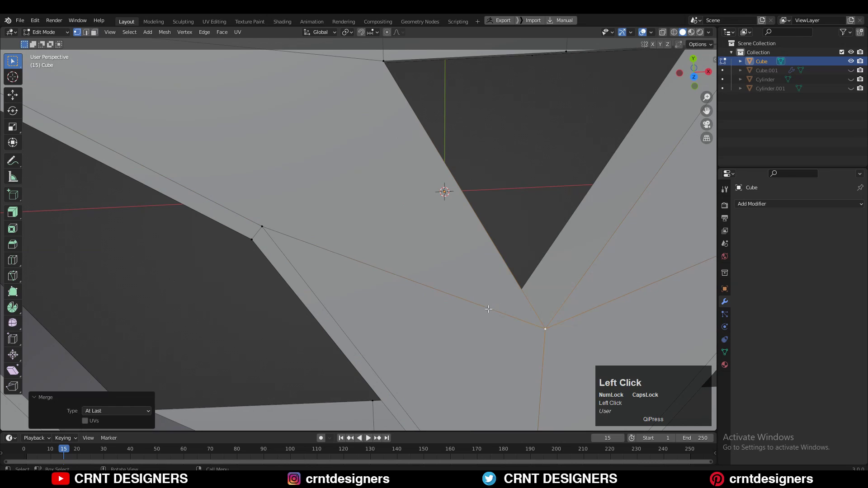
{"action": "key", "text": "3"}
{"action": "scroll", "coordinate": [434, 249], "scroll_direction": "down", "scroll_amount": 3}
{"action": "scroll", "coordinate": [434, 249], "scroll_direction": "down", "scroll_amount": 4}
{"action": "middle_click_drag", "start_coordinate": [434, 249], "coordinate": [473, 201]}
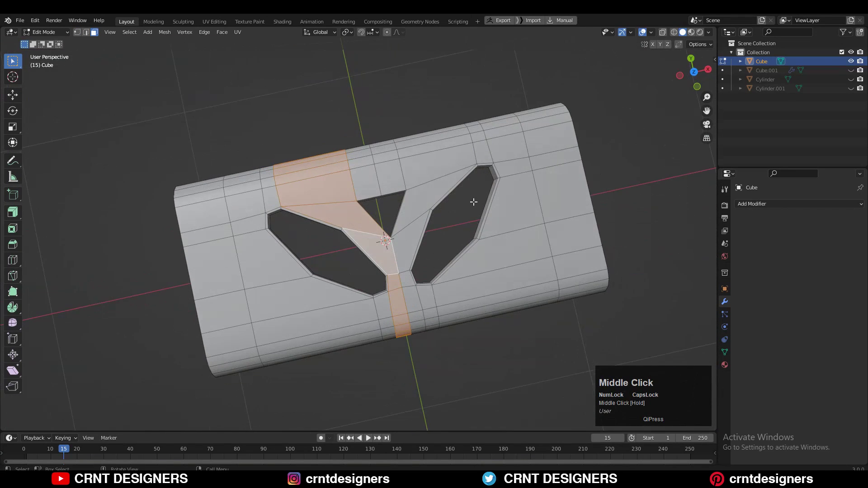
- Cut a narrow outline around the triangular opening on the tube's outer face with the Knife tool
{"action": "left_click", "coordinate": [693, 72]}
{"action": "middle_click_drag", "start_coordinate": [466, 280], "coordinate": [484, 167]}
{"action": "left_click", "coordinate": [693, 84]}
{"action": "left_click", "coordinate": [693, 72]}
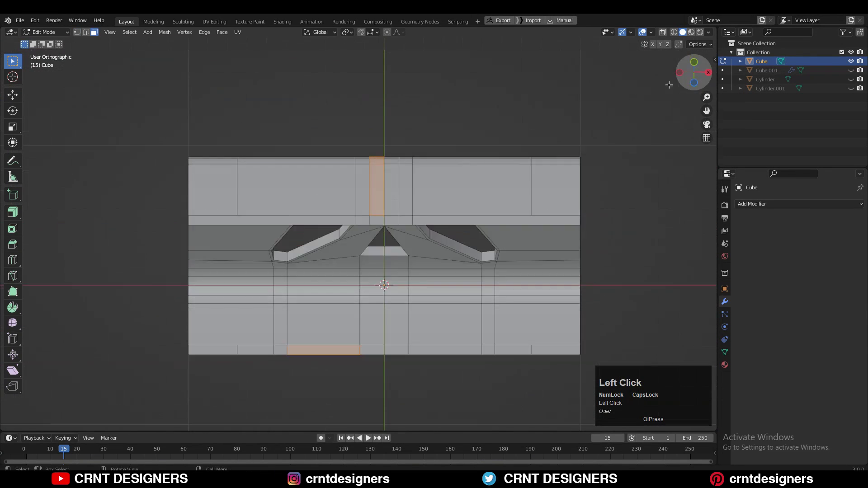
{"action": "left_click", "coordinate": [668, 83]}
{"action": "scroll", "coordinate": [404, 161], "scroll_direction": "up", "scroll_amount": 5}
{"action": "key", "text": "1"}
{"action": "scroll", "coordinate": [404, 161], "scroll_direction": "up", "scroll_amount": 3}
{"action": "left_click", "coordinate": [13, 276]}
{"action": "left_click", "coordinate": [362, 378]}
{"action": "left_click", "coordinate": [252, 184]}
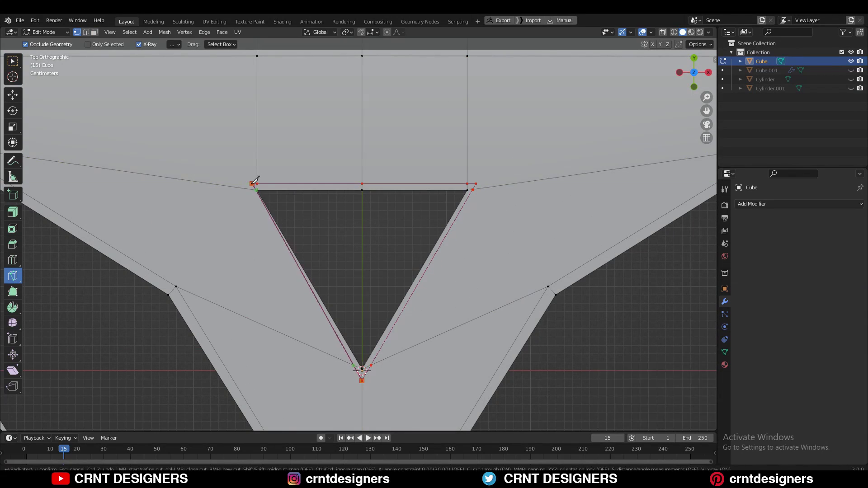
{"action": "key", "text": "Return"}
- Merge the doubled outline vertices around the triangular opening's corners and tip on the outer face
{"action": "left_click", "coordinate": [13, 61]}
{"action": "left_click", "coordinate": [317, 226], "text": "shift"}
{"action": "middle_click_drag", "start_coordinate": [318, 227], "coordinate": [352, 226]}
{"action": "key", "text": "m"}
{"action": "key", "text": "KP_7"}
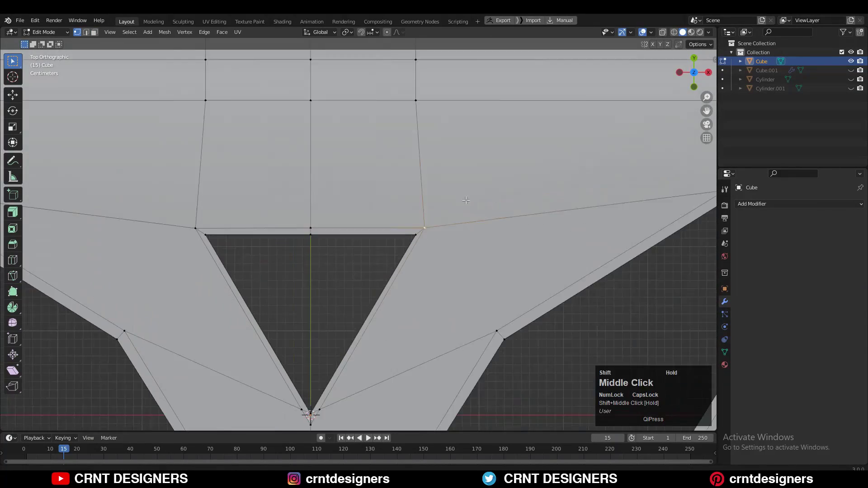
{"action": "scroll", "coordinate": [353, 226], "scroll_direction": "up", "scroll_amount": 2}
{"action": "middle_click_drag", "start_coordinate": [357, 361], "coordinate": [336, 180], "text": "shift"}
{"action": "left_click", "coordinate": [332, 274], "text": "shift"}
{"action": "key", "text": "m"}
{"action": "middle_click_drag", "start_coordinate": [343, 93], "coordinate": [353, 200], "text": "shift"}
{"action": "scroll", "coordinate": [354, 200], "scroll_direction": "up", "scroll_amount": 1}
{"action": "scroll", "coordinate": [354, 201], "scroll_direction": "down", "scroll_amount": 5}
{"action": "middle_click_drag", "start_coordinate": [249, 212], "coordinate": [246, 229], "text": "shift"}
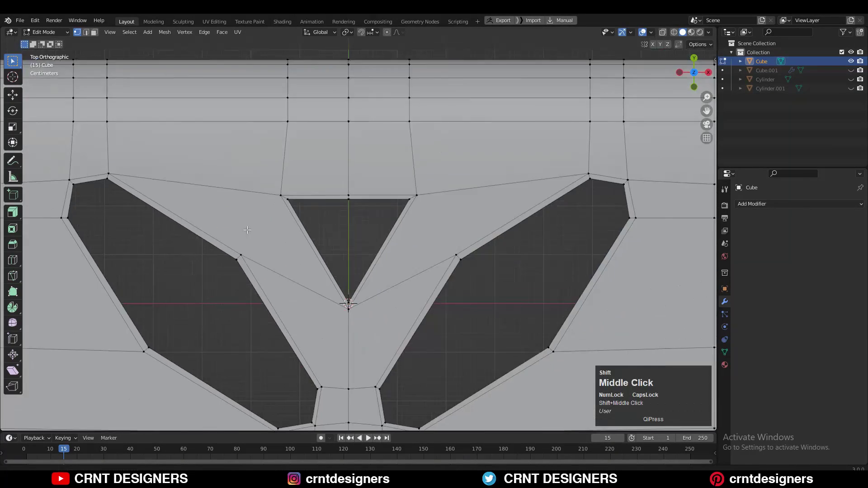
- Merge the doubled vertices at the triangular opening's corners on the inner face and move them to even the border
{"action": "key", "text": "3"}
{"action": "left_click", "coordinate": [271, 189], "text": "alt"}
{"action": "middle_click_drag", "start_coordinate": [272, 190], "coordinate": [428, 86]}
{"action": "key", "text": "1"}
{"action": "left_click", "coordinate": [494, 122], "text": "shift"}
{"action": "key", "text": "m"}
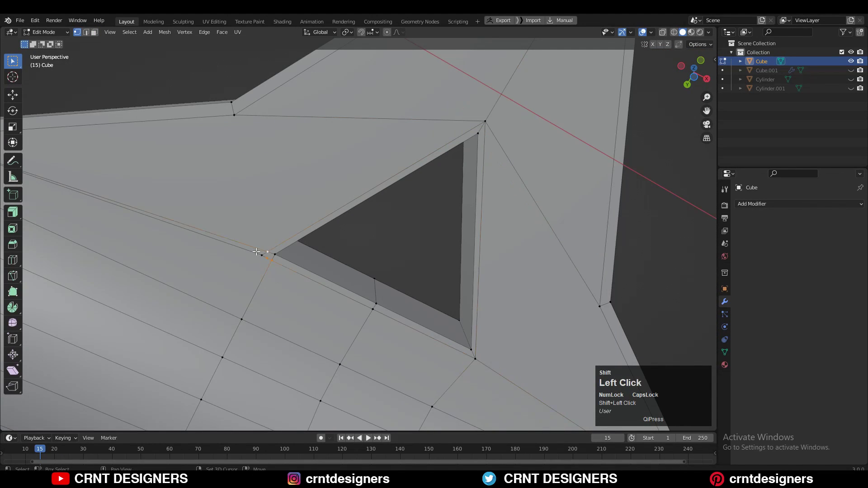
{"action": "key", "text": "m"}
{"action": "key", "text": "ctrl+KP_7"}
{"action": "key", "text": "g"}
{"action": "left_click", "coordinate": [279, 315]}
{"action": "left_click", "coordinate": [555, 316]}
- Symmetrize the whole mesh along X to make the triangular opening's border identical on both sides
{"action": "key", "text": "KP_7"}
{"action": "key", "text": "a"}
{"action": "left_click", "coordinate": [165, 32]}
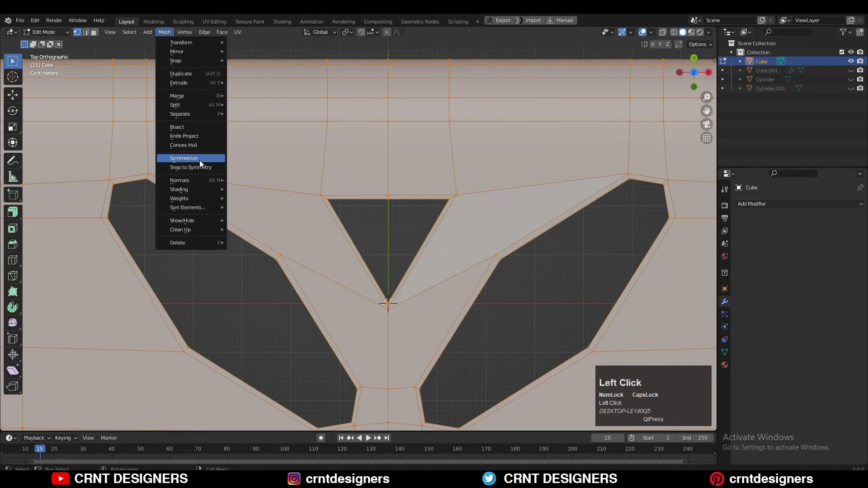
{"action": "left_click", "coordinate": [199, 160]}
- Leave mesh editing and add a Subdivision Surface modifier to the nozzle
{"action": "scroll", "coordinate": [403, 247], "scroll_direction": "down", "scroll_amount": 4}
{"action": "key", "text": "Tab"}
{"action": "left_click", "coordinate": [768, 204]}
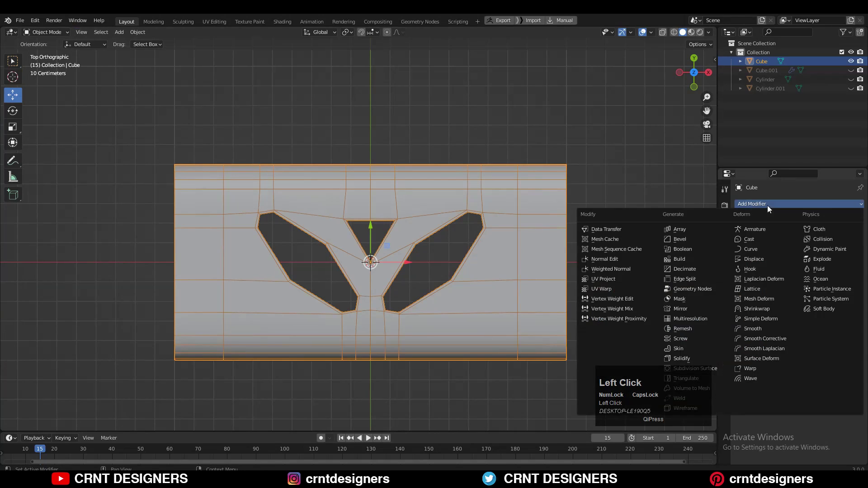
{"action": "left_click", "coordinate": [723, 369]}
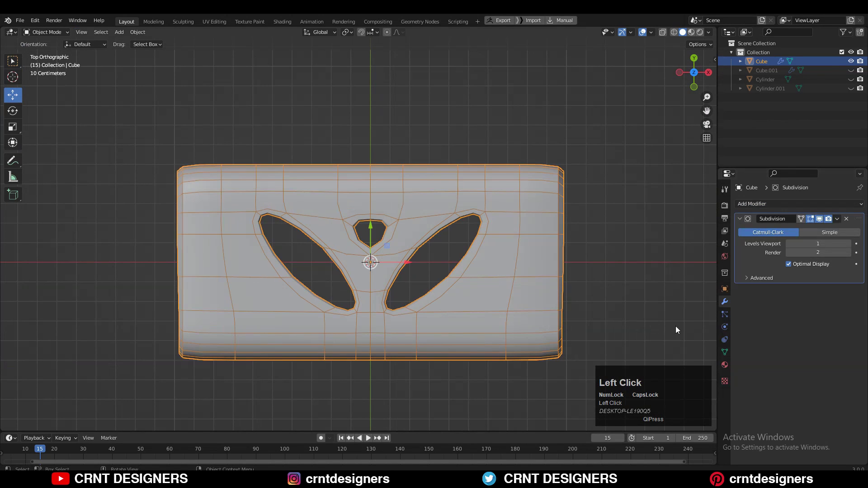
{"action": "left_click", "coordinate": [569, 158]}
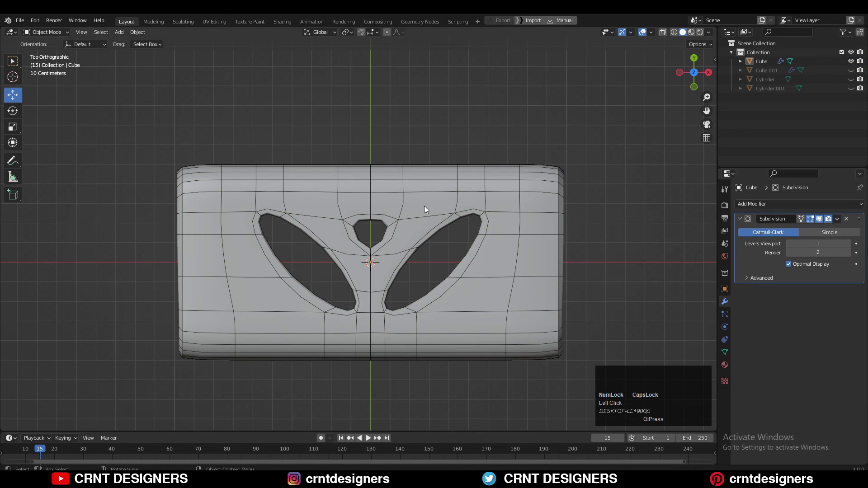
- Set the Subdivision modifier's viewport level to 2 and turn off its display in Edit Mode
{"action": "key", "text": "Tab"}
{"action": "scroll", "coordinate": [425, 209], "scroll_direction": "up", "scroll_amount": 3}
{"action": "left_click", "coordinate": [849, 246]}
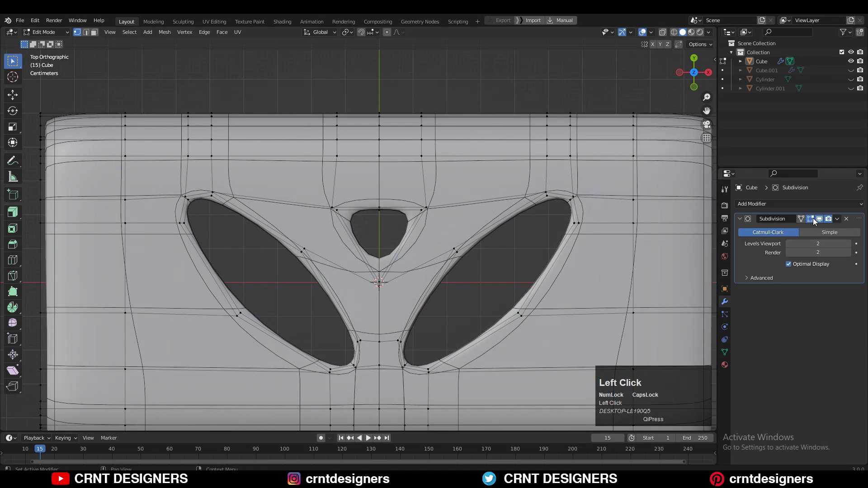
{"action": "left_click", "coordinate": [811, 219]}
{"action": "middle_click_drag", "start_coordinate": [339, 272], "coordinate": [357, 254], "text": "shift"}
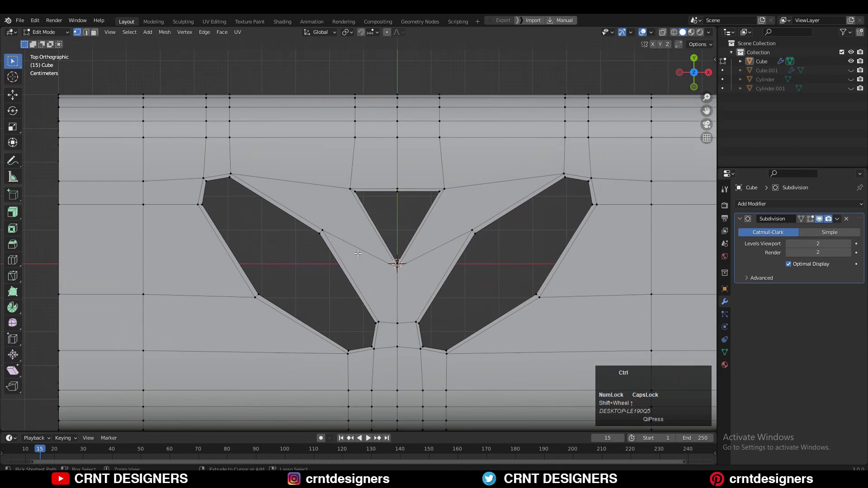
{"action": "left_click", "coordinate": [332, 203]}
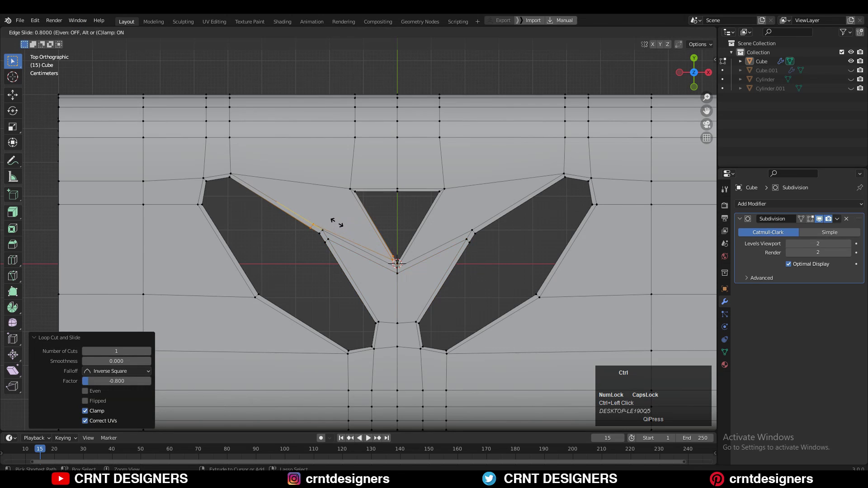
{"action": "scroll", "coordinate": [341, 221], "scroll_direction": "up", "scroll_amount": 4}
{"action": "key", "text": "ctrl+z"}
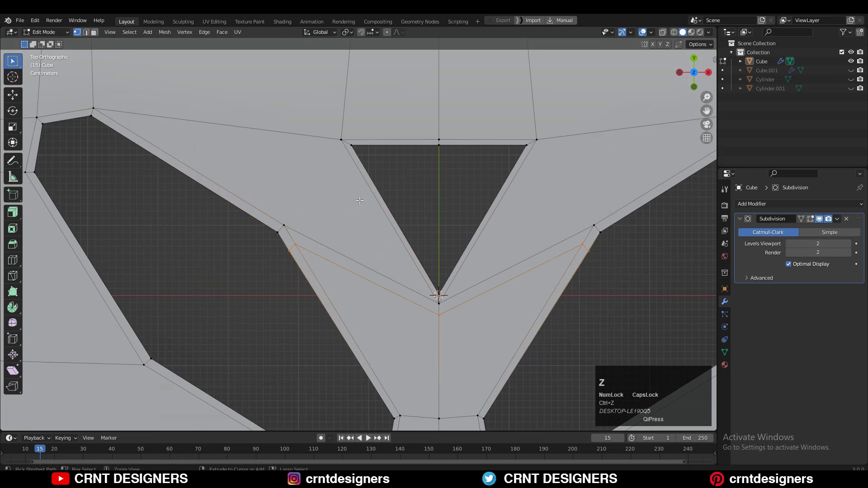
- Add centred loop cuts through the strips between the triangular opening and each slanted slot
{"action": "key", "text": "ctrl+r"}
{"action": "left_click", "coordinate": [361, 258]}
{"action": "right_click", "coordinate": [382, 260]}
{"action": "left_click", "coordinate": [13, 61]}
{"action": "scroll", "coordinate": [362, 226], "scroll_direction": "down", "scroll_amount": 4}
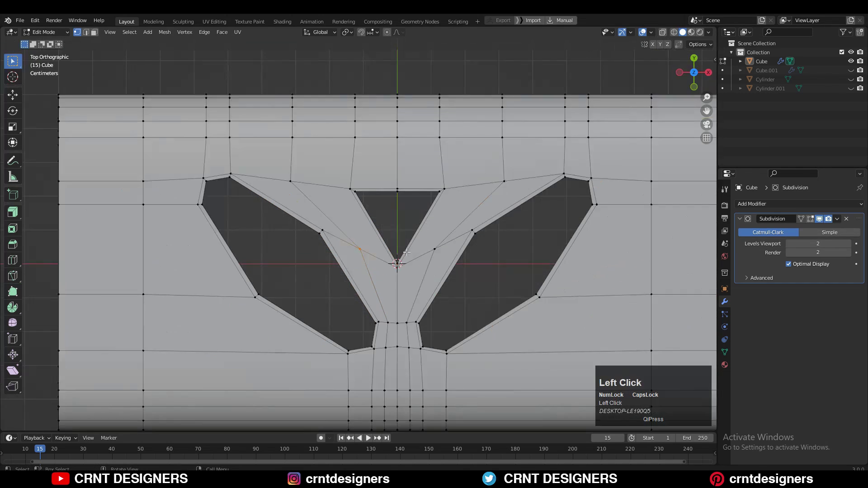
{"action": "middle_click_drag", "start_coordinate": [355, 362], "coordinate": [368, 200]}
{"action": "key", "text": "ctrl+r"}
{"action": "right_click", "coordinate": [458, 206]}
- Add a support loop just above the left slot's inner corner at factor 0.849 and move its middle vertices upward
{"action": "left_click", "coordinate": [694, 67]}
{"action": "left_click", "coordinate": [662, 32]}
{"action": "scroll", "coordinate": [356, 233], "scroll_direction": "up", "scroll_amount": 3}
{"action": "left_click_drag", "start_coordinate": [377, 274], "coordinate": [355, 241]}
{"action": "key", "text": "g"}
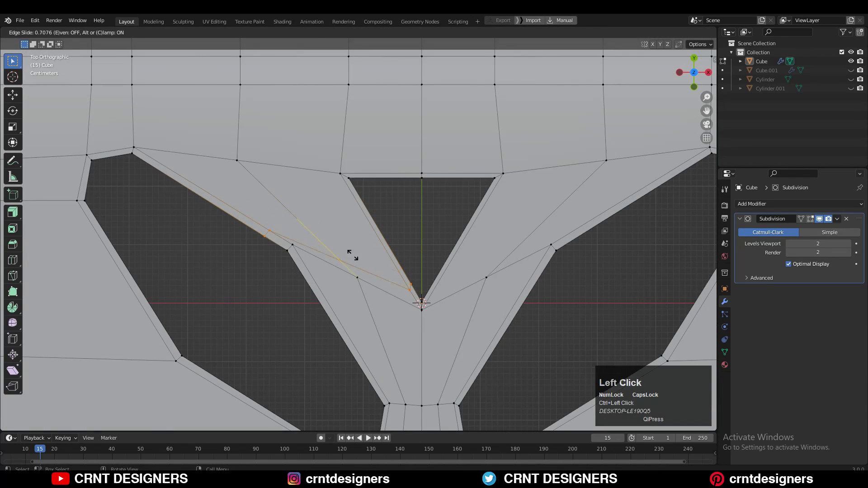
{"action": "left_click", "coordinate": [420, 302]}
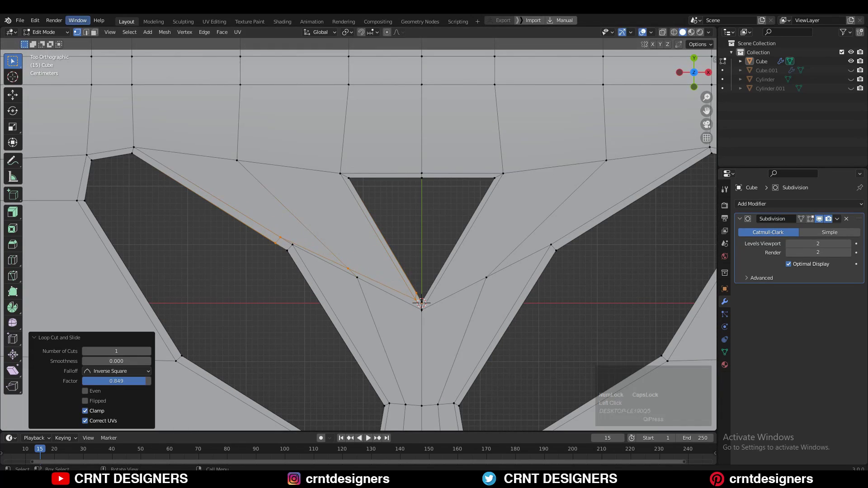
{"action": "key", "text": "alt+z"}
{"action": "left_click", "coordinate": [352, 261]}
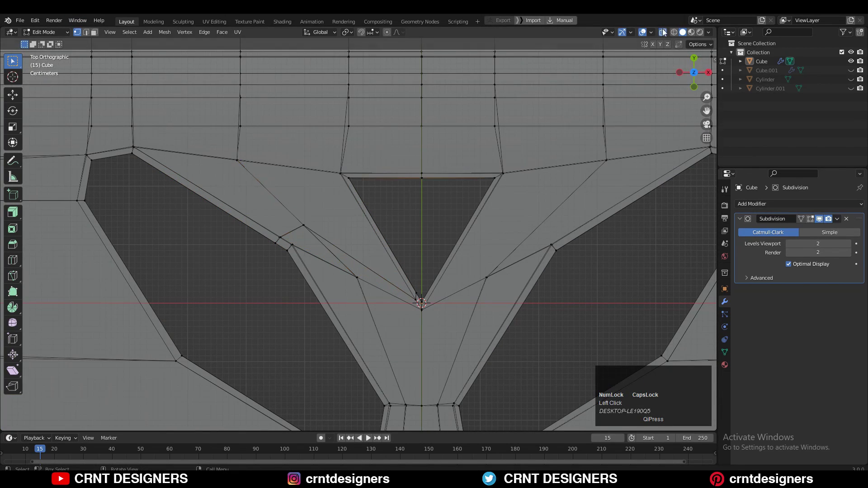
- Add a support loop just below the slots' inner corners at slide factor 0.9 and slide its middle vertices downward
{"action": "left_click", "coordinate": [298, 240]}
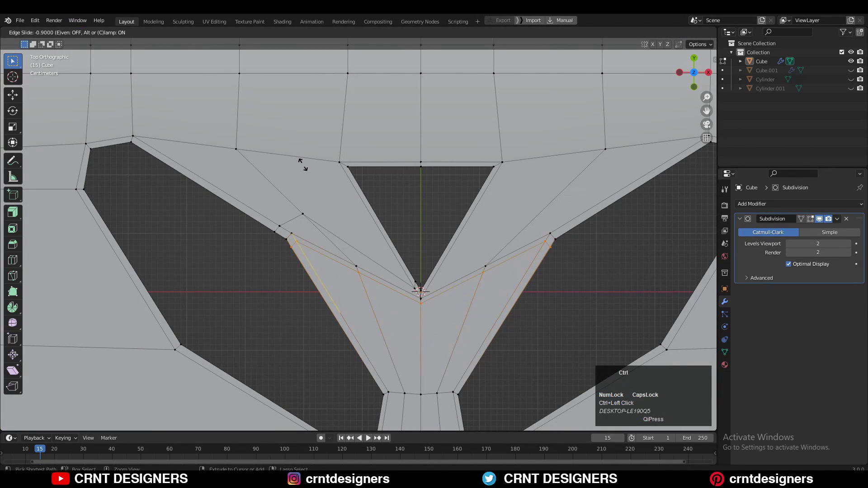
{"action": "left_click", "coordinate": [302, 165]}
{"action": "key", "text": "g"}
{"action": "key", "text": "g"}
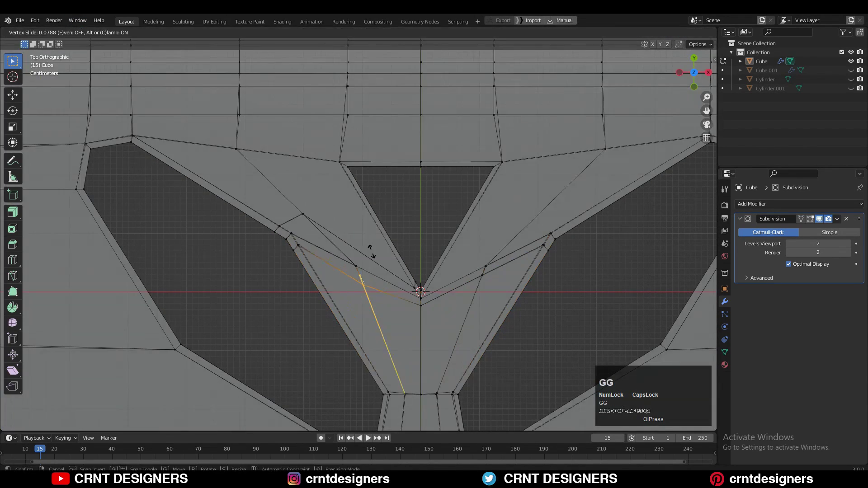
{"action": "left_click", "coordinate": [378, 271]}
- Examine the subdivided nozzle in Object Mode around the slots' inner corners and the triangular opening
{"action": "key", "text": "alt+z"}
{"action": "scroll", "coordinate": [441, 219], "scroll_direction": "down", "scroll_amount": 4}
{"action": "key", "text": "Tab"}
{"action": "left_click", "coordinate": [633, 81]}
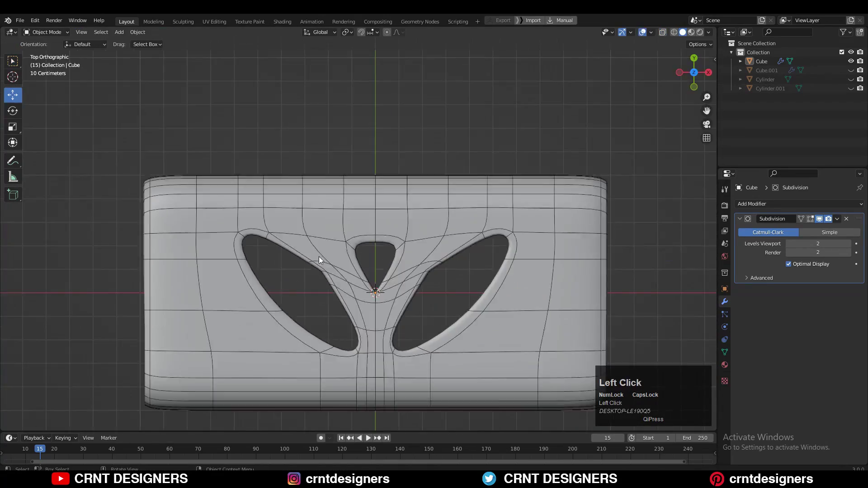
{"action": "scroll", "coordinate": [407, 226], "scroll_direction": "up", "scroll_amount": 2}
{"action": "key", "text": "Tab"}
{"action": "key", "text": "Tab"}
{"action": "middle_click_drag", "start_coordinate": [319, 256], "coordinate": [412, 272], "text": "shift"}
{"action": "scroll", "coordinate": [416, 240], "scroll_direction": "down", "scroll_amount": 3}
{"action": "left_click", "coordinate": [642, 32]}
{"action": "left_click", "coordinate": [642, 32]}
- Add centred loop cuts in the areas between each slot's outer side and the tube's ends, on the outer and inner faces
{"action": "key", "text": "Tab"}
{"action": "key", "text": "ctrl+r"}
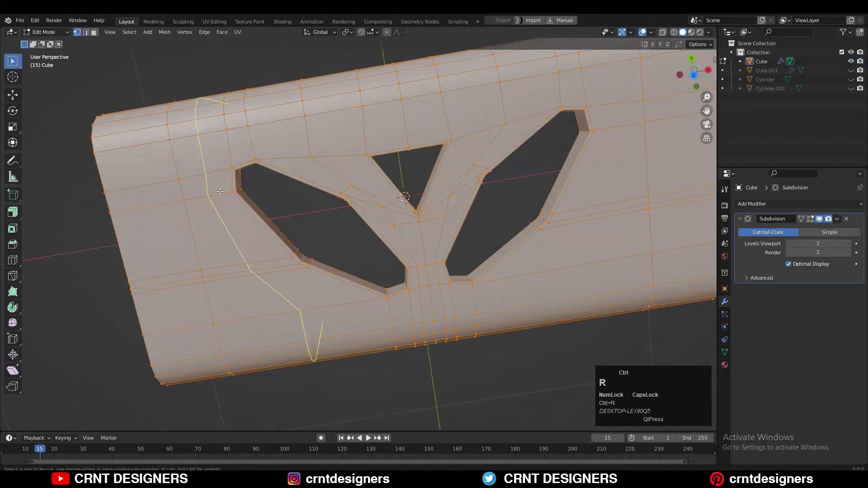
{"action": "key", "text": "KP_7"}
{"action": "left_click", "coordinate": [549, 252]}
{"action": "right_click", "coordinate": [549, 252]}
{"action": "middle_click_drag", "start_coordinate": [497, 253], "coordinate": [316, 190]}
{"action": "key", "text": "ctrl+r"}
{"action": "left_click", "coordinate": [250, 171]}
{"action": "left_click", "coordinate": [12, 95]}
{"action": "key", "text": "ctrl+r"}
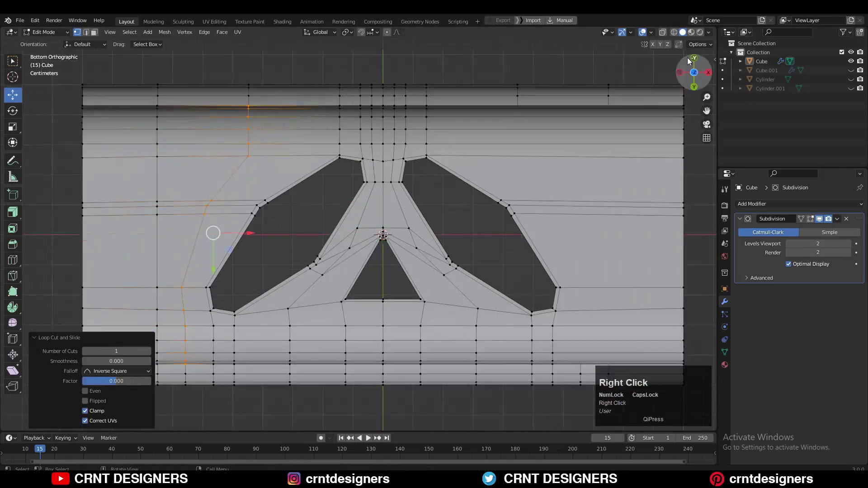
{"action": "key", "text": "a"}
{"action": "middle_click_drag", "start_coordinate": [289, 136], "coordinate": [239, 50]}
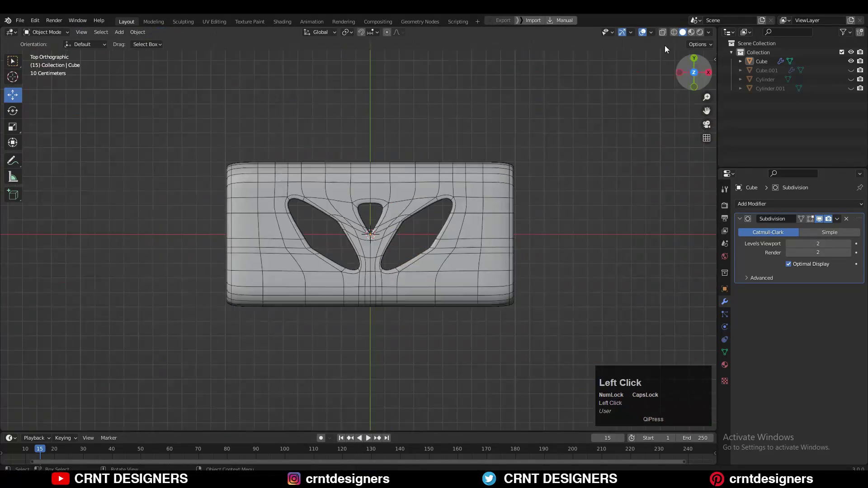
- Add support loops at factor 0.8 just below the triangular opening's upper corners and slide the edges between opening and slot
{"action": "left_click", "coordinate": [395, 228], "text": "ctrl"}
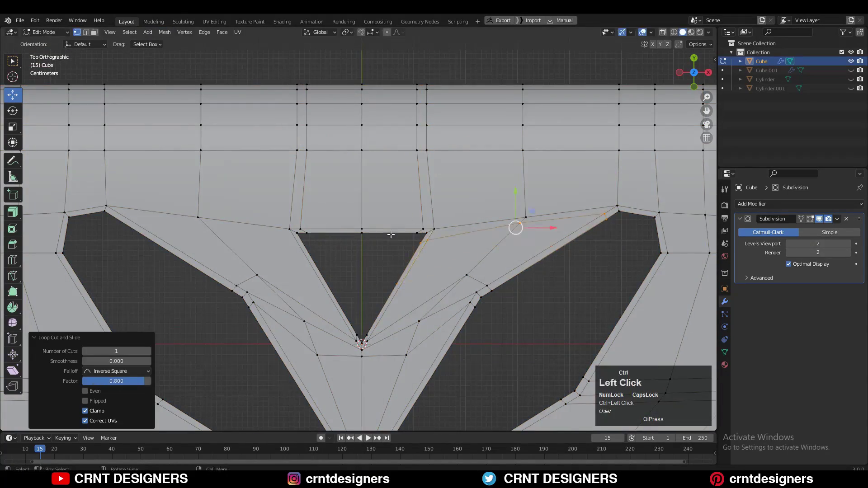
{"action": "key", "text": "ctrl+r"}
{"action": "left_click", "coordinate": [180, 238], "text": "ctrl"}
{"action": "left_click", "coordinate": [213, 235]}
{"action": "key", "text": "g"}
{"action": "key", "text": "g"}
{"action": "left_click", "coordinate": [236, 241]}
- Add a support loop near the left slot's lower corner and check the smoothed openings in Object Mode
{"action": "scroll", "coordinate": [362, 235], "scroll_direction": "down", "scroll_amount": 3}
{"action": "key", "text": "ctrl+r"}
{"action": "left_click", "coordinate": [330, 196], "text": "ctrl"}
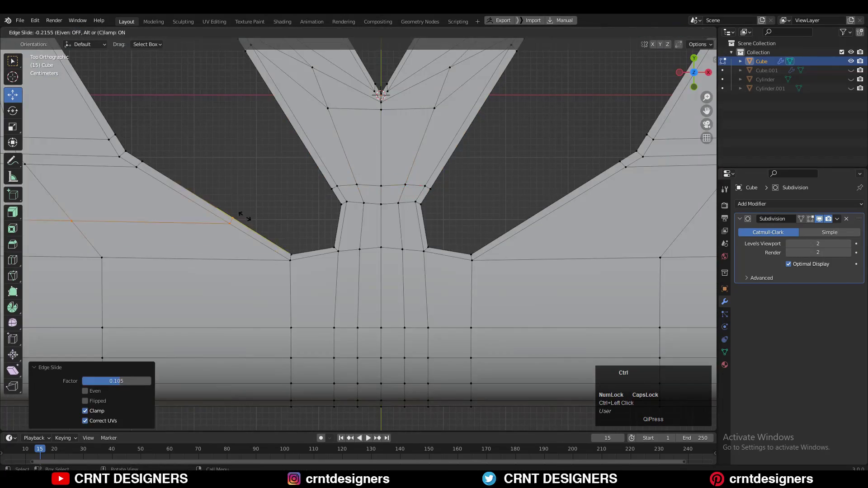
{"action": "key", "text": "Tab"}
{"action": "scroll", "coordinate": [462, 235], "scroll_direction": "down", "scroll_amount": 3}
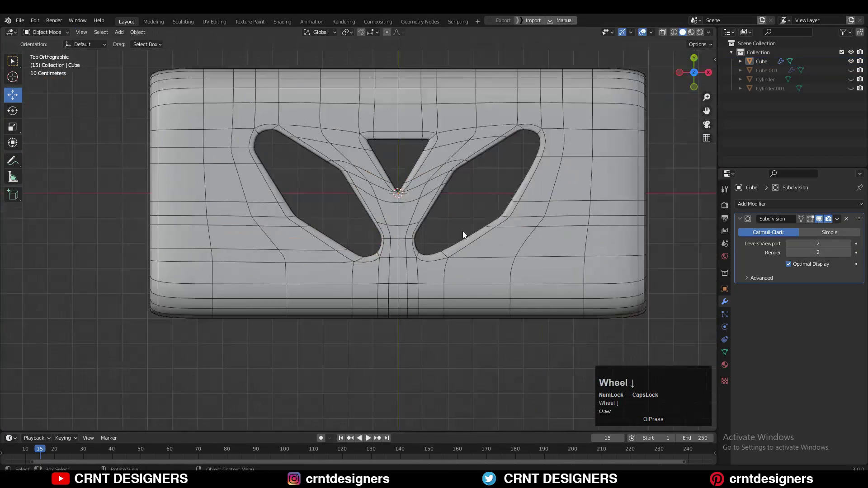
{"action": "scroll", "coordinate": [345, 213], "scroll_direction": "down", "scroll_amount": 2}
{"action": "key", "text": "c"}
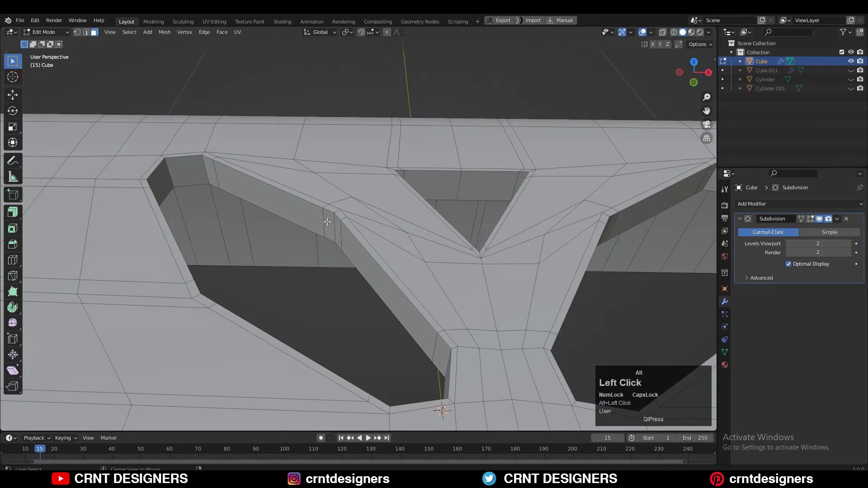
- Inset the inner wall faces of both slots and the triangular opening by about 0.0065 m and check the smoothed result
{"action": "left_click", "coordinate": [326, 221], "text": "alt"}
{"action": "middle_click_drag", "start_coordinate": [425, 267], "coordinate": [346, 239]}
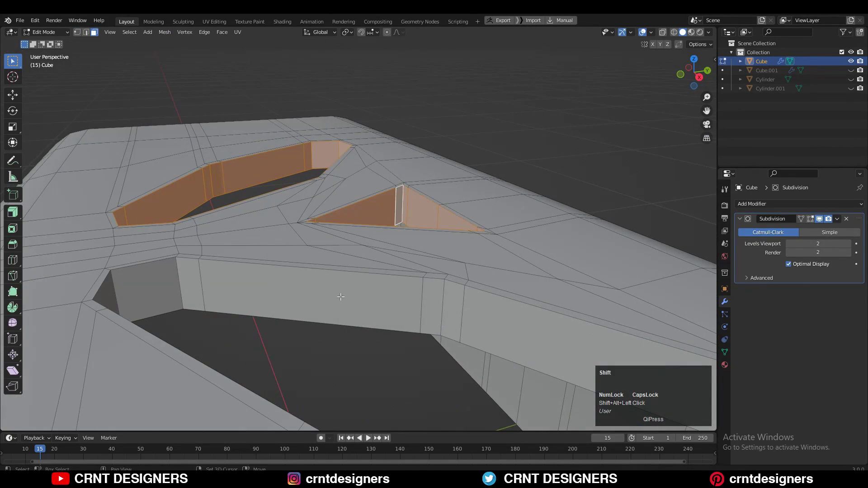
{"action": "left_click", "coordinate": [425, 304], "text": "alt+shift"}
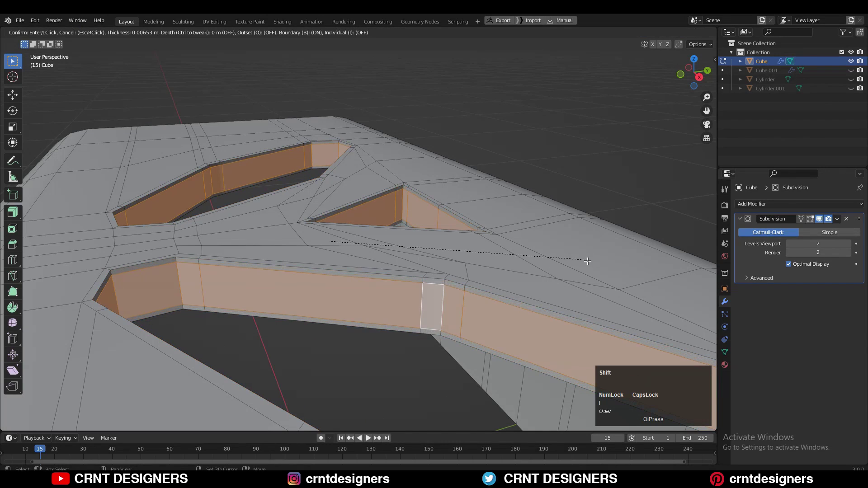
{"action": "left_click", "coordinate": [579, 262]}
{"action": "key", "text": "Tab"}
{"action": "middle_click_drag", "start_coordinate": [574, 156], "coordinate": [444, 226]}
{"action": "scroll", "coordinate": [443, 226], "scroll_direction": "down", "scroll_amount": 4}
{"action": "key", "text": "Tab"}
- Straighten the edge loops outside the right slot by scaling X to 0 and move them 0.1 m along X
{"action": "key", "text": "KP_7"}
{"action": "key", "text": "2"}
{"action": "left_click", "coordinate": [465, 220], "text": "alt"}
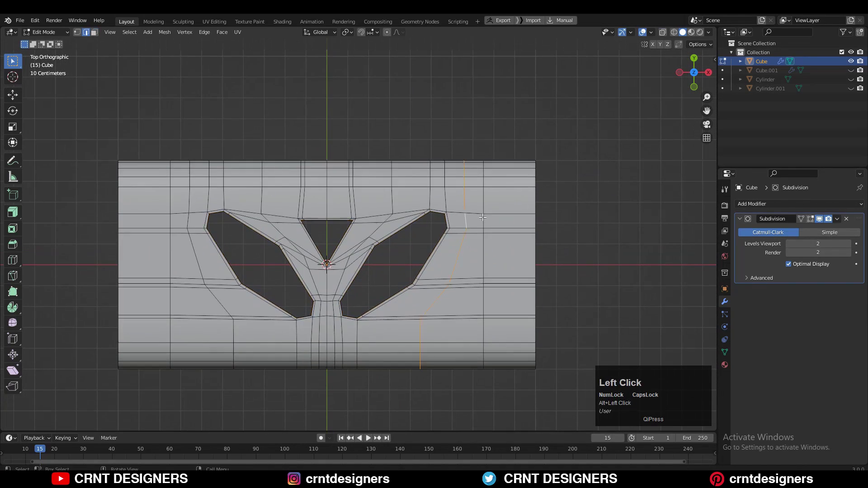
{"action": "key", "text": "alt+z"}
{"action": "left_click", "coordinate": [436, 301], "text": "alt+shift"}
{"action": "left_click", "coordinate": [536, 214]}
{"action": "key", "text": "shift+space"}
{"action": "key", "text": "g"}
{"action": "left_click_drag", "start_coordinate": [444, 265], "coordinate": [492, 264], "text": "ctrl"}
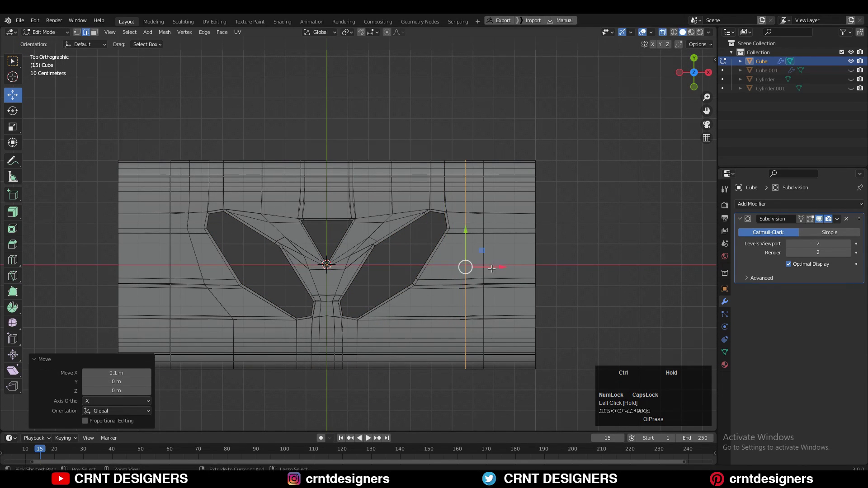
- Straighten the edge loops outside the left slot by scaling X to 0 and move them -0.1 m along X
{"action": "middle_click_drag", "start_coordinate": [194, 263], "coordinate": [302, 261], "text": "shift"}
{"action": "left_click", "coordinate": [303, 261], "text": "alt"}
{"action": "left_click", "coordinate": [315, 262]}
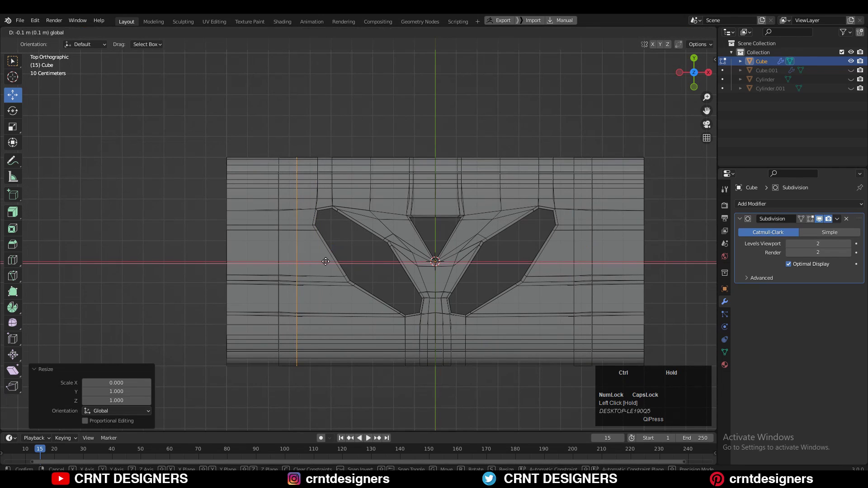
{"action": "left_click_drag", "start_coordinate": [317, 261], "coordinate": [297, 265], "text": "ctrl"}
- Symmetrize the whole mesh from +X to -X
{"action": "key", "text": "a"}
{"action": "left_click", "coordinate": [164, 32]}
{"action": "left_click", "coordinate": [177, 156]}
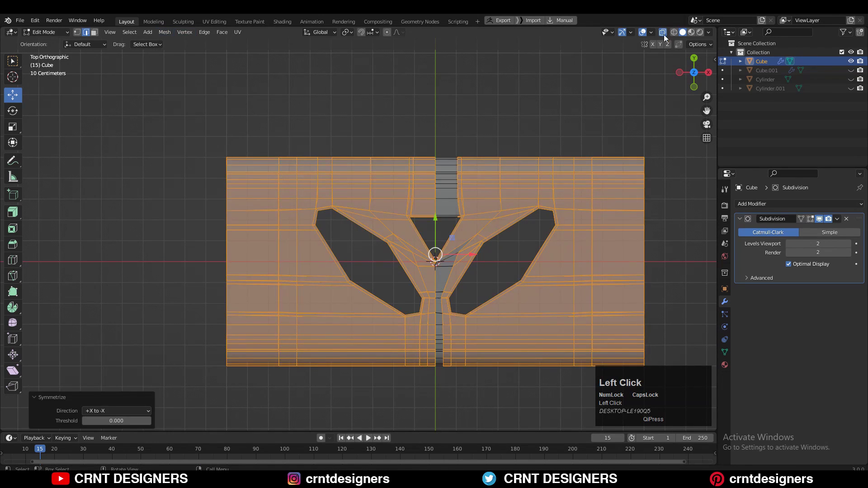
- Duplicate the nozzle object in place, hide the copy, and resume editing the original mesh
{"action": "key", "text": "Tab"}
{"action": "key", "text": "shift+d"}
{"action": "right_click", "coordinate": [465, 196]}
{"action": "key", "text": "h"}
{"action": "left_click", "coordinate": [465, 195]}
{"action": "key", "text": "Tab"}
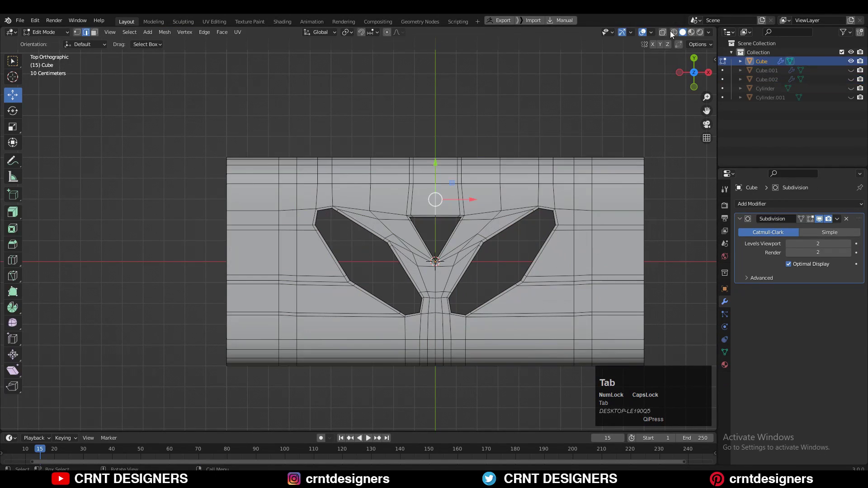
- Delete the end sections of faces beyond the outermost edge loops beside the left and right slots
{"action": "left_click", "coordinate": [662, 32]}
{"action": "key", "text": "3"}
{"action": "left_click_drag", "start_coordinate": [294, 139], "coordinate": [158, 434]}
{"action": "key", "text": "x"}
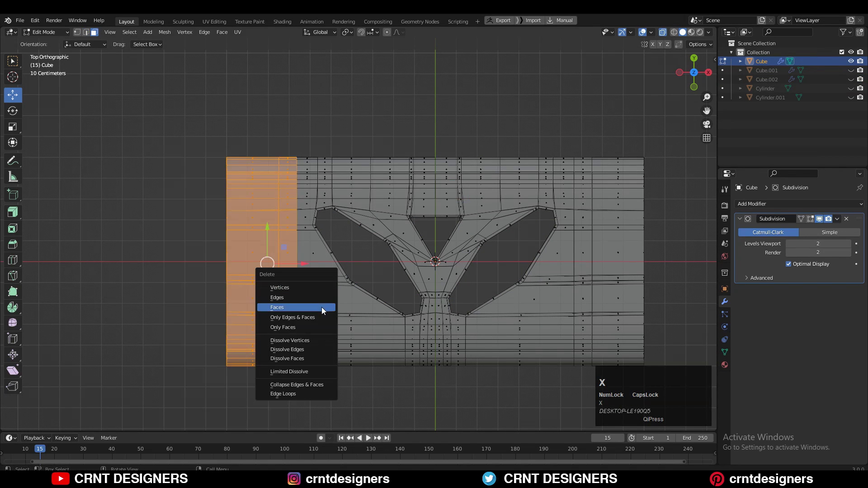
{"action": "left_click", "coordinate": [308, 307]}
{"action": "left_click_drag", "start_coordinate": [673, 127], "coordinate": [574, 400]}
{"action": "key", "text": "x"}
{"action": "left_click", "coordinate": [617, 205]}
{"action": "middle_click_drag", "start_coordinate": [547, 199], "coordinate": [462, 198], "text": "shift"}
{"action": "key", "text": "Tab"}
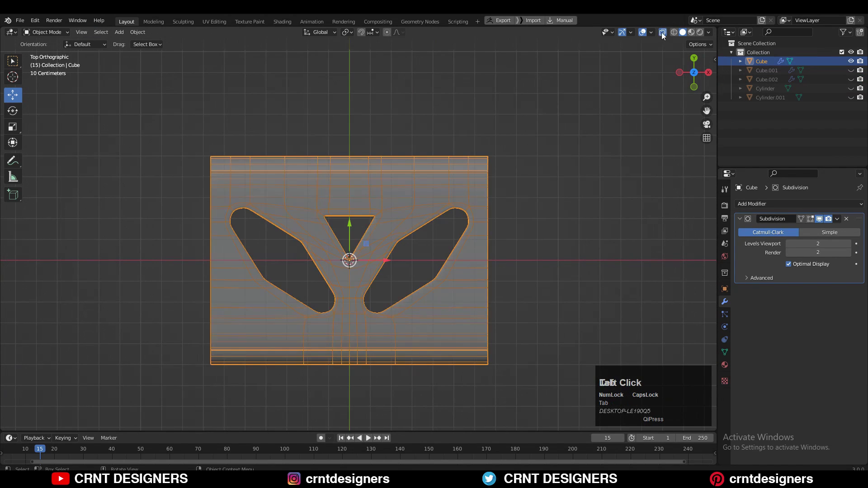
- Add one centred edge loop outside the left slot and one outside the right slot
{"action": "left_click", "coordinate": [662, 32]}
{"action": "key", "text": "Tab"}
{"action": "middle_click_drag", "start_coordinate": [262, 270], "coordinate": [348, 233], "text": "shift"}
{"action": "scroll", "coordinate": [309, 242], "scroll_direction": "up", "scroll_amount": 2}
{"action": "key", "text": "ctrl+r"}
{"action": "double_click", "coordinate": [336, 246]}
{"action": "key", "text": "ctrl+r"}
{"action": "double_click", "coordinate": [534, 289]}
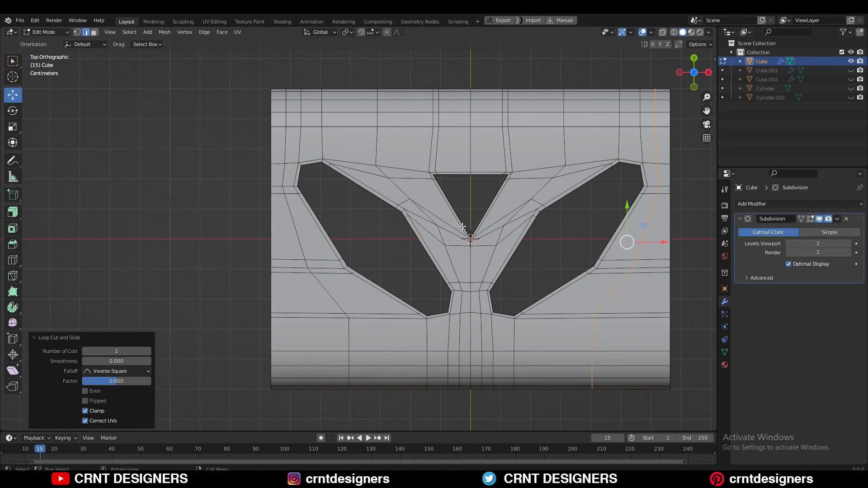
- Examine the mesh and its smoothed result around the slots and the triangular opening
{"action": "scroll", "coordinate": [462, 226], "scroll_direction": "up", "scroll_amount": 3}
{"action": "scroll", "coordinate": [462, 226], "scroll_direction": "down", "scroll_amount": 3}
{"action": "middle_click_drag", "start_coordinate": [462, 226], "coordinate": [439, 98], "text": "shift"}
{"action": "scroll", "coordinate": [380, 210], "scroll_direction": "up", "scroll_amount": 1}
{"action": "key", "text": "Tab"}
{"action": "key", "text": "Tab"}
{"action": "key", "text": "Tab"}
{"action": "scroll", "coordinate": [622, 105], "scroll_direction": "down", "scroll_amount": 5}
{"action": "middle_click_drag", "start_coordinate": [622, 104], "coordinate": [655, 136]}
{"action": "left_click", "coordinate": [692, 56]}
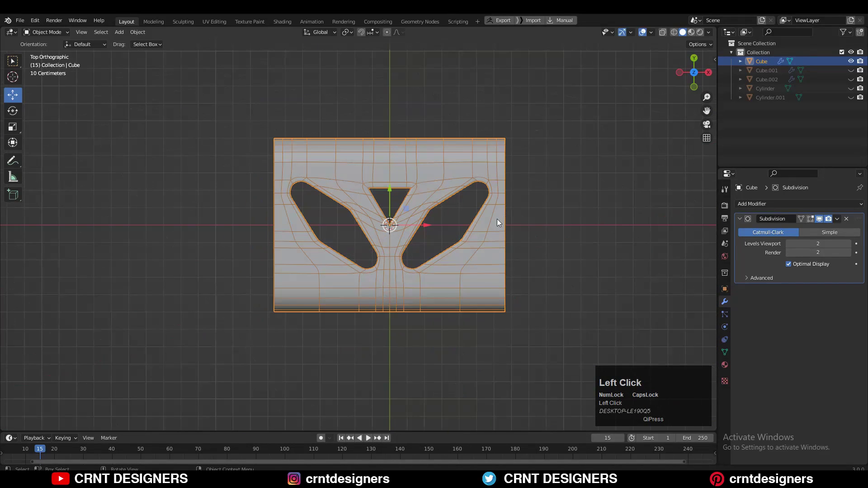
- Add an Array modifier to the nozzle and check the joint between copies with overlays hidden
{"action": "left_click", "coordinate": [797, 203]}
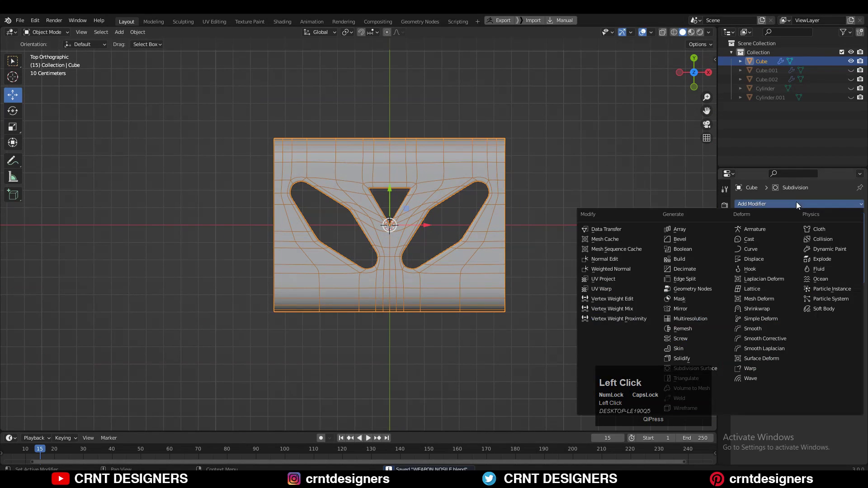
{"action": "left_click", "coordinate": [693, 232]}
{"action": "middle_click_drag", "start_coordinate": [438, 241], "coordinate": [569, 229], "text": "shift"}
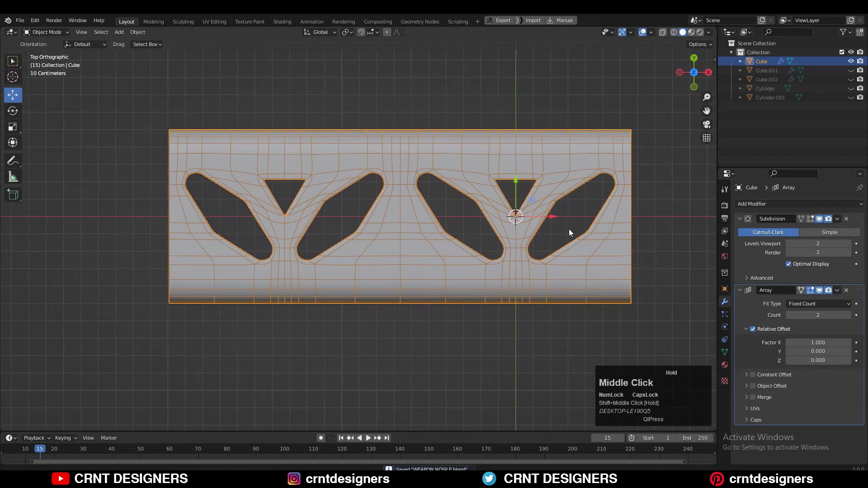
{"action": "scroll", "coordinate": [485, 194], "scroll_direction": "up", "scroll_amount": 2}
{"action": "left_click", "coordinate": [642, 31]}
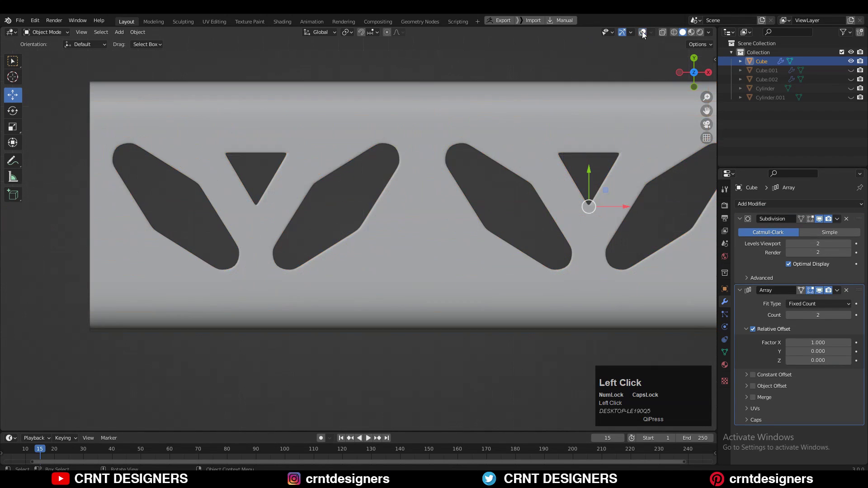
{"action": "scroll", "coordinate": [528, 181], "scroll_direction": "down", "scroll_amount": 2}
{"action": "middle_click_drag", "start_coordinate": [517, 183], "coordinate": [419, 222], "text": "shift"}
{"action": "key", "text": "Tab"}
{"action": "left_click", "coordinate": [641, 32]}
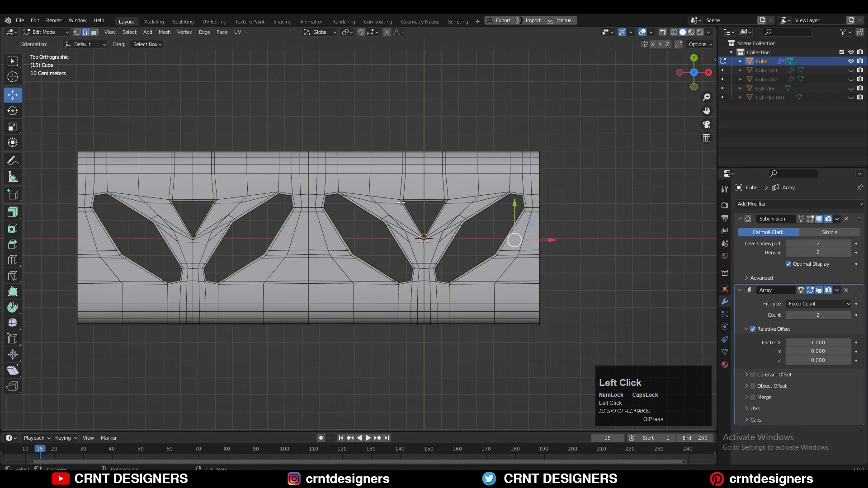
- Turn off the array's display in Edit Mode and dissolve the edge loop between the left slot and the left end
{"action": "scroll", "coordinate": [696, 172], "scroll_direction": "up", "scroll_amount": 2}
{"action": "left_click", "coordinate": [810, 290]}
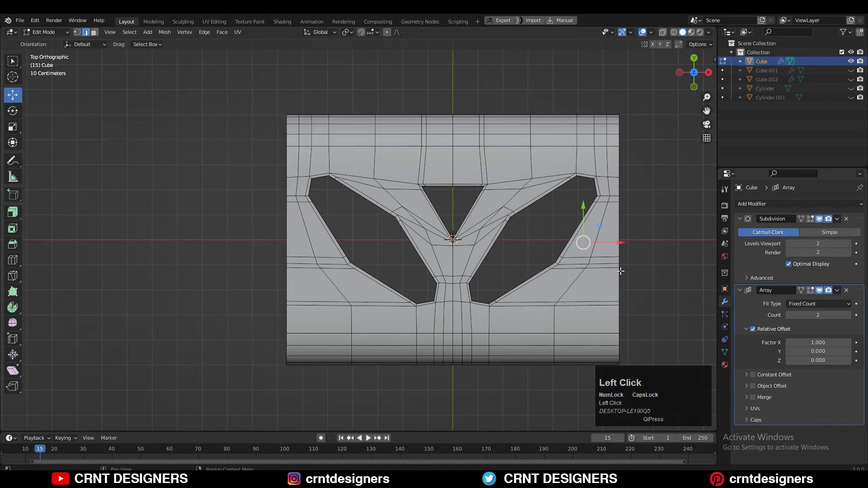
{"action": "key", "text": "alt+z"}
{"action": "left_click", "coordinate": [298, 129], "text": "alt"}
{"action": "key", "text": "ctrl+x"}
- Move the left end's vertices about 0.027 m along X toward the slot and check the shape with overlays hidden
{"action": "key", "text": "1"}
{"action": "left_click_drag", "start_coordinate": [232, 96], "coordinate": [294, 421]}
{"action": "mouse_move", "coordinate": [322, 240]}
{"action": "left_mouse_down"}
{"action": "mouse_move", "coordinate": [327, 233]}
{"action": "mouse_move", "coordinate": [318, 240]}
{"action": "left_mouse_up"}
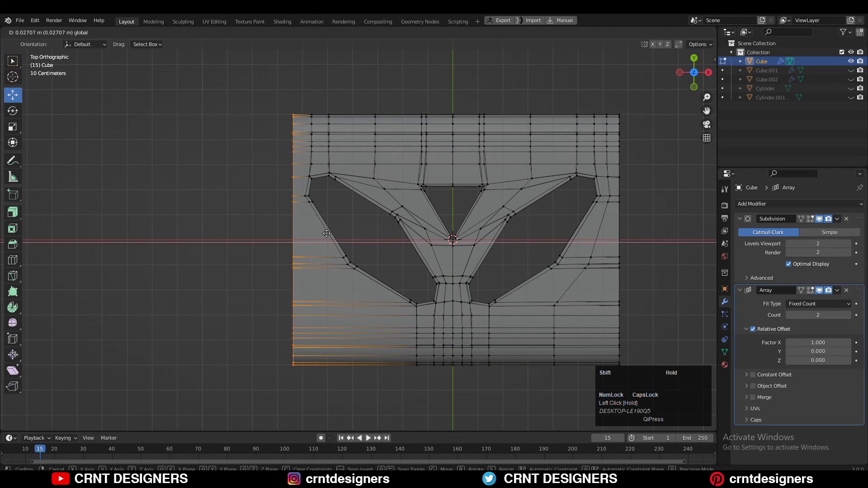
{"action": "left_click", "coordinate": [662, 32]}
{"action": "left_click", "coordinate": [642, 32]}
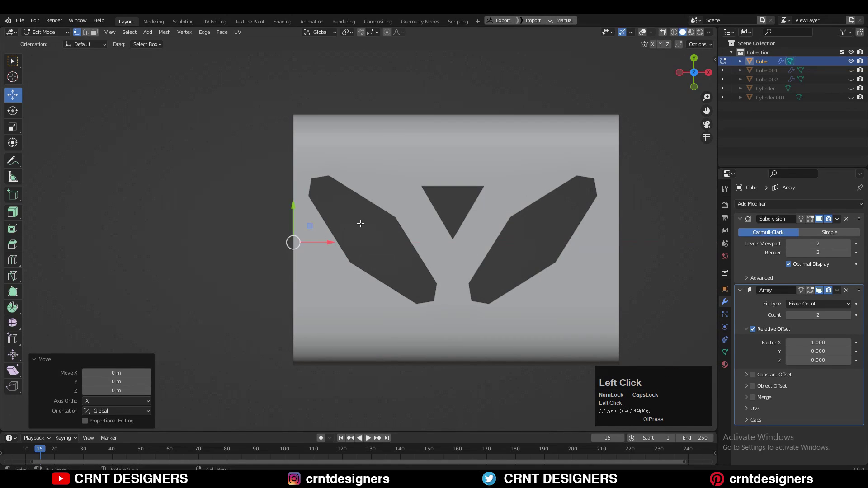
{"action": "left_click", "coordinate": [360, 223]}
- Symmetrize the whole mesh along X so the right end matches the adjusted left end
{"action": "left_click", "coordinate": [642, 32]}
{"action": "key", "text": "a"}
{"action": "left_click", "coordinate": [164, 33]}
{"action": "left_click", "coordinate": [178, 160]}
{"action": "key", "text": "Tab"}
{"action": "scroll", "coordinate": [577, 166], "scroll_direction": "down", "scroll_amount": 7}
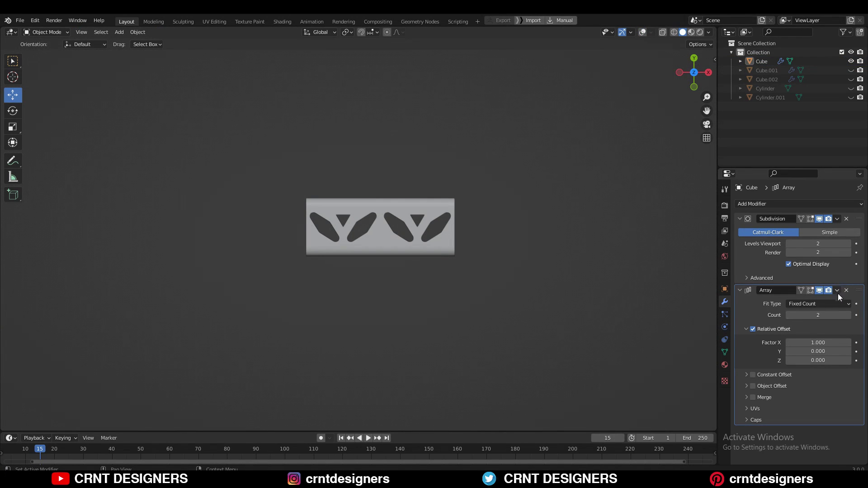
- Set the array count to 4 and enable Merge so the copies join
{"action": "left_click", "coordinate": [848, 315]}
{"action": "left_click", "coordinate": [848, 315]}
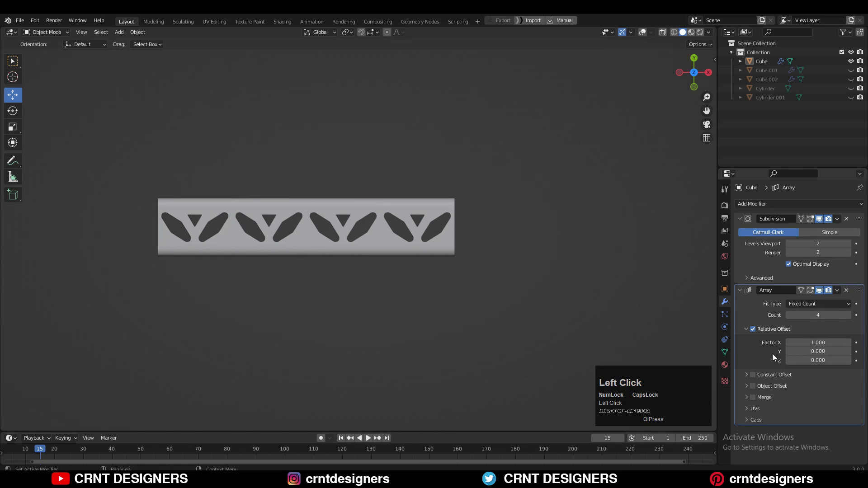
{"action": "left_click", "coordinate": [752, 397]}
{"action": "middle_click_drag", "start_coordinate": [459, 218], "coordinate": [467, 161]}
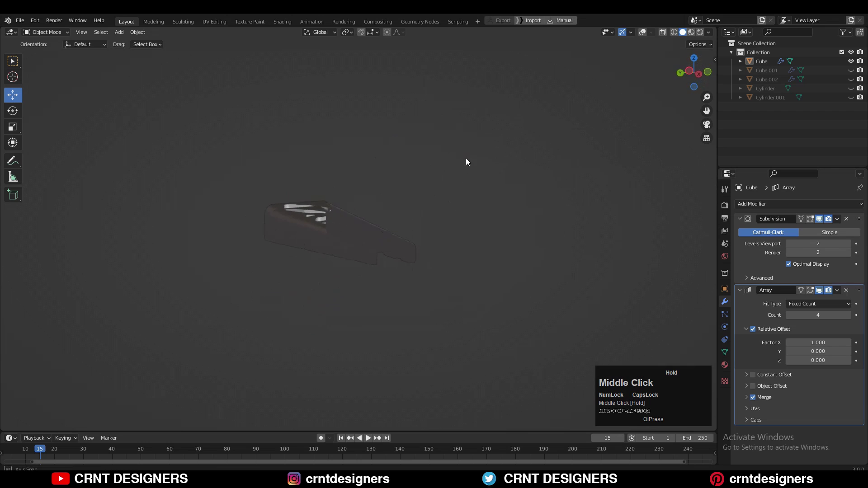
{"action": "left_click", "coordinate": [378, 260]}
{"action": "middle_click_drag", "start_coordinate": [488, 134], "coordinate": [406, 298]}
- Move the Array modifier above Subdivision, check the smoothed joints, and apply the array
{"action": "left_click", "coordinate": [740, 290]}
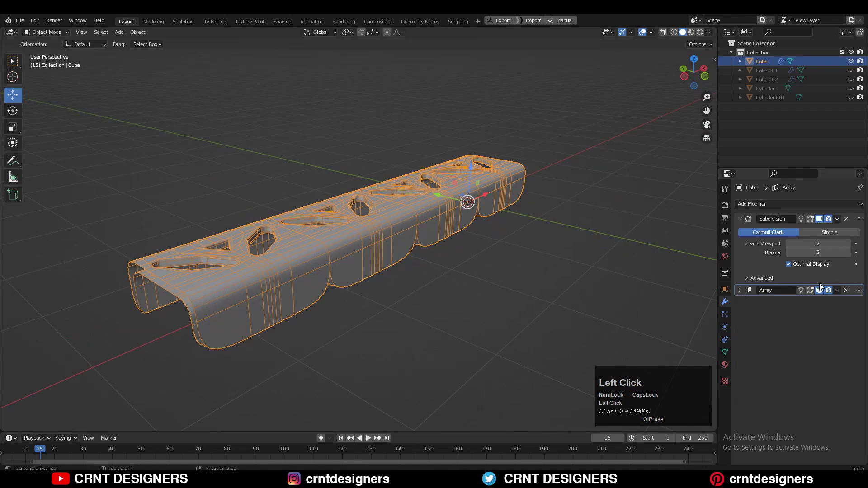
{"action": "left_click_drag", "start_coordinate": [867, 224], "coordinate": [859, 219]}
{"action": "middle_click_drag", "start_coordinate": [529, 212], "coordinate": [556, 181]}
{"action": "scroll", "coordinate": [556, 181], "scroll_direction": "up", "scroll_amount": 2}
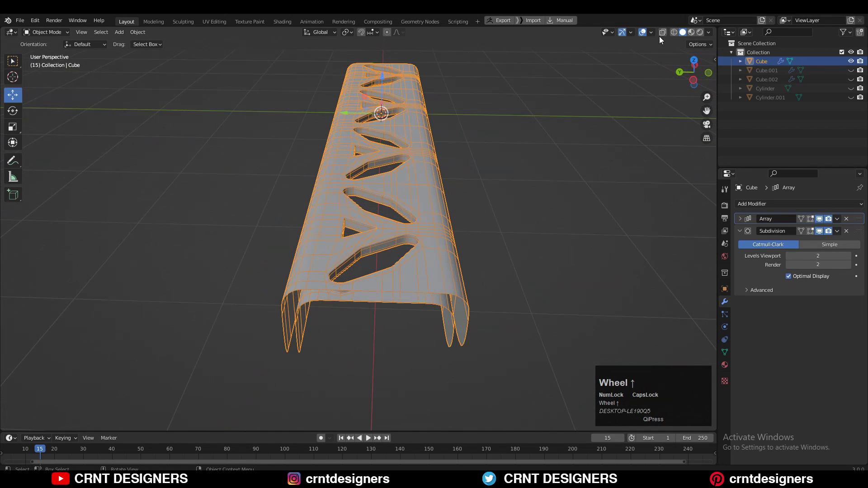
{"action": "left_click", "coordinate": [642, 32]}
{"action": "middle_click_drag", "start_coordinate": [612, 80], "coordinate": [345, 160]}
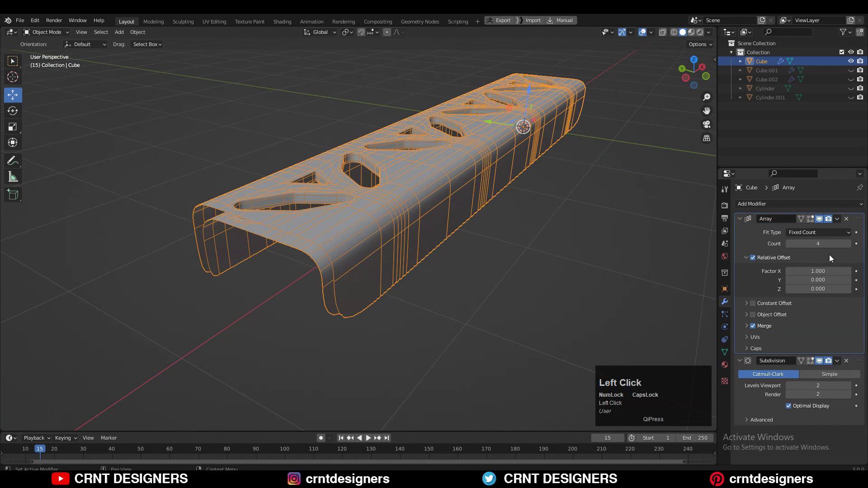
{"action": "left_click", "coordinate": [837, 219]}
{"action": "left_click", "coordinate": [834, 229]}
- Symmetrize the whole mesh along Z to complete the lower half of the hollow rectangular body
{"action": "key", "text": "Tab"}
{"action": "middle_click_drag", "start_coordinate": [466, 208], "coordinate": [429, 253]}
{"action": "key", "text": "a"}
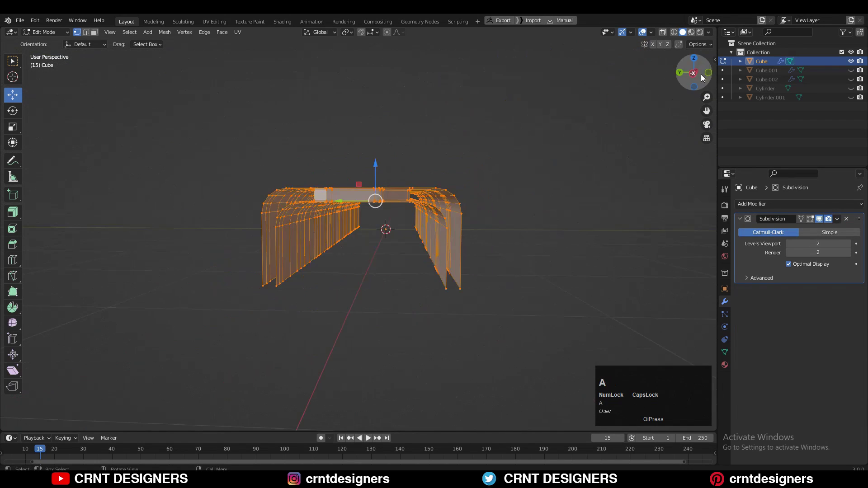
{"action": "left_click", "coordinate": [694, 74]}
{"action": "left_click", "coordinate": [171, 36]}
{"action": "left_click", "coordinate": [190, 145]}
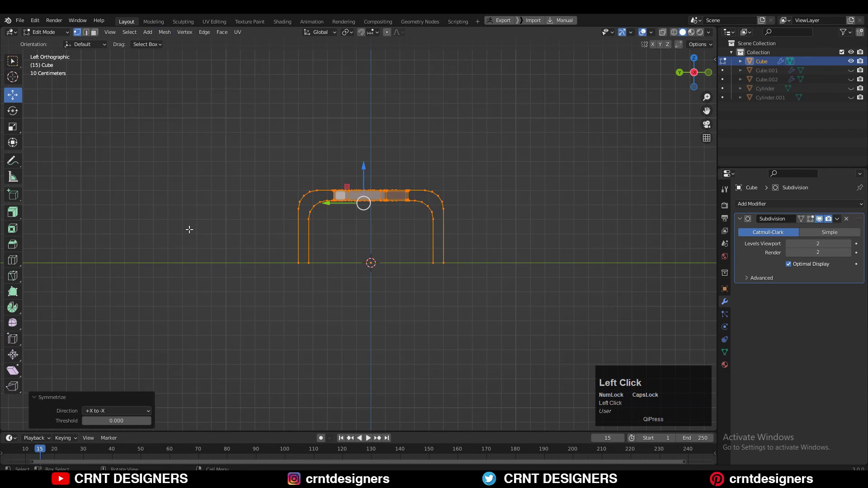
{"action": "left_click", "coordinate": [491, 199]}
{"action": "middle_click_drag", "start_coordinate": [490, 199], "coordinate": [408, 279]}
{"action": "scroll", "coordinate": [408, 280], "scroll_direction": "down", "scroll_amount": 4}
{"action": "middle_click_drag", "start_coordinate": [408, 271], "coordinate": [366, 230], "text": "shift"}
{"action": "middle_click_drag", "start_coordinate": [366, 230], "coordinate": [418, 226]}
{"action": "scroll", "coordinate": [413, 244], "scroll_direction": "up", "scroll_amount": 4}
- Extrude the inner and outer edge loops of the left end about 0.84 m along -X
{"action": "key", "text": "2"}
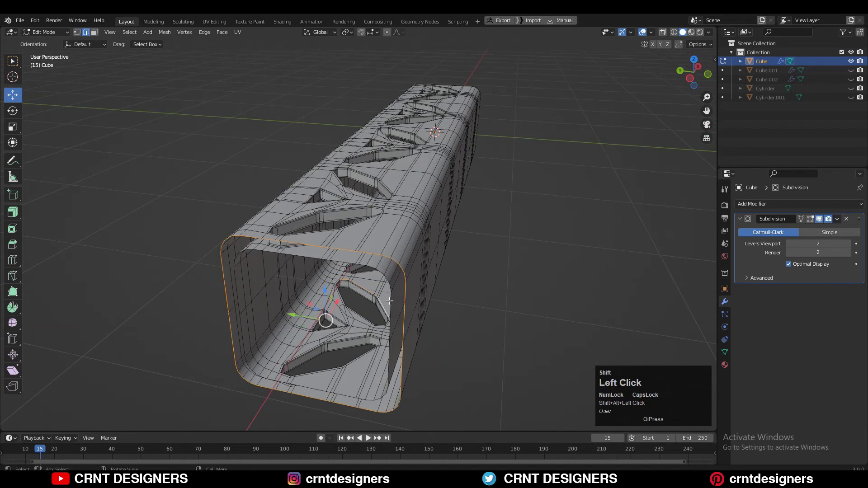
{"action": "left_click", "coordinate": [694, 60]}
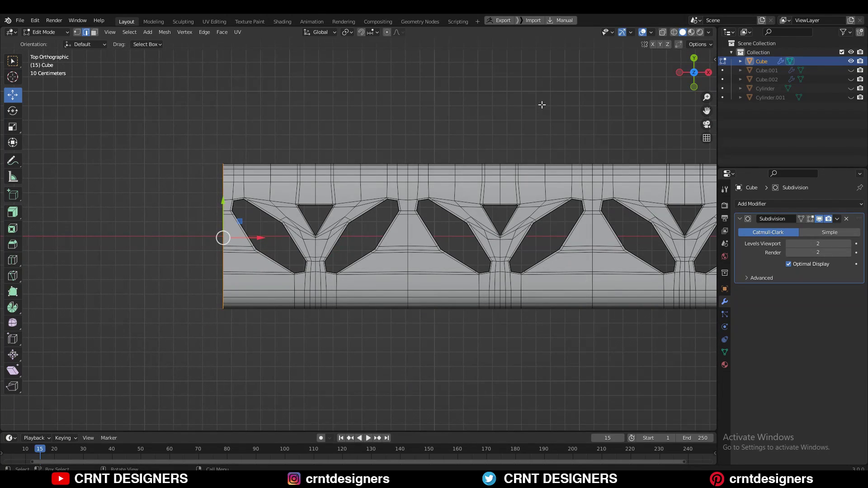
{"action": "middle_click_drag", "start_coordinate": [271, 238], "coordinate": [396, 229], "text": "shift"}
{"action": "key", "text": "e"}
{"action": "right_click", "coordinate": [389, 230]}
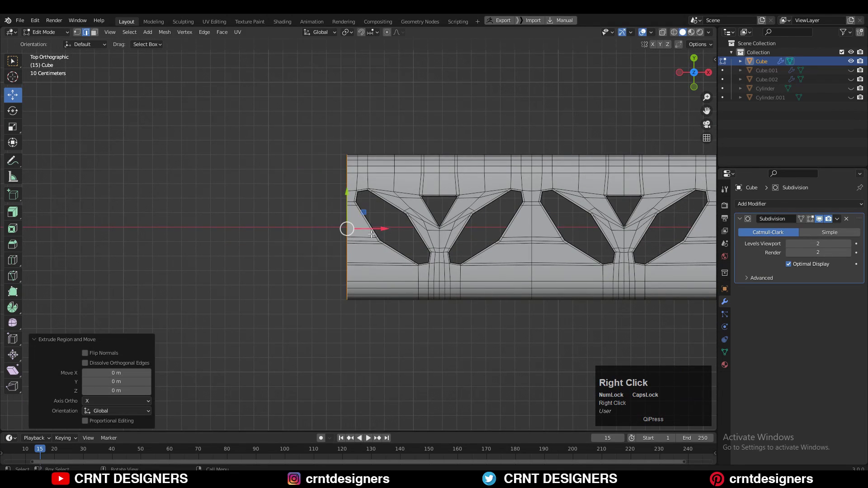
{"action": "mouse_move", "coordinate": [345, 249]}
{"action": "middle_mouse_down"}
{"action": "mouse_move", "coordinate": [358, 234]}
{"action": "mouse_move", "coordinate": [348, 240]}
{"action": "middle_mouse_up"}
{"action": "left_click_drag", "start_coordinate": [380, 233], "coordinate": [253, 225]}
{"action": "left_click", "coordinate": [694, 71]}
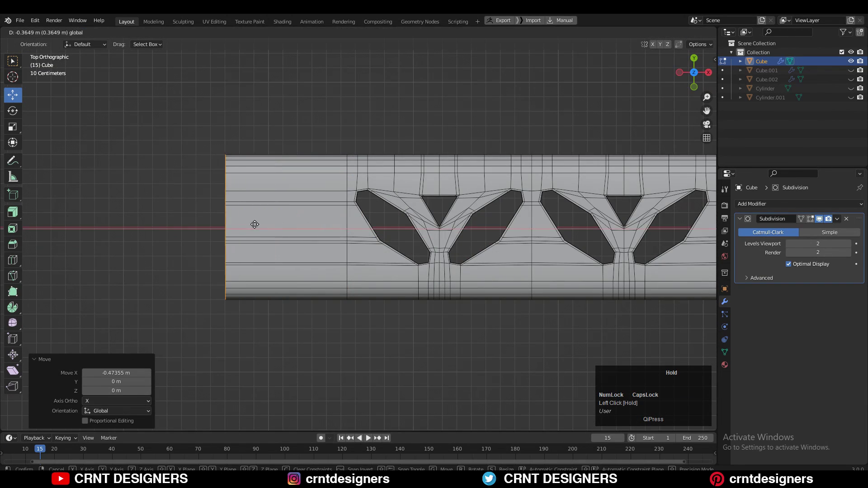
- Extrude the right end's edge loops far along +X to form a long plain section
{"action": "scroll", "coordinate": [316, 226], "scroll_direction": "down", "scroll_amount": 2}
{"action": "middle_click_drag", "start_coordinate": [542, 203], "coordinate": [181, 251], "text": "shift"}
{"action": "scroll", "coordinate": [316, 253], "scroll_direction": "up", "scroll_amount": 1}
{"action": "left_click", "coordinate": [663, 32]}
{"action": "left_click_drag", "start_coordinate": [520, 185], "coordinate": [475, 362]}
{"action": "middle_click_drag", "start_coordinate": [531, 290], "coordinate": [439, 302], "text": "shift"}
{"action": "key", "text": "e"}
{"action": "right_click", "coordinate": [440, 303]}
{"action": "left_click_drag", "start_coordinate": [416, 296], "coordinate": [673, 281]}
{"action": "scroll", "coordinate": [633, 271], "scroll_direction": "down", "scroll_amount": 5}
{"action": "left_click_drag", "start_coordinate": [640, 256], "coordinate": [661, 255]}
{"action": "left_click", "coordinate": [634, 122]}
- Add five evenly spaced edge loops around the long plain section
{"action": "left_click", "coordinate": [664, 34]}
{"action": "middle_click_drag", "start_coordinate": [484, 217], "coordinate": [366, 136]}
{"action": "key", "text": "ctrl+r"}
{"action": "scroll", "coordinate": [299, 226], "scroll_direction": "up", "scroll_amount": 1, "text": "ctrl"}
{"action": "scroll", "coordinate": [300, 226], "scroll_direction": "up", "scroll_amount": 2, "text": "ctrl"}
{"action": "right_click", "coordinate": [306, 223]}
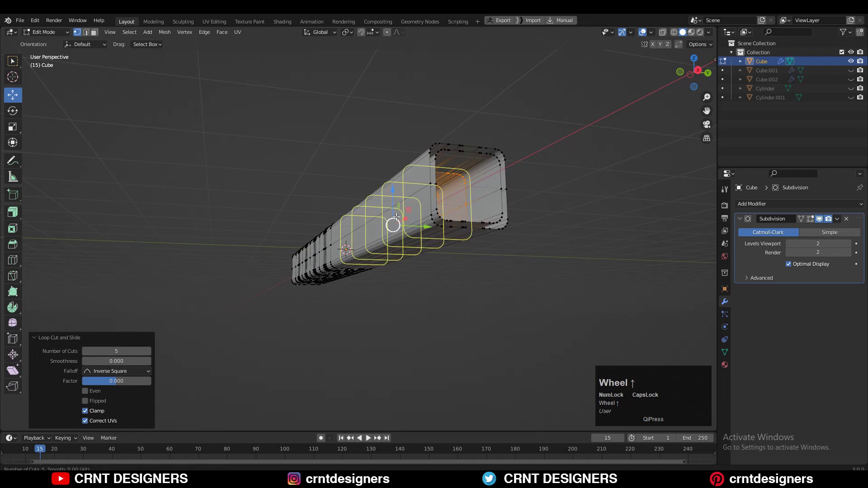
- Bridge the inner and outer edge loops at the right end and inset the rim faces by about 0.0096 m
{"action": "middle_click_drag", "start_coordinate": [396, 217], "coordinate": [402, 219]}
{"action": "scroll", "coordinate": [402, 219], "scroll_direction": "up", "scroll_amount": 2}
{"action": "left_click", "coordinate": [405, 216]}
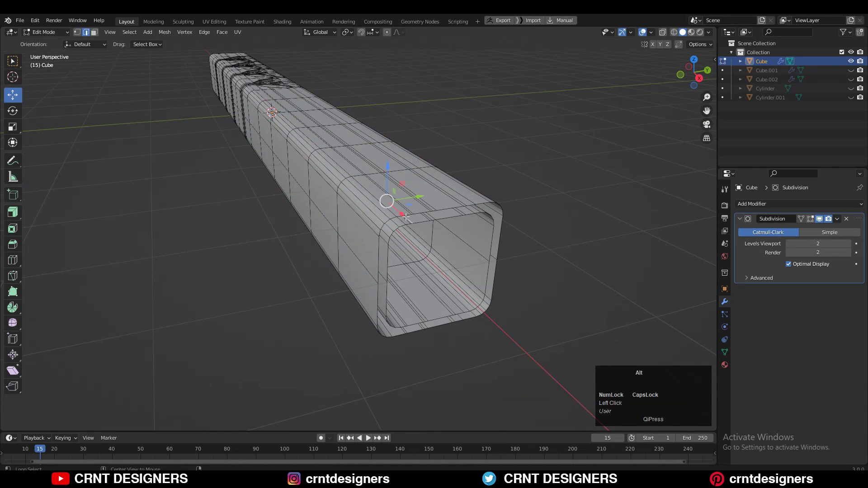
{"action": "right_click", "coordinate": [552, 193]}
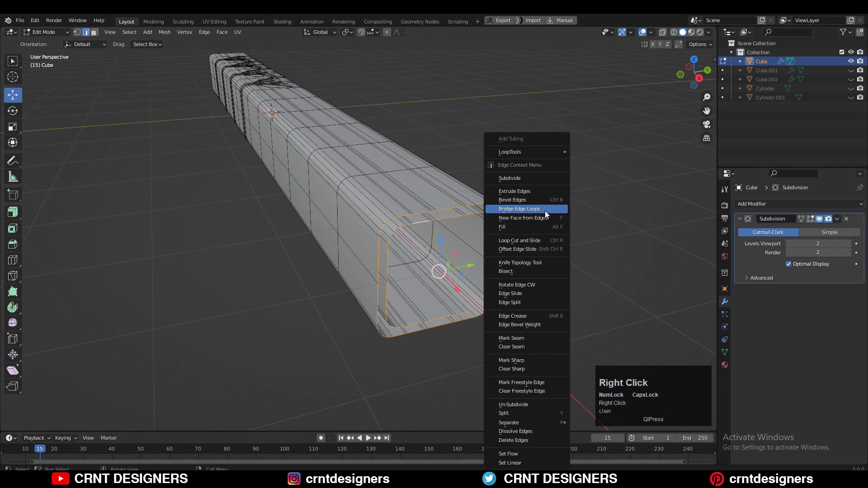
{"action": "left_click", "coordinate": [544, 210]}
{"action": "scroll", "coordinate": [533, 222], "scroll_direction": "up", "scroll_amount": 5}
{"action": "scroll", "coordinate": [534, 222], "scroll_direction": "down", "scroll_amount": 6}
{"action": "middle_click_drag", "start_coordinate": [669, 290], "coordinate": [549, 275], "text": "shift"}
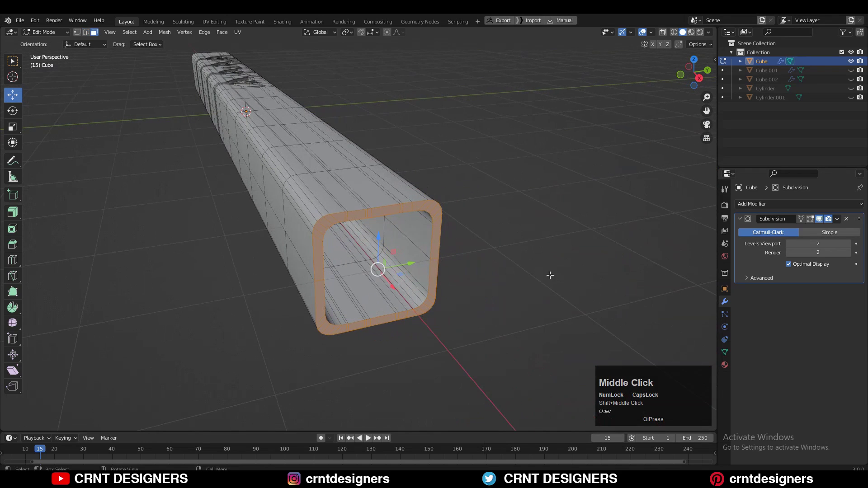
{"action": "left_click", "coordinate": [578, 252]}
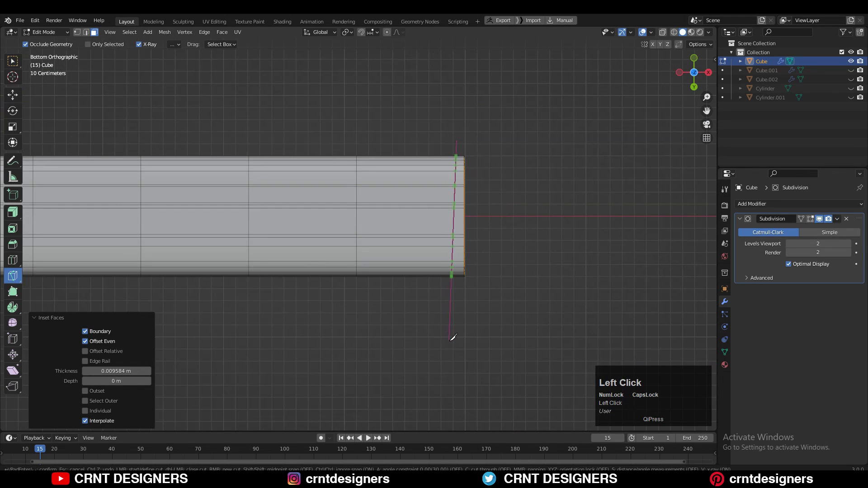
{"action": "key", "text": "Return"}
- Knife a straight diagonal cut through the whole plain section at the left end with cut-through enabled
{"action": "scroll", "coordinate": [403, 242], "scroll_direction": "down", "scroll_amount": 4}
{"action": "middle_click_drag", "start_coordinate": [362, 215], "coordinate": [650, 201], "text": "shift"}
{"action": "middle_click_drag", "start_coordinate": [143, 177], "coordinate": [280, 189], "text": "shift"}
{"action": "scroll", "coordinate": [280, 190], "scroll_direction": "up", "scroll_amount": 3}
{"action": "middle_click_drag", "start_coordinate": [219, 212], "coordinate": [538, 207], "text": "shift"}
{"action": "scroll", "coordinate": [538, 207], "scroll_direction": "up", "scroll_amount": 2}
{"action": "left_click", "coordinate": [388, 116]}
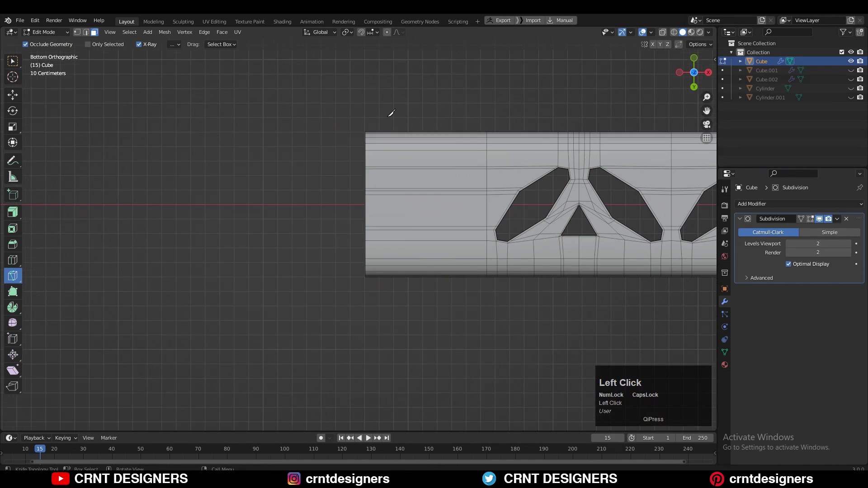
{"action": "left_click", "coordinate": [480, 309]}
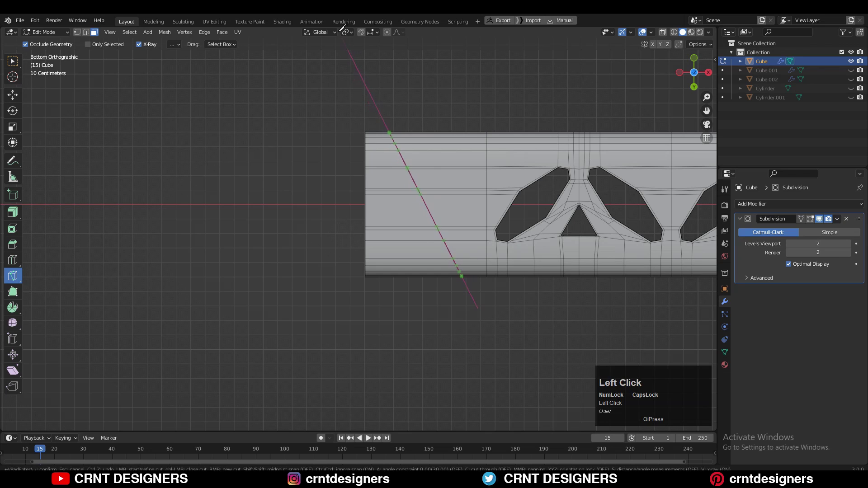
{"action": "key", "text": "c"}
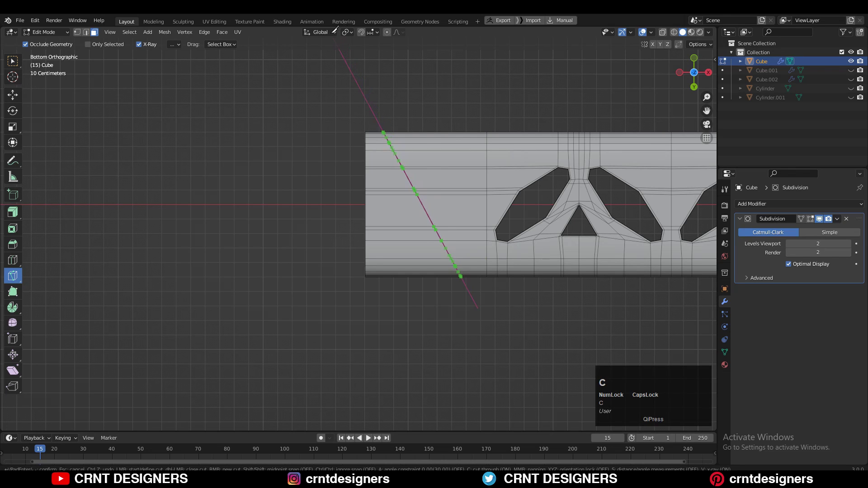
{"action": "middle_click_drag", "start_coordinate": [421, 160], "coordinate": [493, 143], "text": "shift"}
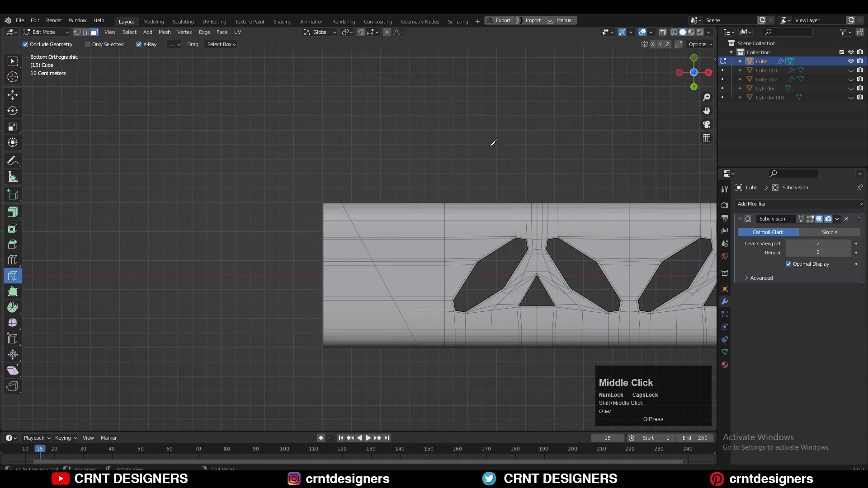
- Delete all the faces outside the diagonal cut at the left end, through both the outer and inner walls
{"action": "left_click", "coordinate": [661, 32]}
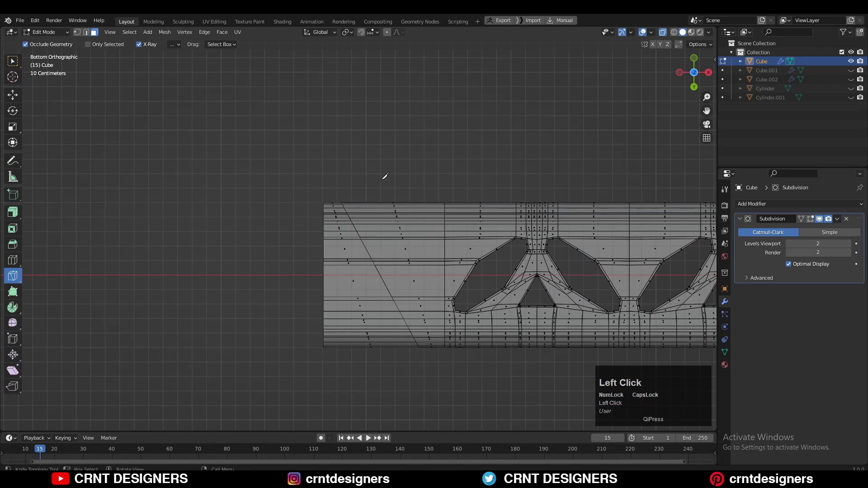
{"action": "left_click", "coordinate": [343, 240], "text": "alt"}
{"action": "left_click", "coordinate": [340, 232], "text": "alt+shift"}
{"action": "key", "text": "x"}
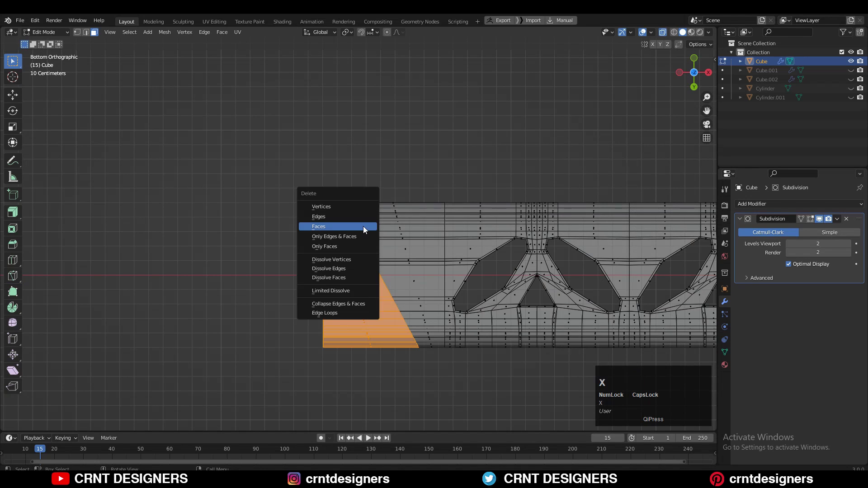
{"action": "left_click", "coordinate": [362, 226]}
{"action": "left_click", "coordinate": [662, 31]}
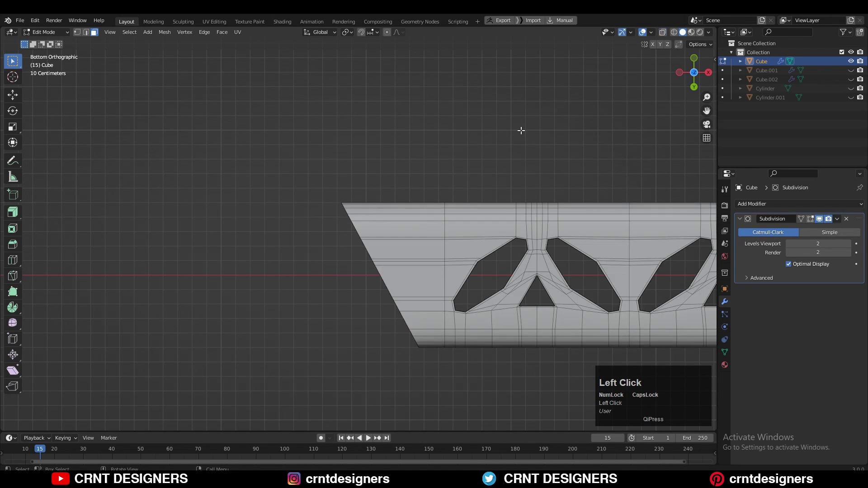
- Bridge the inner and outer edge loops at the angled end and inset the rim faces by about 0.0077 m
{"action": "middle_click_drag", "start_coordinate": [518, 130], "coordinate": [343, 235]}
{"action": "scroll", "coordinate": [341, 236], "scroll_direction": "up", "scroll_amount": 2}
{"action": "scroll", "coordinate": [341, 236], "scroll_direction": "up", "scroll_amount": 1}
{"action": "key", "text": "2"}
{"action": "left_click", "coordinate": [315, 264], "text": "alt"}
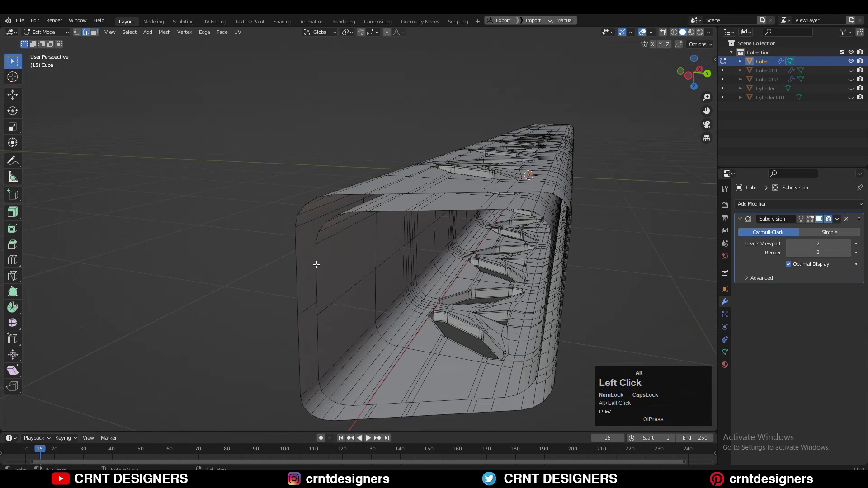
{"action": "right_click", "coordinate": [363, 239]}
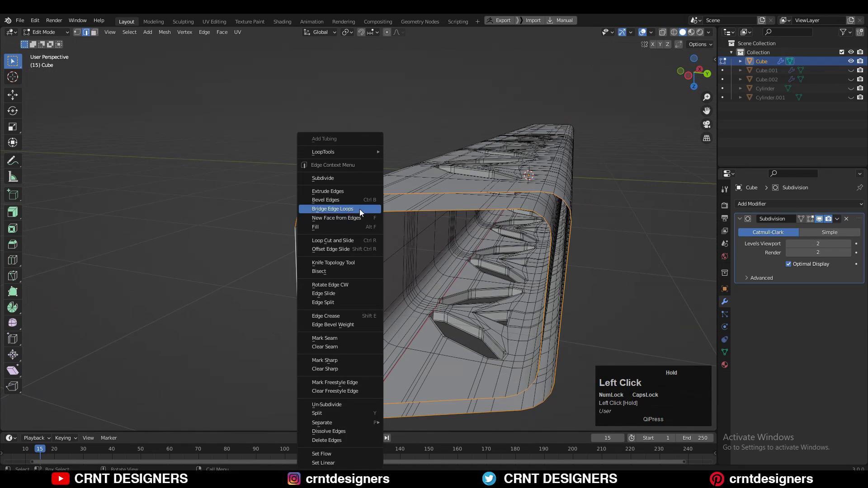
{"action": "left_click", "coordinate": [332, 209]}
{"action": "middle_click_drag", "start_coordinate": [382, 229], "coordinate": [660, 77]}
{"action": "scroll", "coordinate": [521, 248], "scroll_direction": "up", "scroll_amount": 2}
{"action": "left_click", "coordinate": [553, 197]}
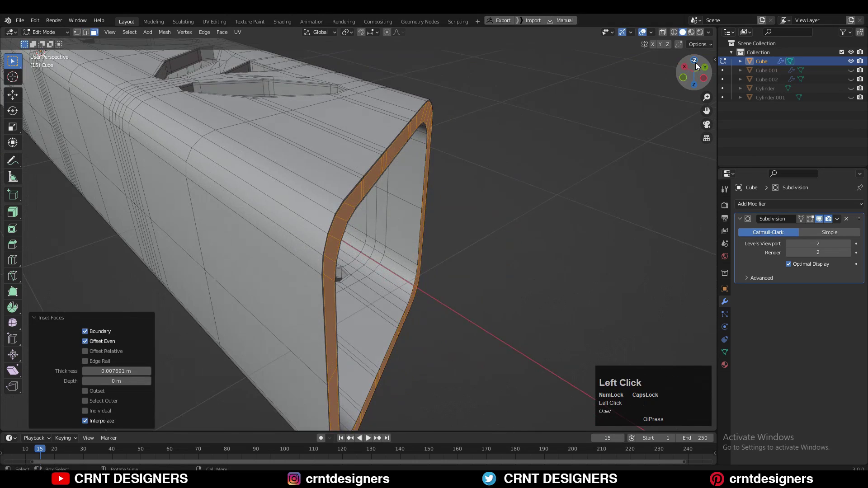
- Knife a straight cut close to and parallel with the angled end, with cut-through enabled
{"action": "left_click", "coordinate": [695, 63]}
{"action": "scroll", "coordinate": [550, 160], "scroll_direction": "down", "scroll_amount": 3}
{"action": "middle_click_drag", "start_coordinate": [550, 161], "coordinate": [501, 122], "text": "shift"}
{"action": "left_click", "coordinate": [13, 274]}
{"action": "left_click", "coordinate": [404, 363]}
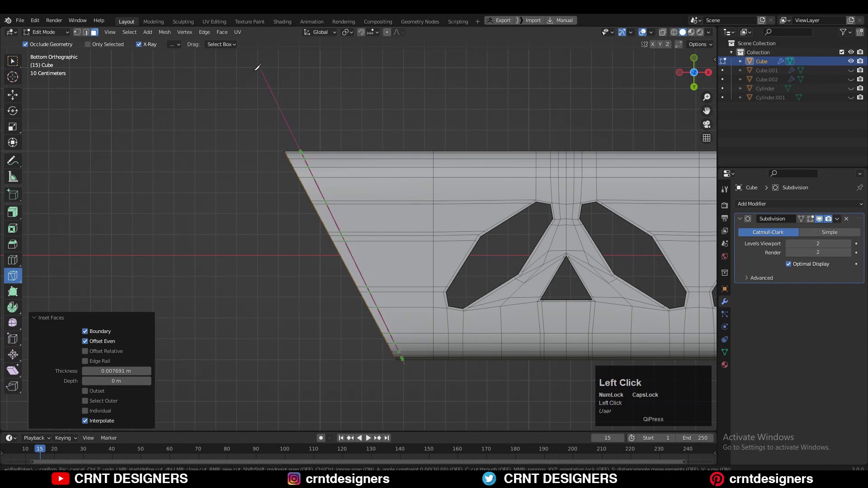
{"action": "key", "text": "c"}
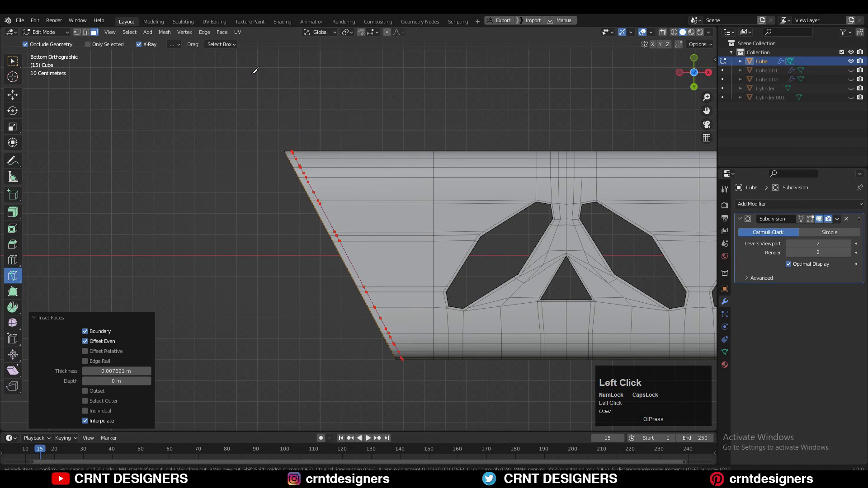
{"action": "key", "text": "Return"}
- Examine the smoothed nozzle in Object Mode with overlays hidden, checking the angled end, openings and long side
{"action": "middle_click_drag", "start_coordinate": [251, 74], "coordinate": [381, 164]}
{"action": "key", "text": "Tab"}
{"action": "left_click", "coordinate": [381, 165]}
{"action": "left_click", "coordinate": [642, 33]}
{"action": "scroll", "coordinate": [516, 117], "scroll_direction": "down", "scroll_amount": 1}
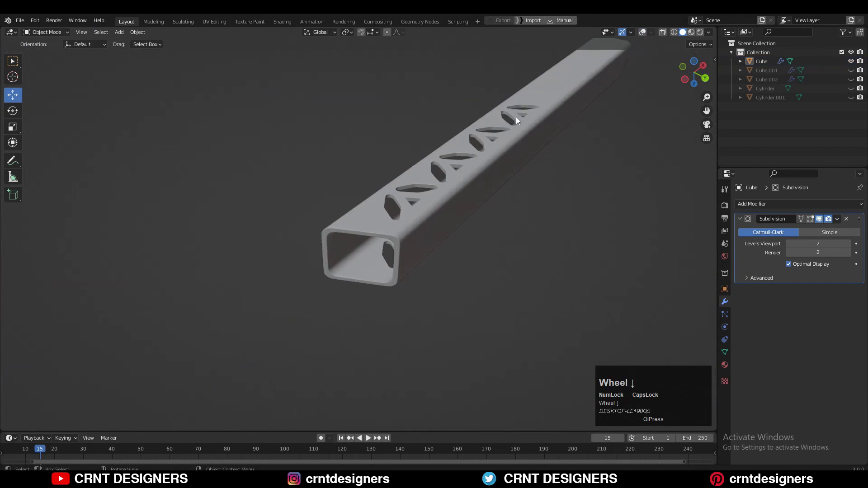
{"action": "scroll", "coordinate": [455, 227], "scroll_direction": "down", "scroll_amount": 3}
{"action": "middle_click_drag", "start_coordinate": [455, 226], "coordinate": [397, 255]}
{"action": "scroll", "coordinate": [403, 211], "scroll_direction": "up", "scroll_amount": 4}
{"action": "mouse_move", "coordinate": [403, 212]}
{"action": "middle_mouse_down", "text": "shift"}
{"action": "mouse_move", "coordinate": [428, 176]}
{"action": "mouse_move", "coordinate": [433, 297]}
{"action": "mouse_move", "coordinate": [411, 225]}
{"action": "middle_mouse_up", "text": "shift"}
{"action": "scroll", "coordinate": [460, 170], "scroll_direction": "down", "scroll_amount": 3}
{"action": "scroll", "coordinate": [404, 247], "scroll_direction": "up", "scroll_amount": 4}
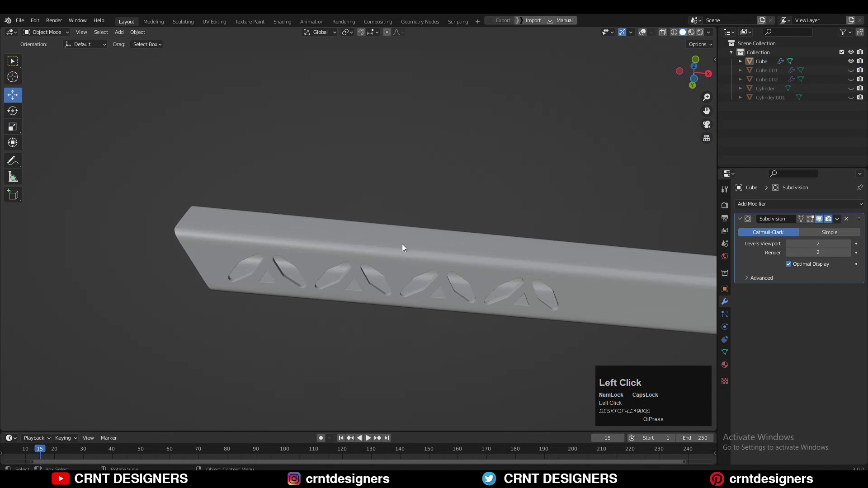
{"action": "left_click", "coordinate": [402, 244]}
{"action": "right_click", "coordinate": [447, 145]}
{"action": "left_click", "coordinate": [447, 145]}
{"action": "scroll", "coordinate": [324, 148], "scroll_direction": "up", "scroll_amount": 2}
{"action": "middle_click_drag", "start_coordinate": [413, 192], "coordinate": [476, 129]}
{"action": "left_click", "coordinate": [643, 33]}
{"action": "scroll", "coordinate": [526, 197], "scroll_direction": "up", "scroll_amount": 1}
{"action": "middle_click_drag", "start_coordinate": [560, 151], "coordinate": [464, 310]}
{"action": "scroll", "coordinate": [465, 234], "scroll_direction": "up", "scroll_amount": 3}
{"action": "scroll", "coordinate": [452, 190], "scroll_direction": "up", "scroll_amount": 3}
- Add two centred lengthwise edge loops along the nozzle's solid side wall
{"action": "key", "text": "Tab"}
{"action": "mouse_move", "coordinate": [430, 163]}
{"action": "middle_mouse_down"}
{"action": "mouse_move", "coordinate": [444, 118]}
{"action": "mouse_move", "coordinate": [436, 151]}
{"action": "middle_mouse_up"}
{"action": "key", "text": "ctrl+r"}
{"action": "left_click", "coordinate": [434, 154]}
{"action": "right_click", "coordinate": [432, 155]}
{"action": "key", "text": "ctrl+r"}
{"action": "left_click", "coordinate": [417, 221], "text": "ctrl"}
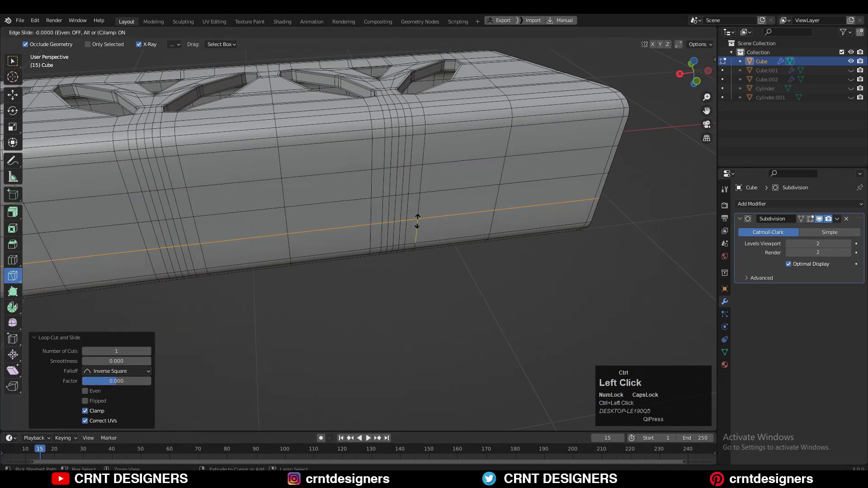
{"action": "right_click", "coordinate": [417, 221]}
- Select the V-shaped face panels between neighbouring slot pairs on the underside and inset them inward
{"action": "scroll", "coordinate": [417, 222], "scroll_direction": "down", "scroll_amount": 5}
{"action": "middle_click_drag", "start_coordinate": [417, 221], "coordinate": [482, 230]}
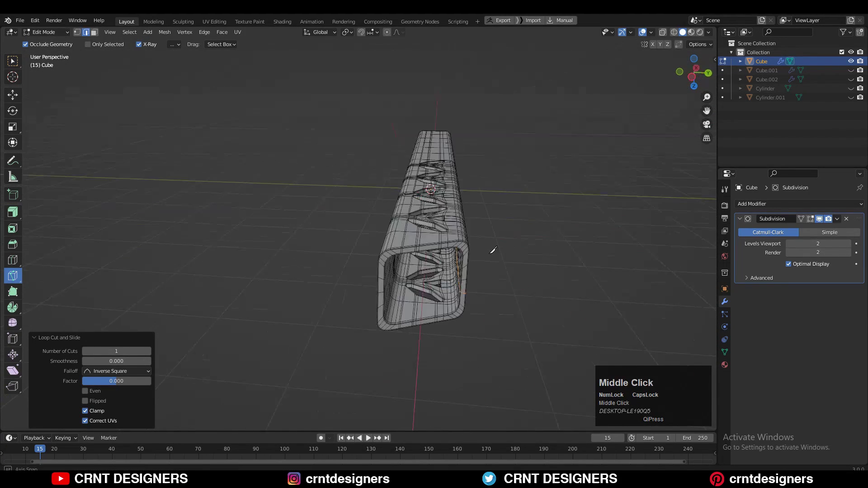
{"action": "middle_click_drag", "start_coordinate": [492, 248], "coordinate": [564, 118]}
{"action": "key", "text": "KP_3"}
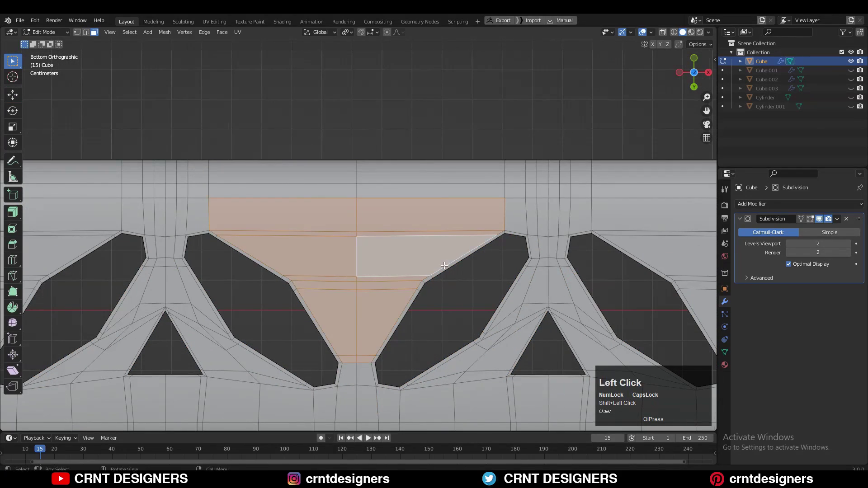
{"action": "scroll", "coordinate": [444, 266], "scroll_direction": "down", "scroll_amount": 2}
{"action": "middle_click_drag", "start_coordinate": [444, 266], "coordinate": [304, 239], "text": "shift"}
{"action": "left_click_drag", "start_coordinate": [457, 192], "coordinate": [515, 222], "text": "shift"}
{"action": "left_click_drag", "start_coordinate": [473, 239], "coordinate": [490, 290], "text": "shift"}
{"action": "middle_click_drag", "start_coordinate": [490, 290], "coordinate": [308, 286], "text": "shift"}
{"action": "left_click_drag", "start_coordinate": [537, 189], "coordinate": [599, 219], "text": "shift"}
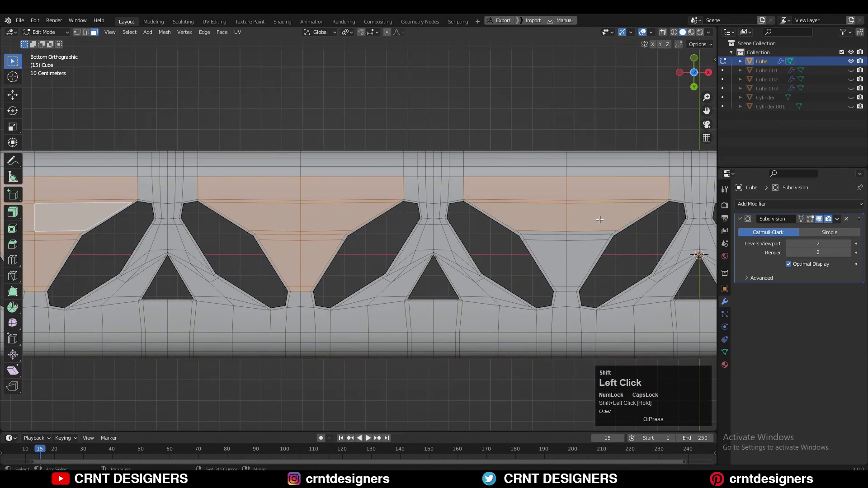
{"action": "left_click_drag", "start_coordinate": [555, 238], "coordinate": [575, 289], "text": "shift"}
{"action": "scroll", "coordinate": [515, 239], "scroll_direction": "down", "scroll_amount": 3}
{"action": "middle_click_drag", "start_coordinate": [515, 240], "coordinate": [698, 240], "text": "shift"}
{"action": "scroll", "coordinate": [698, 241], "scroll_direction": "up", "scroll_amount": 5}
{"action": "key", "text": "i"}
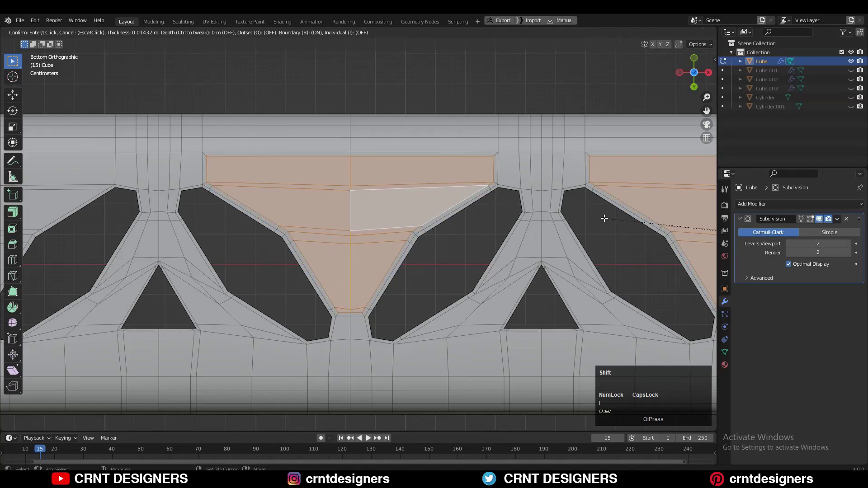
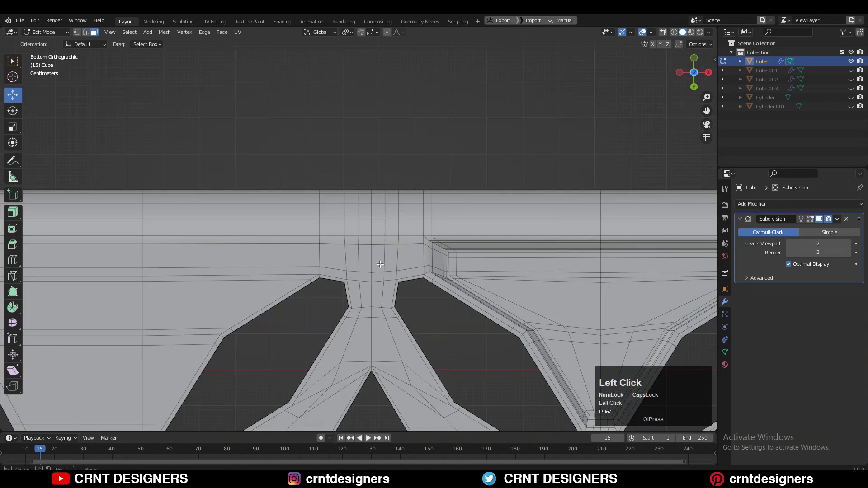
- Inset the small face patches above the triangular openings as circles, with an inner inset of about 0.0044 m
{"action": "left_click_drag", "start_coordinate": [357, 241], "coordinate": [387, 272]}
{"action": "scroll", "coordinate": [385, 265], "scroll_direction": "down", "scroll_amount": 6}
{"action": "scroll", "coordinate": [452, 258], "scroll_direction": "down", "scroll_amount": 6}
{"action": "left_click_drag", "start_coordinate": [437, 239], "coordinate": [502, 260], "text": "shift"}
{"action": "scroll", "coordinate": [472, 249], "scroll_direction": "up", "scroll_amount": 6}
{"action": "scroll", "coordinate": [503, 261], "scroll_direction": "up", "scroll_amount": 2}
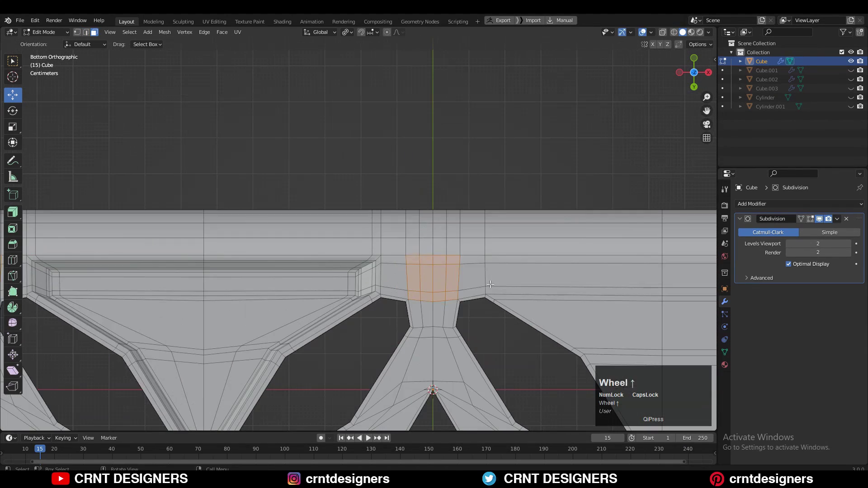
{"action": "key", "text": "i"}
{"action": "left_click", "coordinate": [472, 224]}
{"action": "right_click", "coordinate": [473, 224]}
{"action": "left_click", "coordinate": [519, 233]}
- Scale the circular faces to about 0.899, inset them again and merge each innermost patch at its center
{"action": "key", "text": "s"}
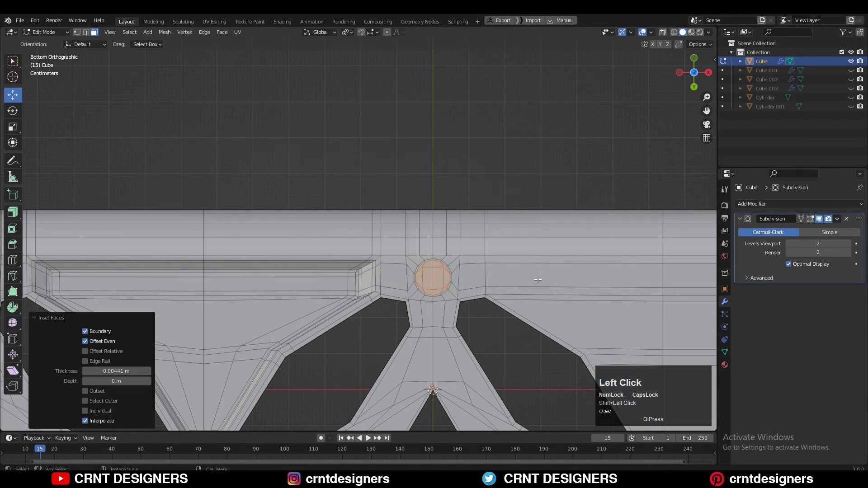
{"action": "left_click", "coordinate": [440, 278]}
{"action": "scroll", "coordinate": [440, 279], "scroll_direction": "down", "scroll_amount": 5}
{"action": "middle_click_drag", "start_coordinate": [440, 279], "coordinate": [393, 237]}
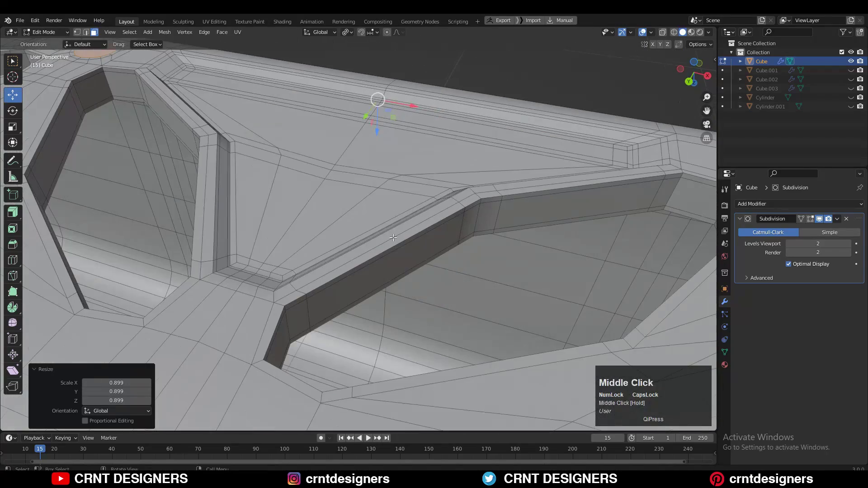
{"action": "left_click", "coordinate": [398, 165]}
{"action": "middle_click_drag", "start_coordinate": [397, 165], "coordinate": [399, 302], "text": "shift"}
{"action": "key", "text": "i"}
{"action": "left_click", "coordinate": [399, 272]}
{"action": "key", "text": "i"}
{"action": "key", "text": "m"}
{"action": "scroll", "coordinate": [397, 253], "scroll_direction": "down", "scroll_amount": 6}
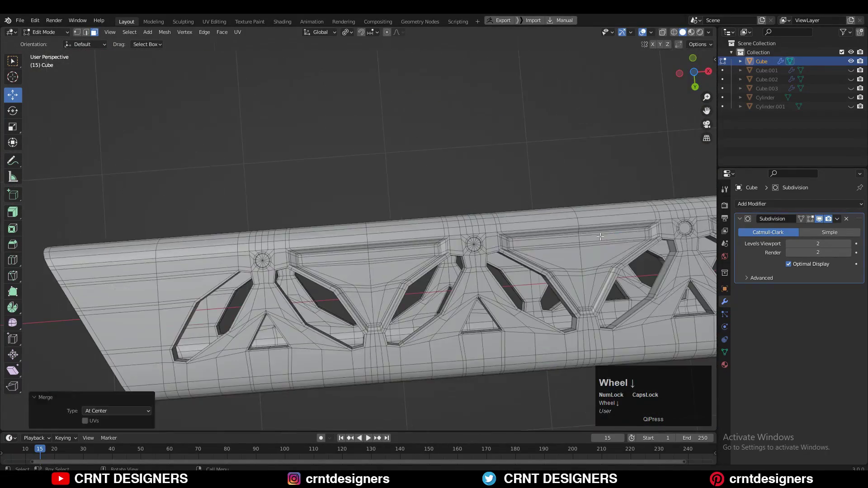
- Check the smoothed panels and circular details with overlays hidden, and save the file
{"action": "key", "text": "Tab"}
{"action": "middle_click_drag", "start_coordinate": [612, 199], "coordinate": [653, 27]}
{"action": "key", "text": "Tab"}
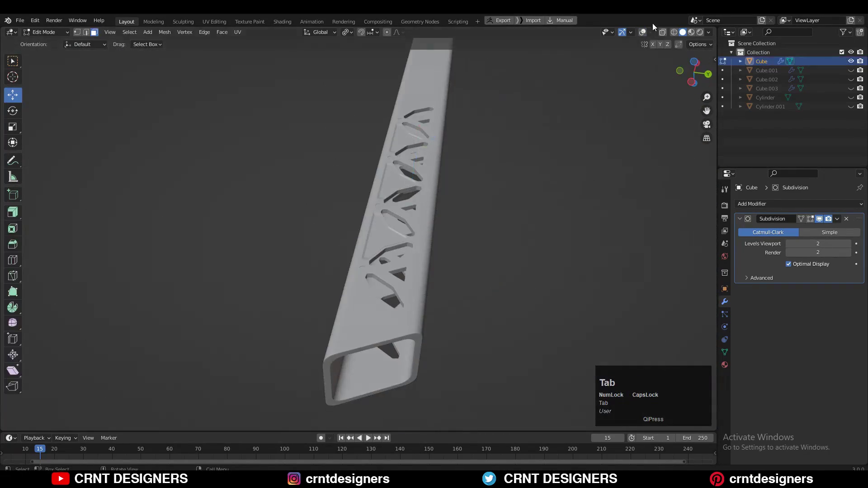
{"action": "left_click", "coordinate": [183, 158]}
{"action": "middle_click_drag", "start_coordinate": [253, 235], "coordinate": [212, 280]}
{"action": "left_click", "coordinate": [117, 410]}
{"action": "left_click", "coordinate": [235, 216]}
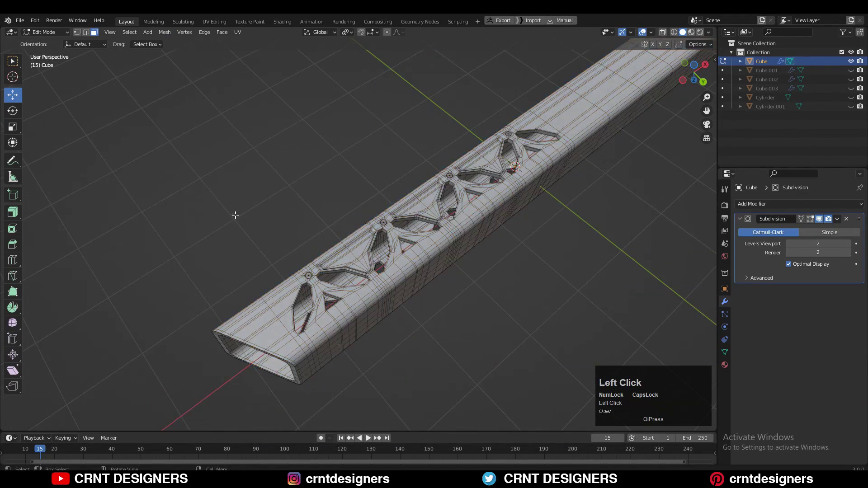
{"action": "key", "text": "Tab"}
{"action": "left_click", "coordinate": [642, 32]}
{"action": "middle_click_drag", "start_coordinate": [510, 325], "coordinate": [560, 128]}
{"action": "key", "text": "ctrl+s"}
- Select the strips of faces that wrap around the side wall in line with each triangular opening
{"action": "key", "text": "ctrl+KP_7"}
{"action": "key", "text": "Tab"}
{"action": "left_click", "coordinate": [642, 32]}
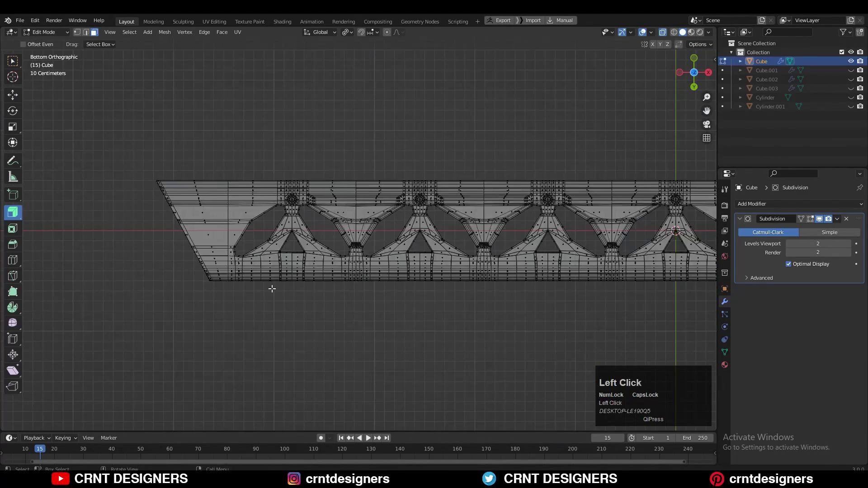
{"action": "scroll", "coordinate": [272, 289], "scroll_direction": "up", "scroll_amount": 5}
{"action": "left_click_drag", "start_coordinate": [446, 212], "coordinate": [512, 281]}
{"action": "left_click", "coordinate": [662, 32]}
{"action": "middle_click_drag", "start_coordinate": [491, 222], "coordinate": [280, 253]}
{"action": "scroll", "coordinate": [474, 243], "scroll_direction": "down", "scroll_amount": 2}
{"action": "left_click", "coordinate": [498, 355], "text": "ctrl+shift"}
{"action": "left_click", "coordinate": [416, 308], "text": "shift"}
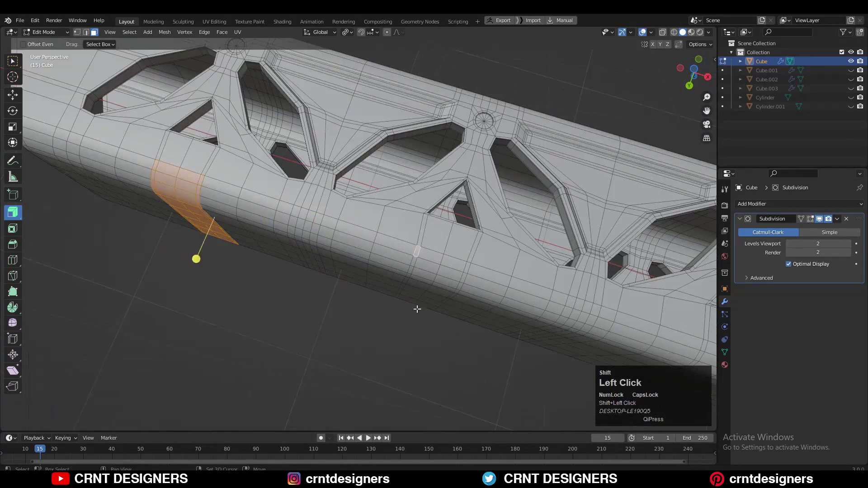
{"action": "middle_click_drag", "start_coordinate": [416, 308], "coordinate": [433, 190]}
{"action": "left_click", "coordinate": [514, 349], "text": "ctrl+shift"}
{"action": "scroll", "coordinate": [422, 289], "scroll_direction": "up", "scroll_amount": 2}
{"action": "middle_click_drag", "start_coordinate": [513, 225], "coordinate": [465, 207]}
{"action": "scroll", "coordinate": [465, 207], "scroll_direction": "down", "scroll_amount": 3}
{"action": "scroll", "coordinate": [496, 258], "scroll_direction": "up", "scroll_amount": 3}
- Extrude the selected side strips inward as recesses and inset their floor faces
{"action": "key", "text": "i"}
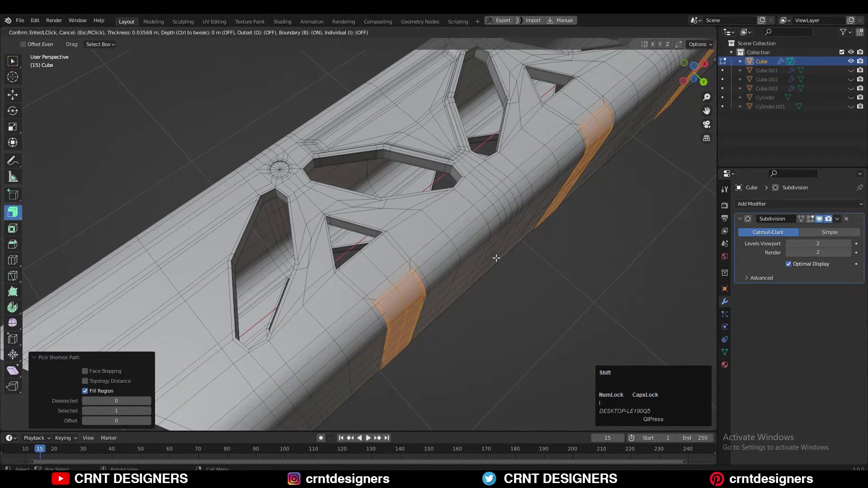
{"action": "middle_click_drag", "start_coordinate": [525, 244], "coordinate": [470, 281], "text": "shift"}
{"action": "scroll", "coordinate": [470, 281], "scroll_direction": "up", "scroll_amount": 1}
{"action": "left_click_drag", "start_coordinate": [658, 172], "coordinate": [663, 164]}
{"action": "middle_click_drag", "start_coordinate": [588, 189], "coordinate": [507, 138]}
{"action": "type", "text": "5"}
{"action": "key", "text": "Return"}
{"action": "middle_click_drag", "start_coordinate": [353, 311], "coordinate": [510, 273]}
{"action": "scroll", "coordinate": [510, 273], "scroll_direction": "up", "scroll_amount": 3}
{"action": "scroll", "coordinate": [465, 287], "scroll_direction": "up", "scroll_amount": 4}
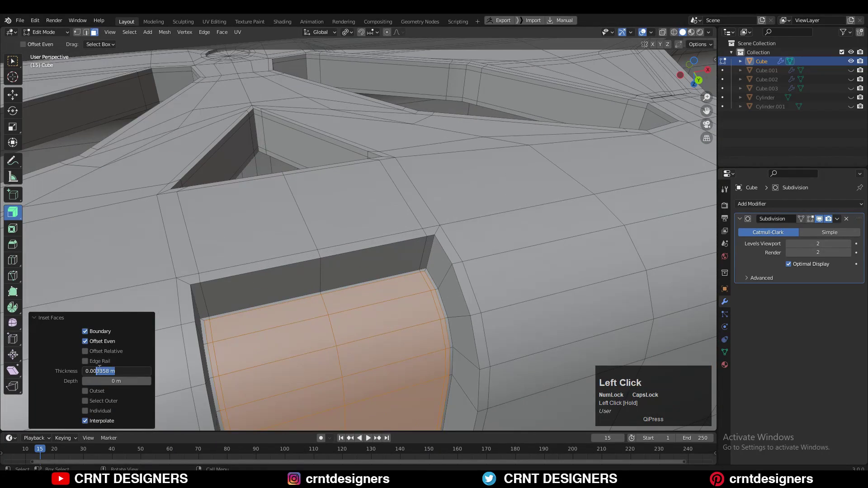
- Move the vertices along the side recess's right inner edge about -0.0035 m along X
{"action": "left_click", "coordinate": [693, 61]}
{"action": "middle_click_drag", "start_coordinate": [504, 87], "coordinate": [537, 40], "text": "shift"}
{"action": "scroll", "coordinate": [406, 203], "scroll_direction": "up", "scroll_amount": 6}
{"action": "left_click", "coordinate": [284, 265]}
{"action": "scroll", "coordinate": [357, 225], "scroll_direction": "down", "scroll_amount": 3}
{"action": "key", "text": "alt+z"}
{"action": "key", "text": "1"}
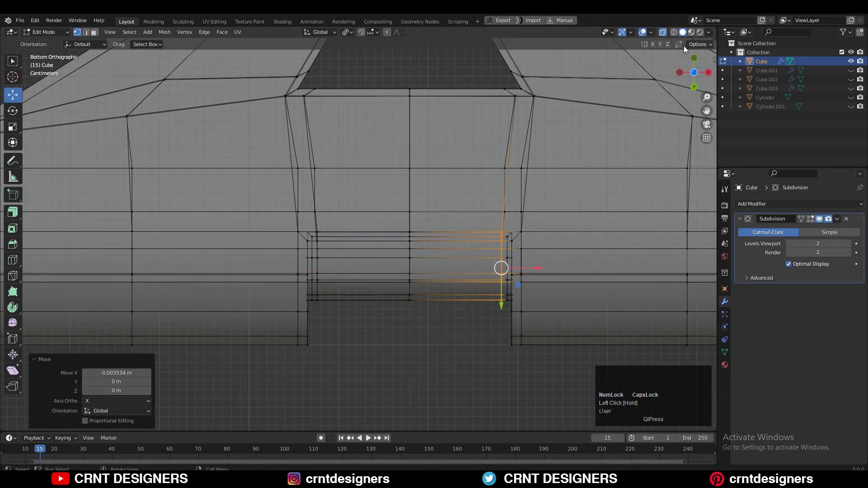
{"action": "middle_click_drag", "start_coordinate": [451, 271], "coordinate": [416, 281]}
- Adjust the inner edge vertices of the remaining side recesses along X, by about 0.0031 m and -0.005 m
{"action": "key", "text": "Tab"}
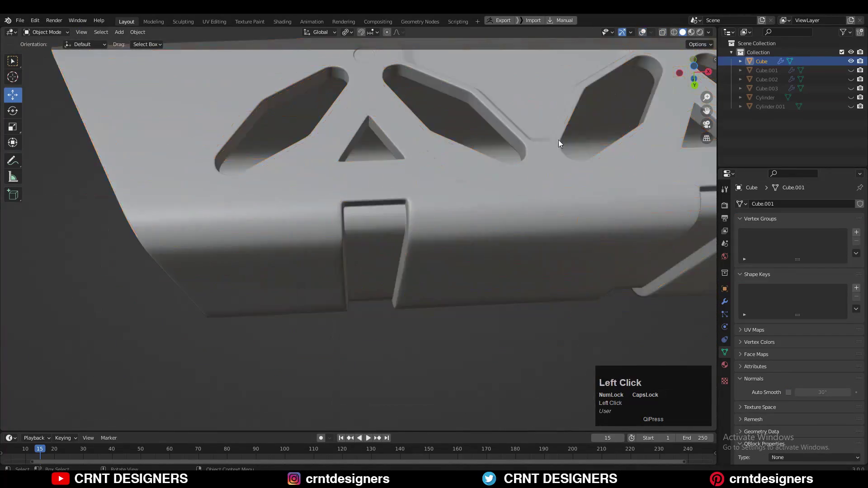
{"action": "middle_click_drag", "start_coordinate": [407, 280], "coordinate": [460, 290]}
{"action": "scroll", "coordinate": [519, 120], "scroll_direction": "up", "scroll_amount": 3}
{"action": "scroll", "coordinate": [519, 120], "scroll_direction": "down", "scroll_amount": 3}
{"action": "middle_click_drag", "start_coordinate": [519, 120], "coordinate": [654, 20], "text": "shift"}
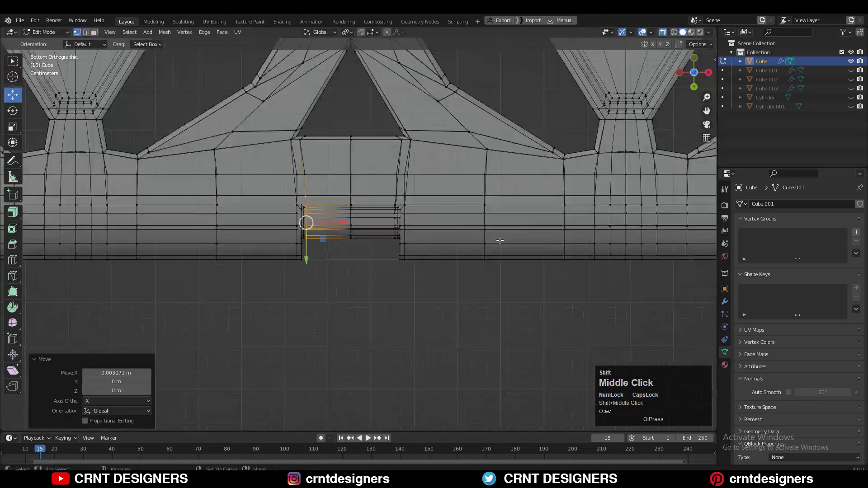
{"action": "middle_click_drag", "start_coordinate": [492, 184], "coordinate": [542, 212], "text": "shift"}
{"action": "scroll", "coordinate": [541, 212], "scroll_direction": "down", "scroll_amount": 3}
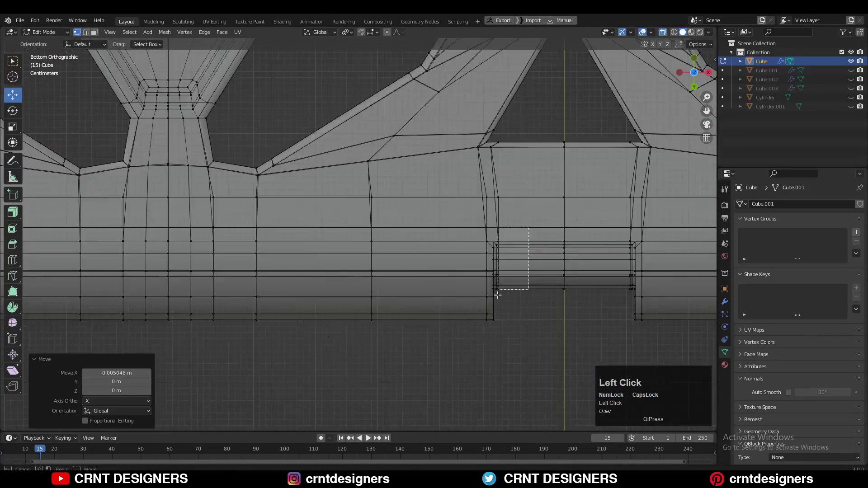
{"action": "scroll", "coordinate": [514, 252], "scroll_direction": "up", "scroll_amount": 4}
{"action": "middle_click_drag", "start_coordinate": [513, 251], "coordinate": [407, 217], "text": "shift"}
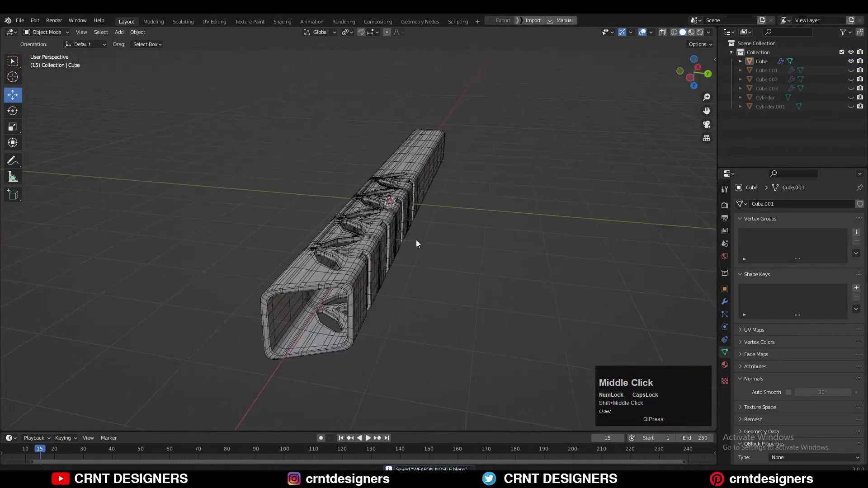
- Rotate the nozzle about its long X axis until its former underside faces up, and save the file
{"action": "scroll", "coordinate": [370, 268], "scroll_direction": "up", "scroll_amount": 3}
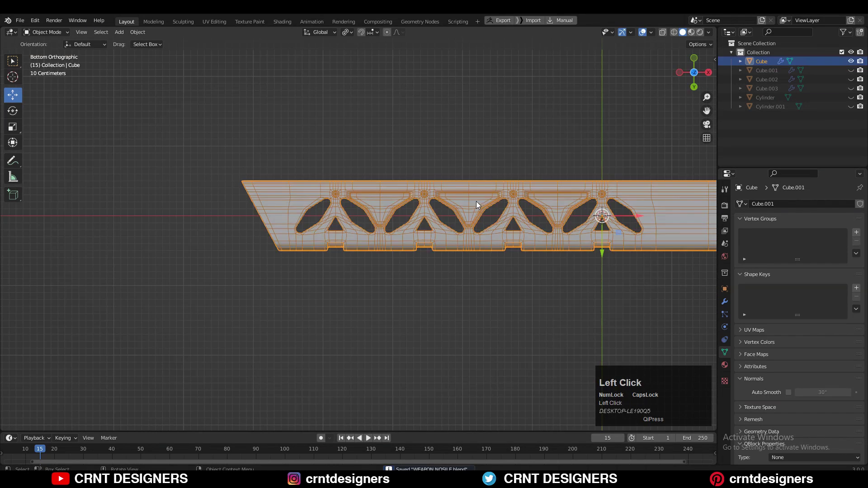
{"action": "middle_click_drag", "start_coordinate": [538, 206], "coordinate": [529, 192], "text": "shift"}
{"action": "left_click", "coordinate": [530, 189]}
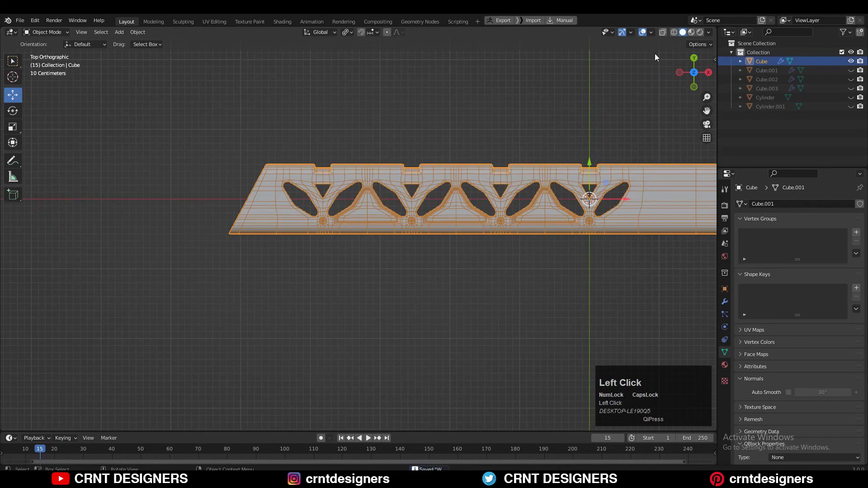
{"action": "left_click", "coordinate": [642, 32]}
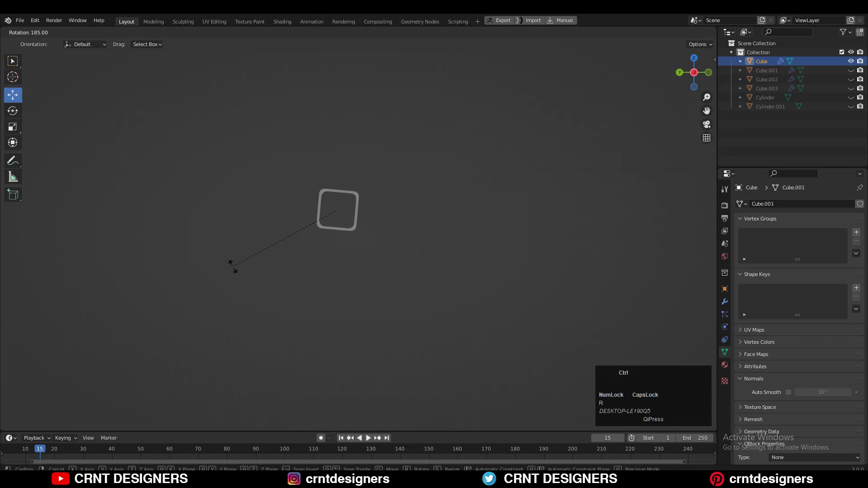
{"action": "middle_click_drag", "start_coordinate": [545, 124], "coordinate": [538, 162]}
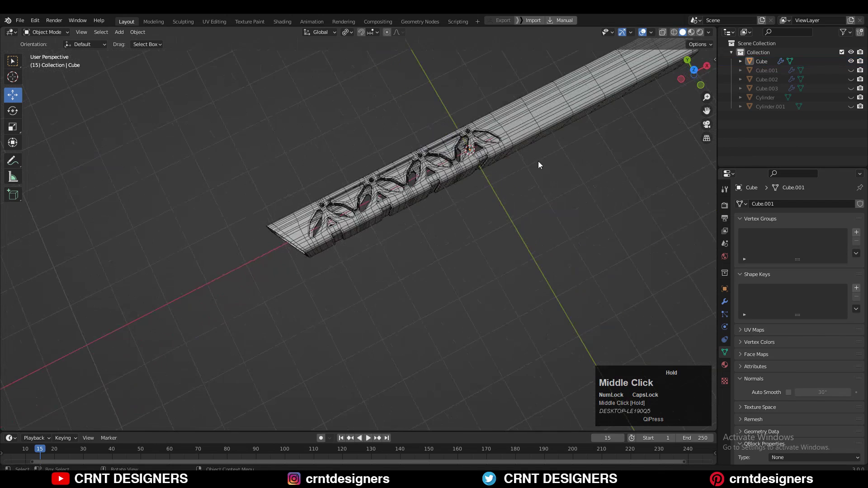
{"action": "left_click", "coordinate": [694, 71]}
{"action": "scroll", "coordinate": [565, 170], "scroll_direction": "up", "scroll_amount": 2}
{"action": "key", "text": "ctrl+s"}
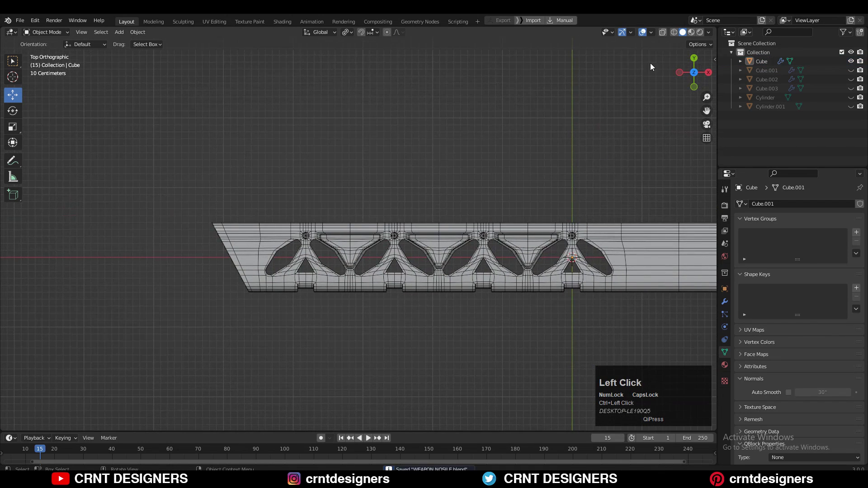
- Inspect the smoothed nozzle and side recesses without overlays, restore the overlays and save the file
{"action": "left_click", "coordinate": [707, 32]}
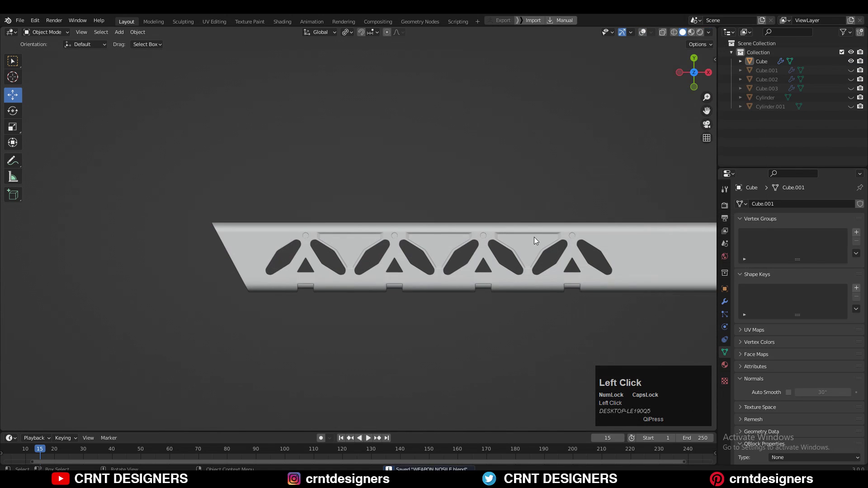
{"action": "middle_click_drag", "start_coordinate": [506, 239], "coordinate": [441, 195]}
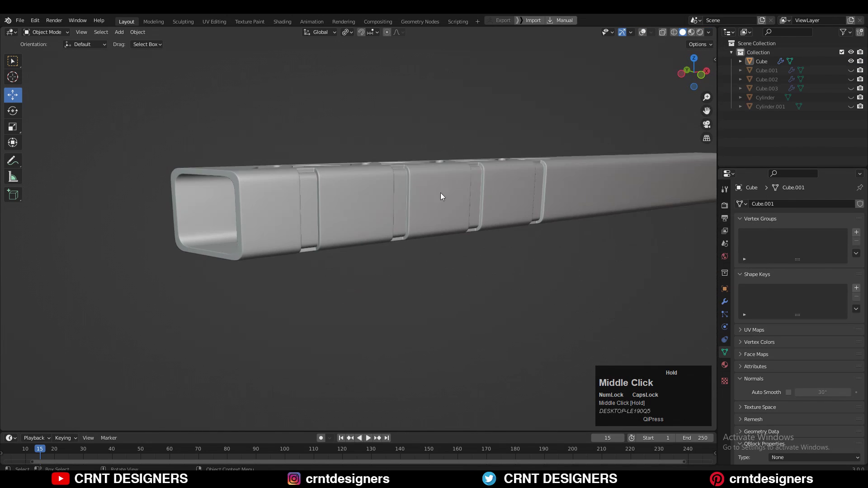
{"action": "mouse_move", "coordinate": [601, 91]}
{"action": "middle_mouse_down"}
{"action": "mouse_move", "coordinate": [578, 109]}
{"action": "mouse_move", "coordinate": [587, 90]}
{"action": "middle_mouse_up"}
{"action": "left_click", "coordinate": [642, 32]}
{"action": "middle_click_drag", "start_coordinate": [528, 82], "coordinate": [479, 168]}
{"action": "scroll", "coordinate": [493, 153], "scroll_direction": "up", "scroll_amount": 2}
{"action": "key", "text": "ctrl+s"}
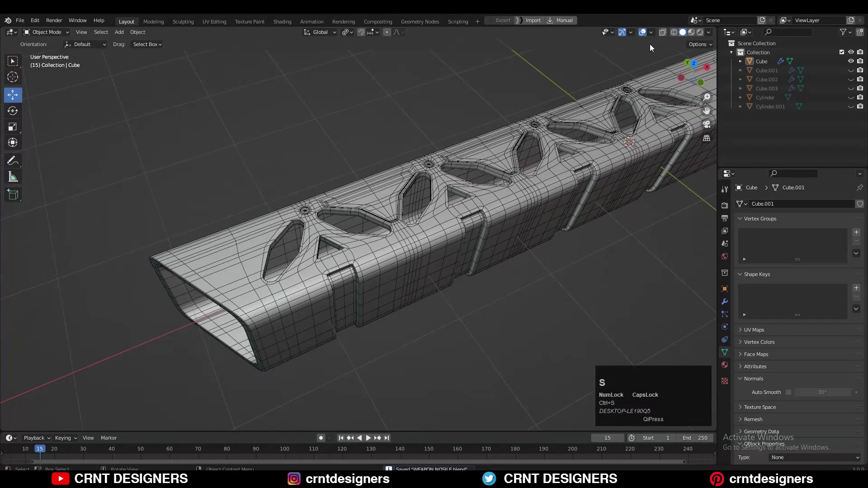
- Hide the viewport overlays and inspect the finished nozzle's smooth shading along its slotted upper face and side recesses
{"action": "scroll", "coordinate": [589, 100], "scroll_direction": "down", "scroll_amount": 1}
{"action": "mouse_move", "coordinate": [588, 100]}
{"action": "middle_mouse_down"}
{"action": "mouse_move", "coordinate": [592, 122]}
{"action": "mouse_move", "coordinate": [600, 102]}
{"action": "middle_mouse_up"}
{"action": "left_click", "coordinate": [642, 33]}
{"action": "scroll", "coordinate": [601, 98], "scroll_direction": "down", "scroll_amount": 1}
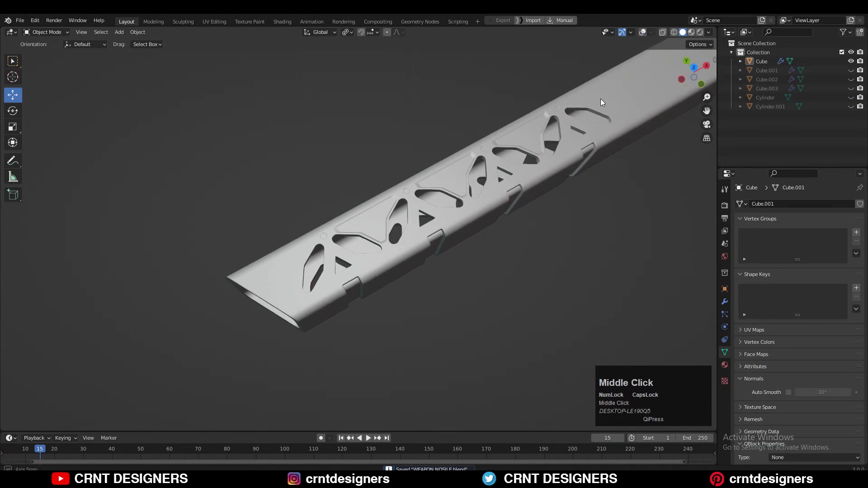